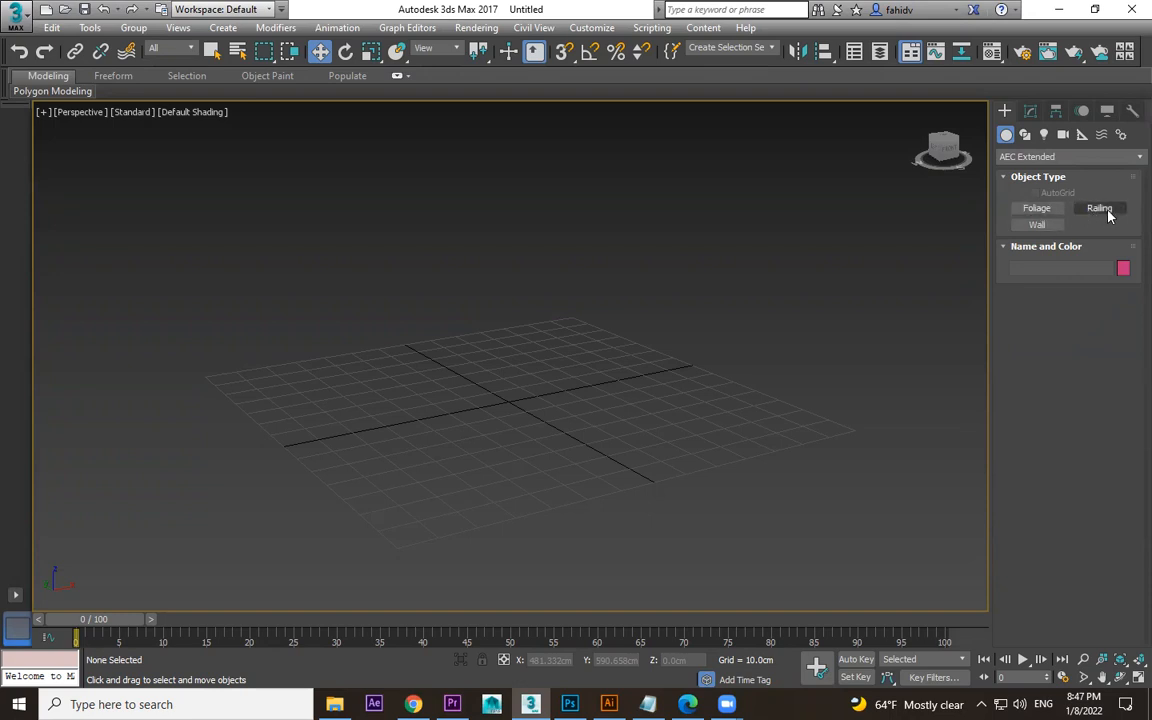
- Start a Wall object with a width of 20 cm and a height of 300 cm
click(1037, 224)
scroll(560, 385, down, 4)
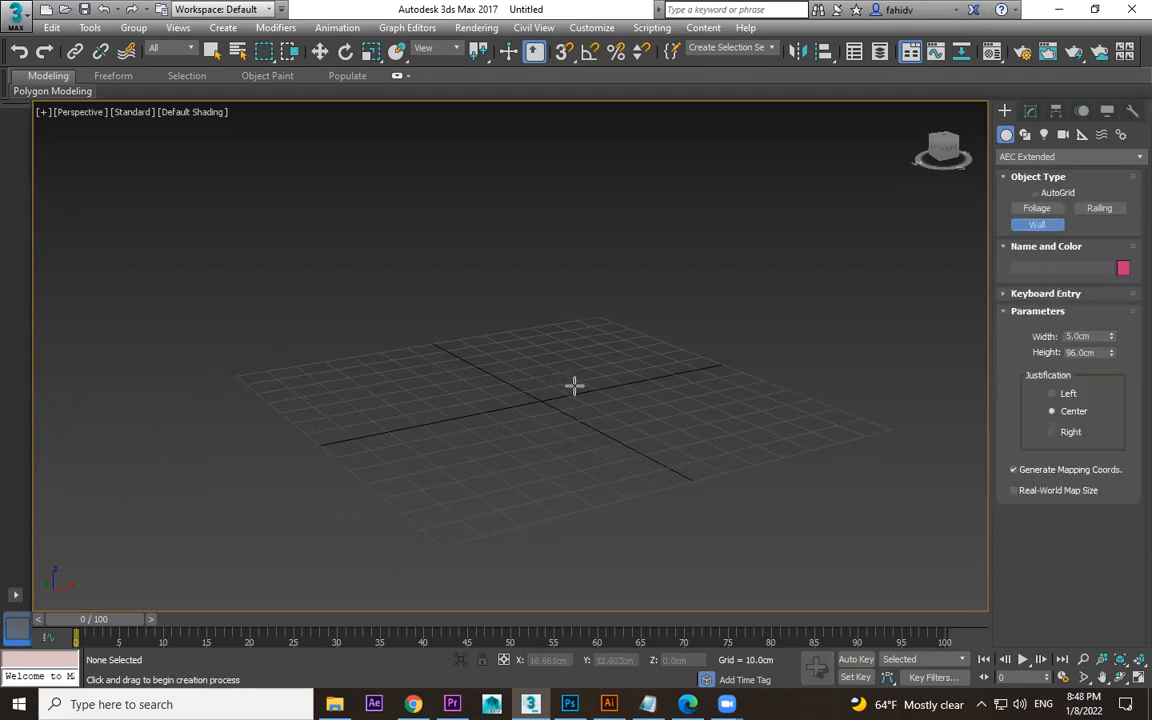
double_click(1096, 337)
text(20)
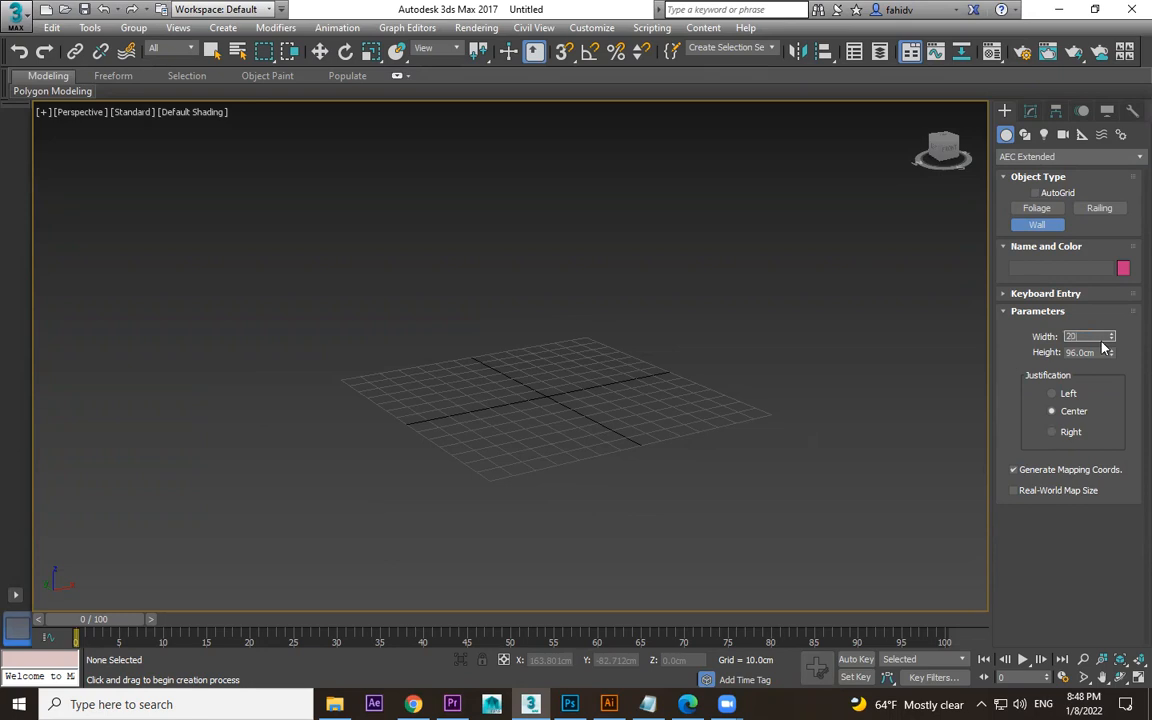
double_click(1097, 352)
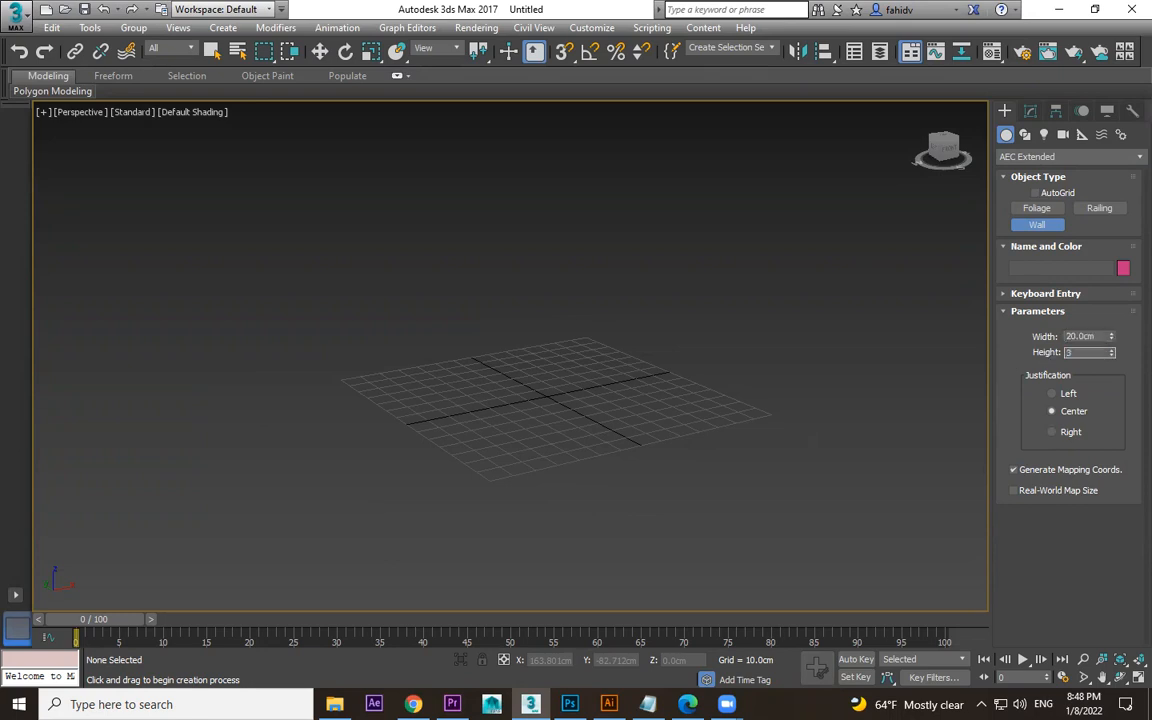
click(1092, 335)
scroll(636, 407, down, 5)
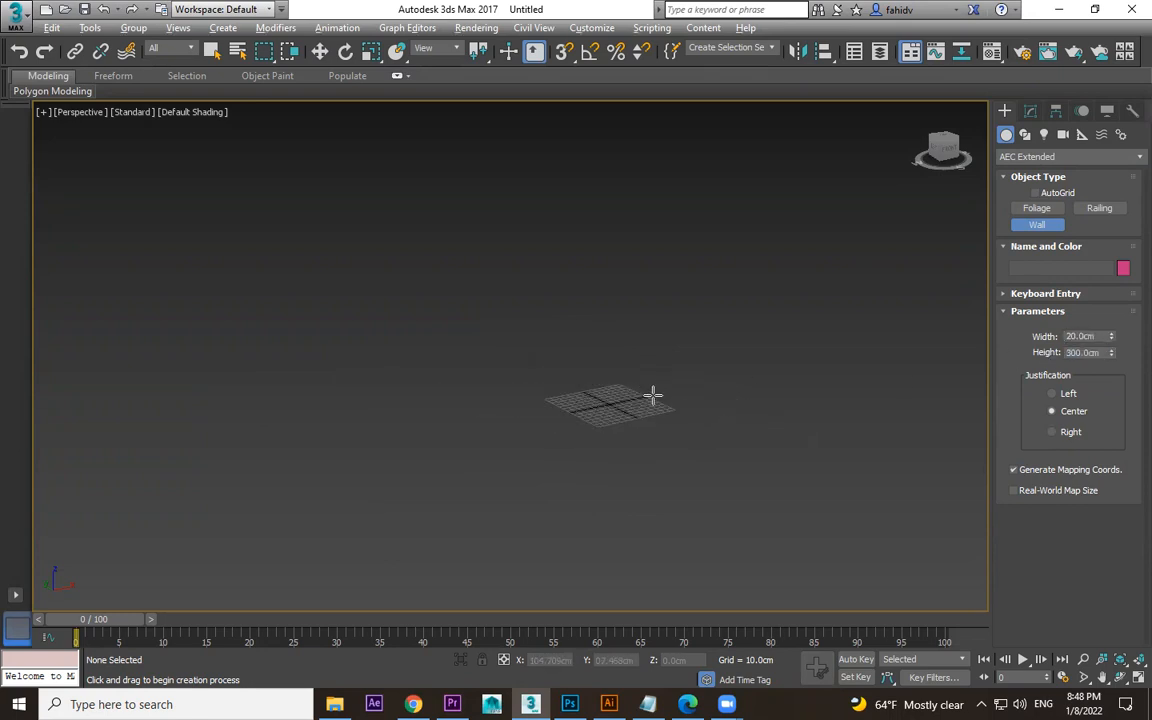
- Draw the first connected wall segments as a zigzag run around the grid in the perspective view
alt+middle_drag(653, 395, 735, 384)
click(738, 386)
click(608, 464)
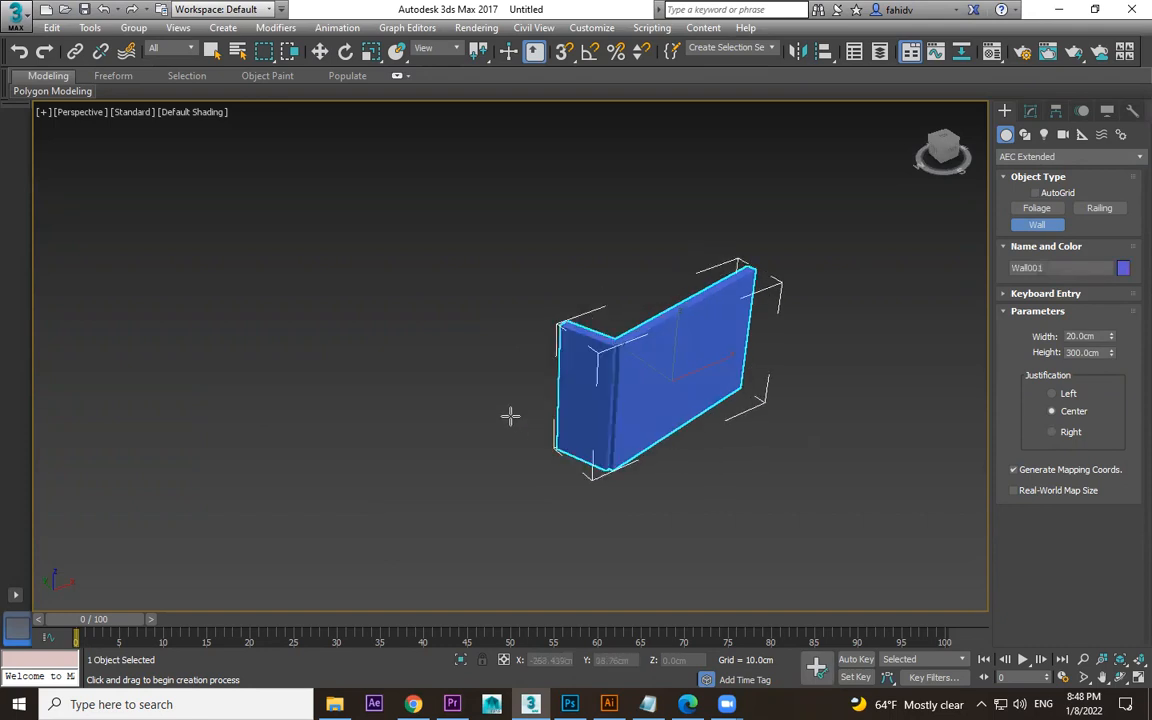
click(478, 380)
alt+middle_drag(478, 380, 486, 425)
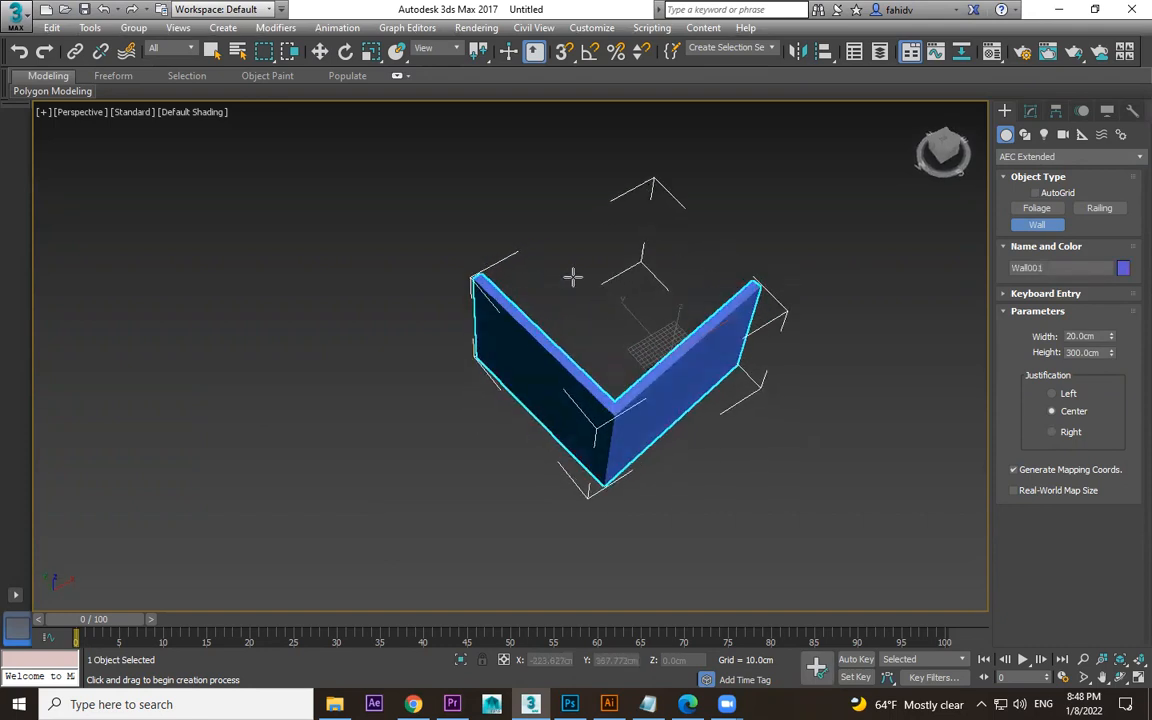
click(599, 262)
click(529, 178)
click(317, 248)
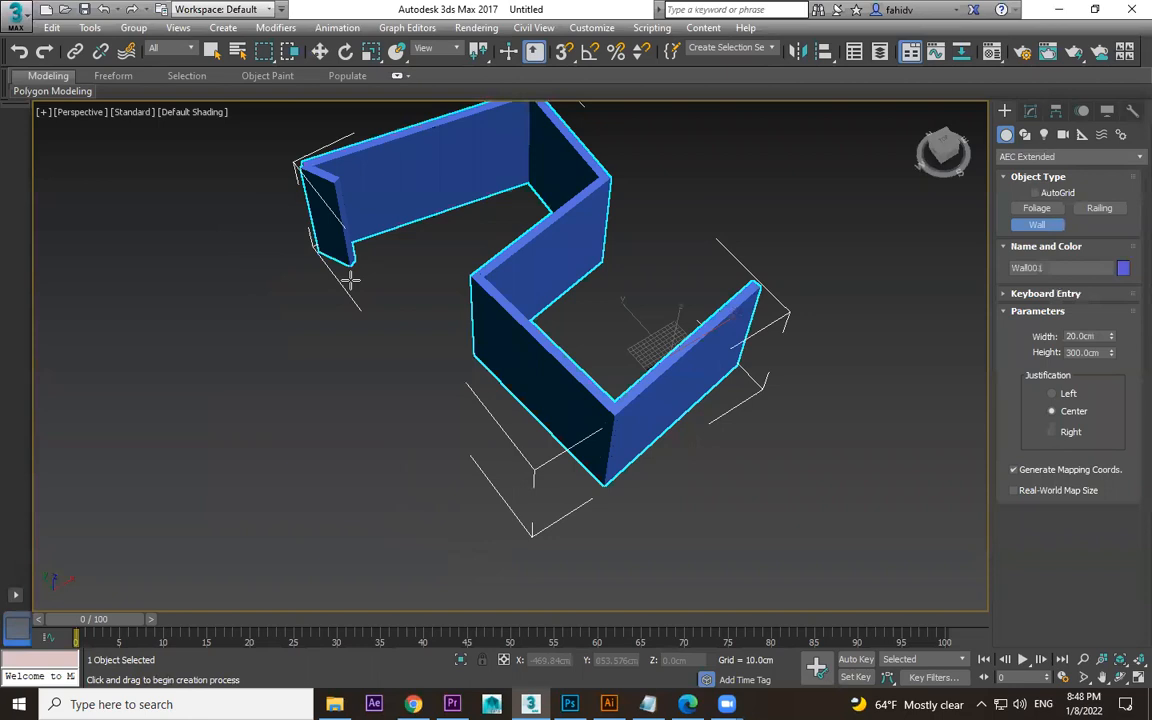
- Continue the wall segments around into a closed loop, weld the last point to an existing wall corner, and finish the wall
middle_drag(350, 280, 298, 585)
click(320, 383)
click(635, 368)
middle_drag(717, 420, 486, 260)
click(703, 263)
click(757, 434)
click(597, 482)
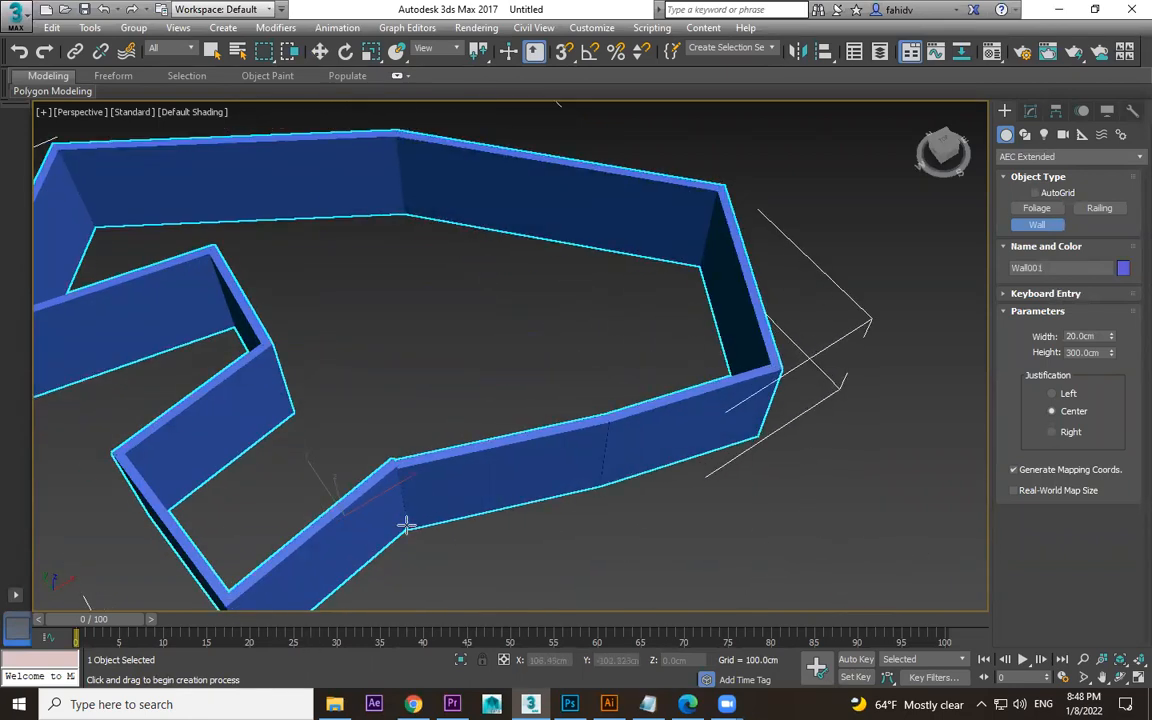
click(406, 522)
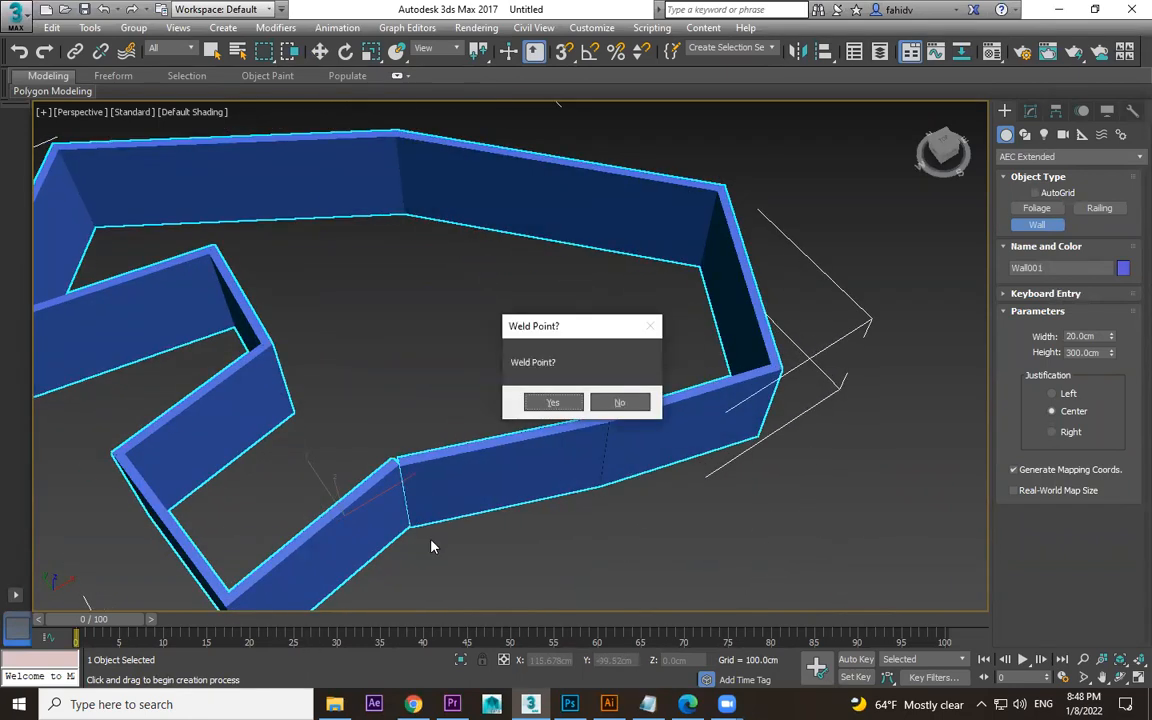
click(553, 401)
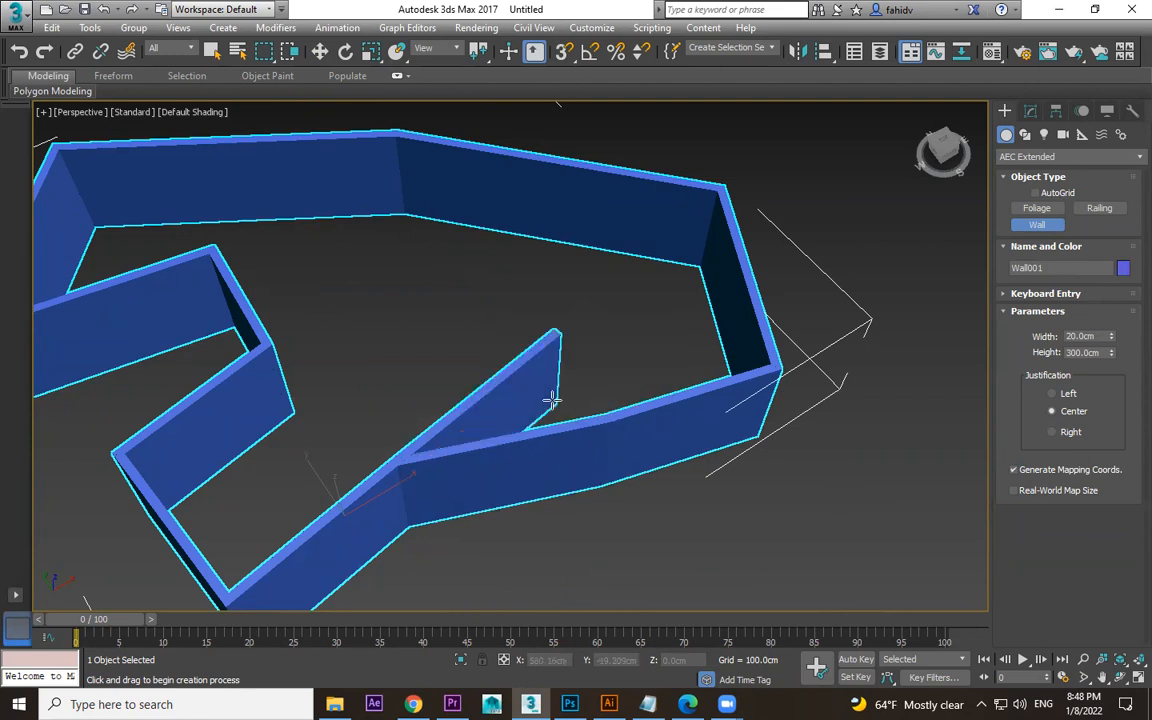
right_click(543, 340)
- Delete the finished wall
middle_drag(682, 444, 761, 437)
key(Delete)
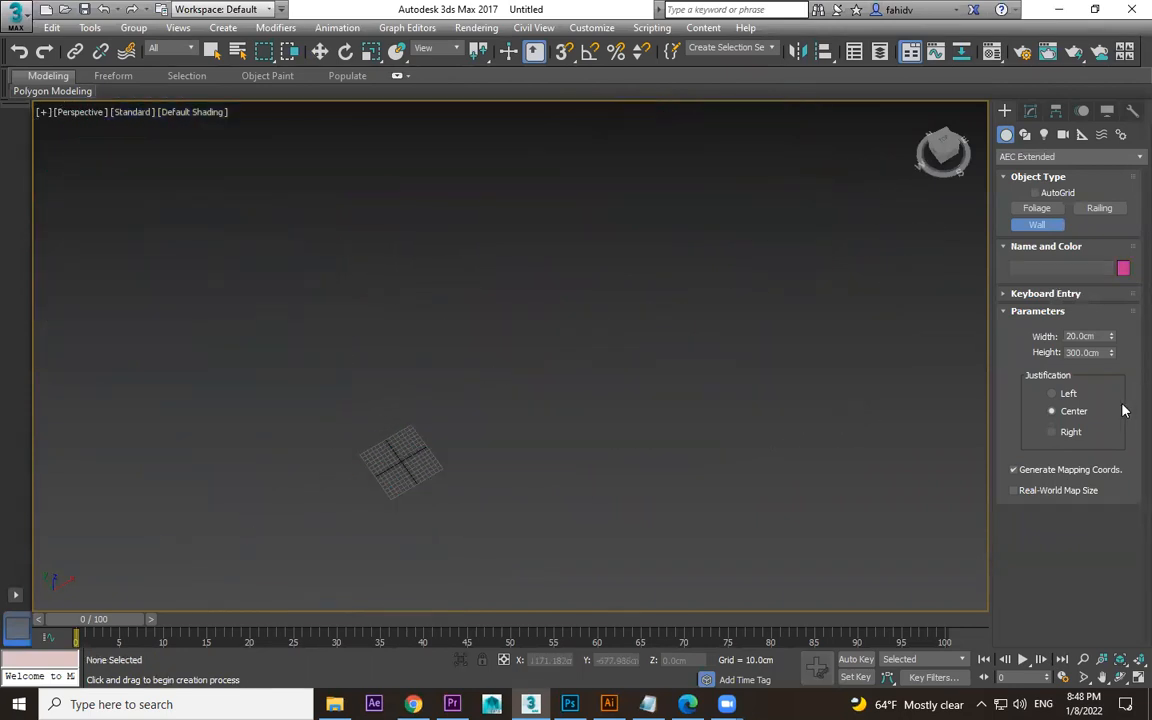
- Create a Railing across the grid, about 202.5 cm long and about 131 cm high
scroll(480, 420, up, 5)
middle_drag(327, 468, 820, 393)
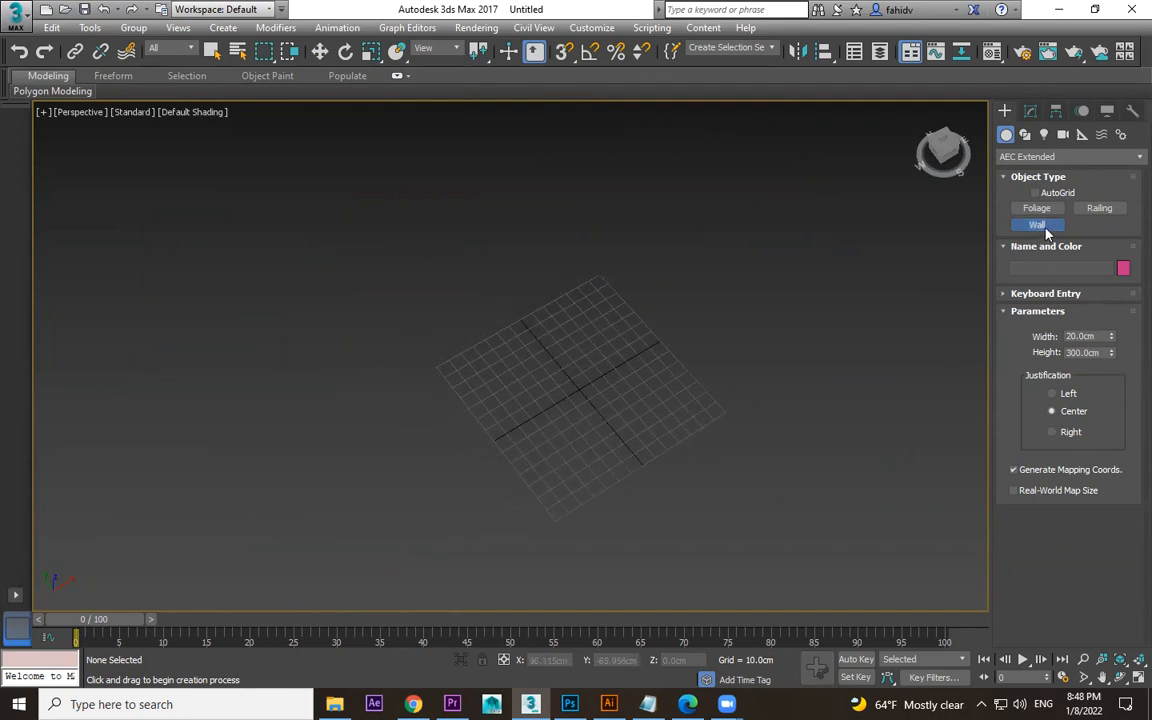
scroll(626, 332, up, 3)
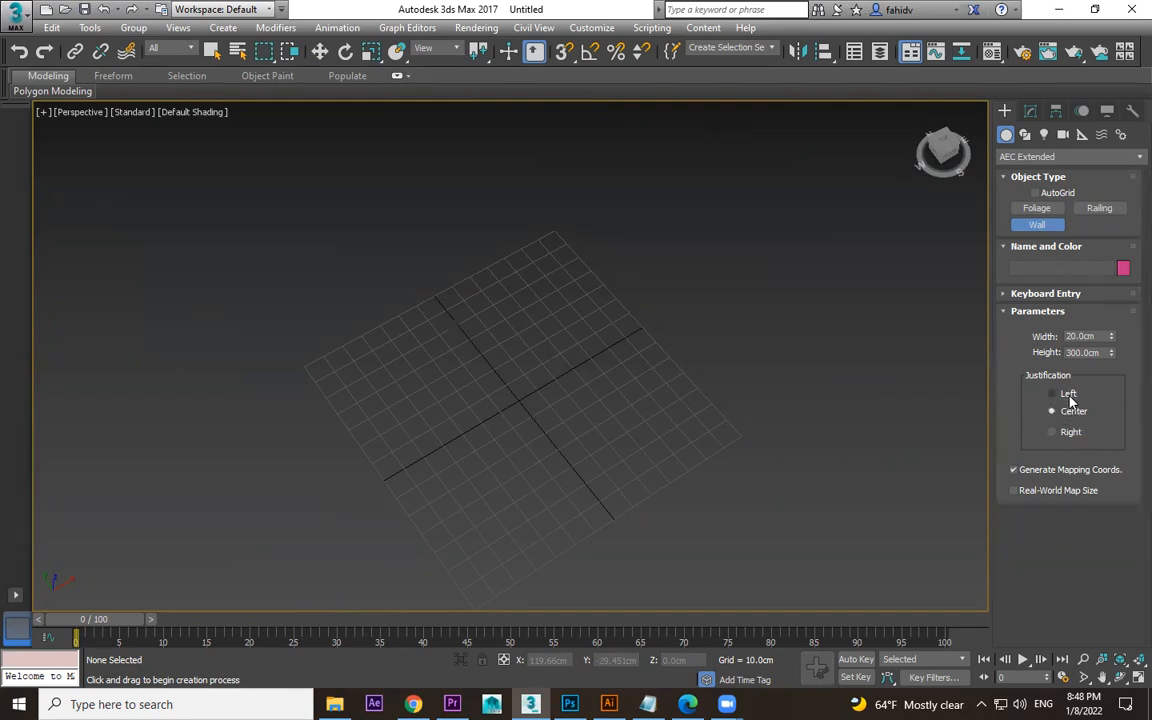
click(1098, 209)
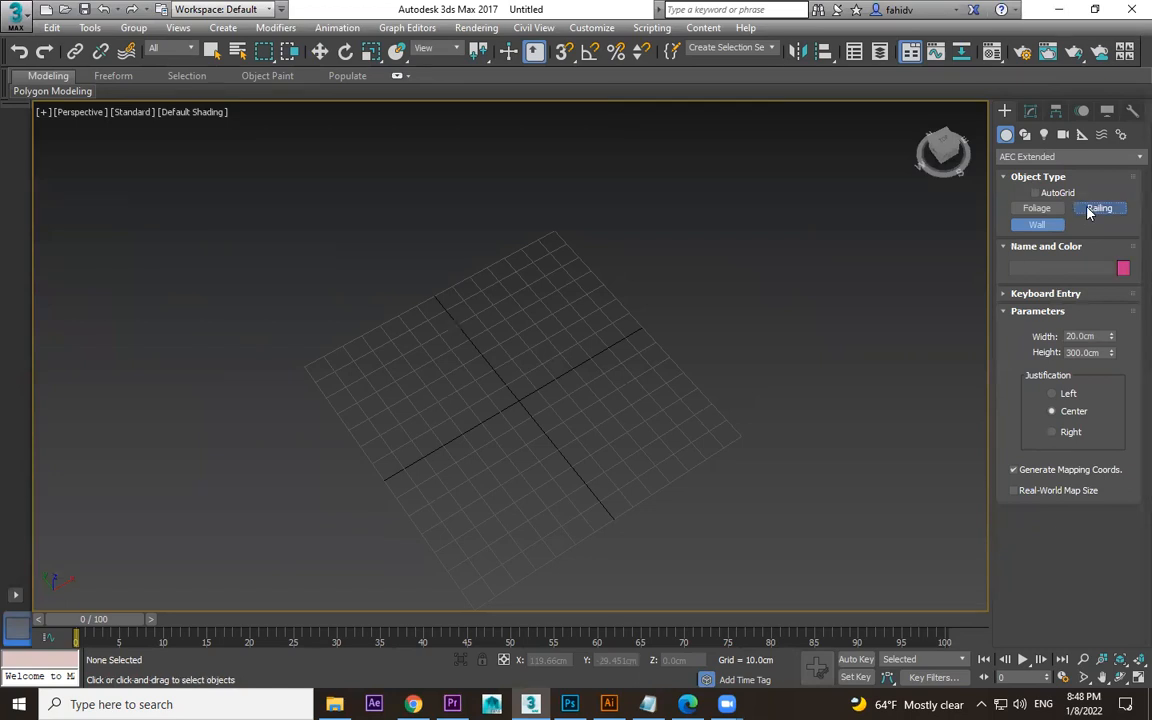
drag(728, 307, 337, 510)
click(393, 218)
alt+middle_drag(729, 425, 713, 370)
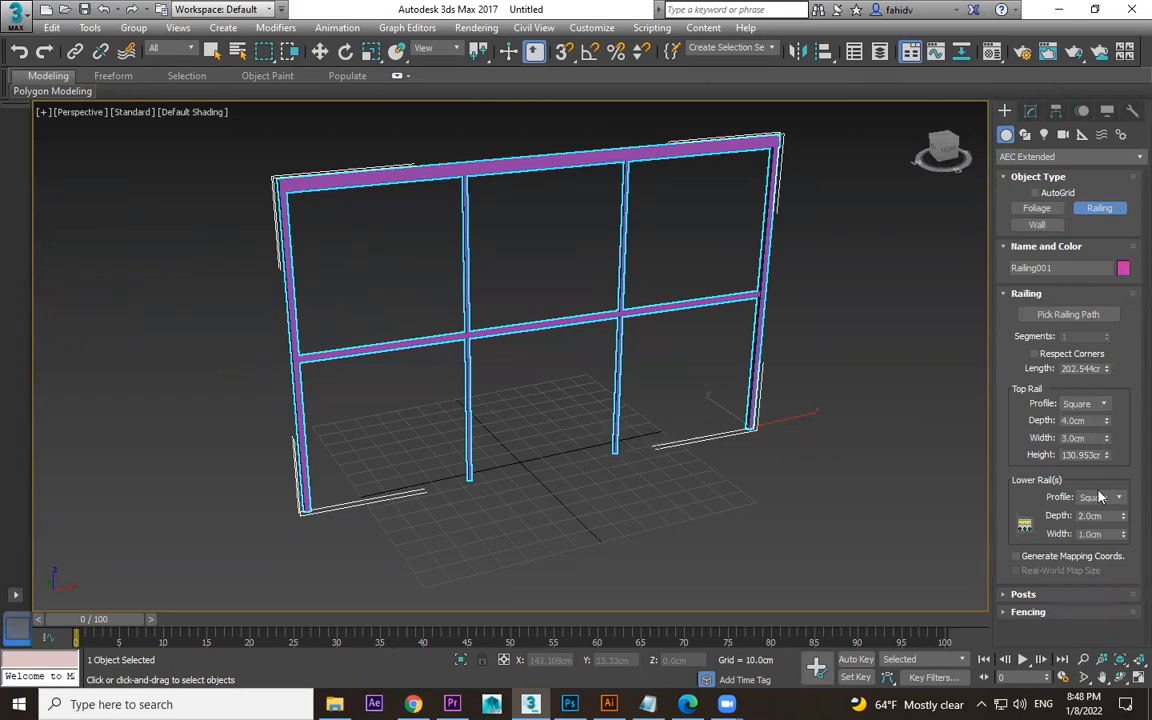
- Set the railing's lower rail count to 8 and its top rail width to 2.91 cm
click(1026, 527)
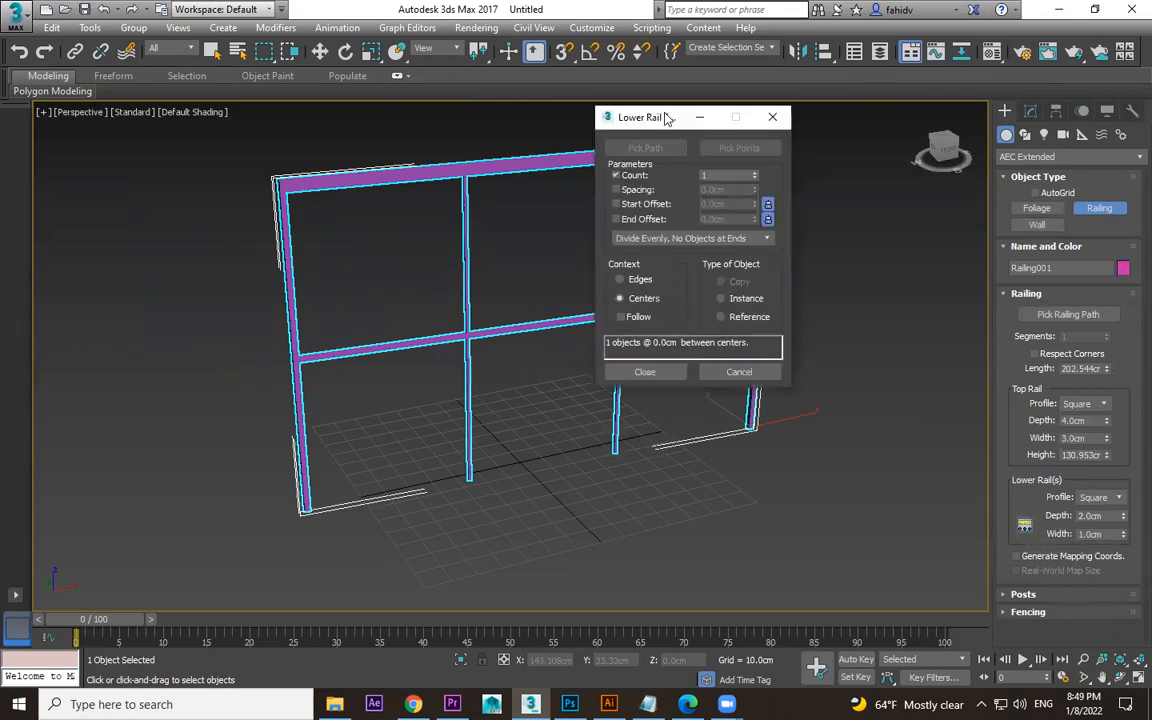
drag(660, 117, 935, 128)
mouse_move(1006, 185)
mouse_down()
mouse_move(1006, 140)
mouse_move(1008, 184)
mouse_up()
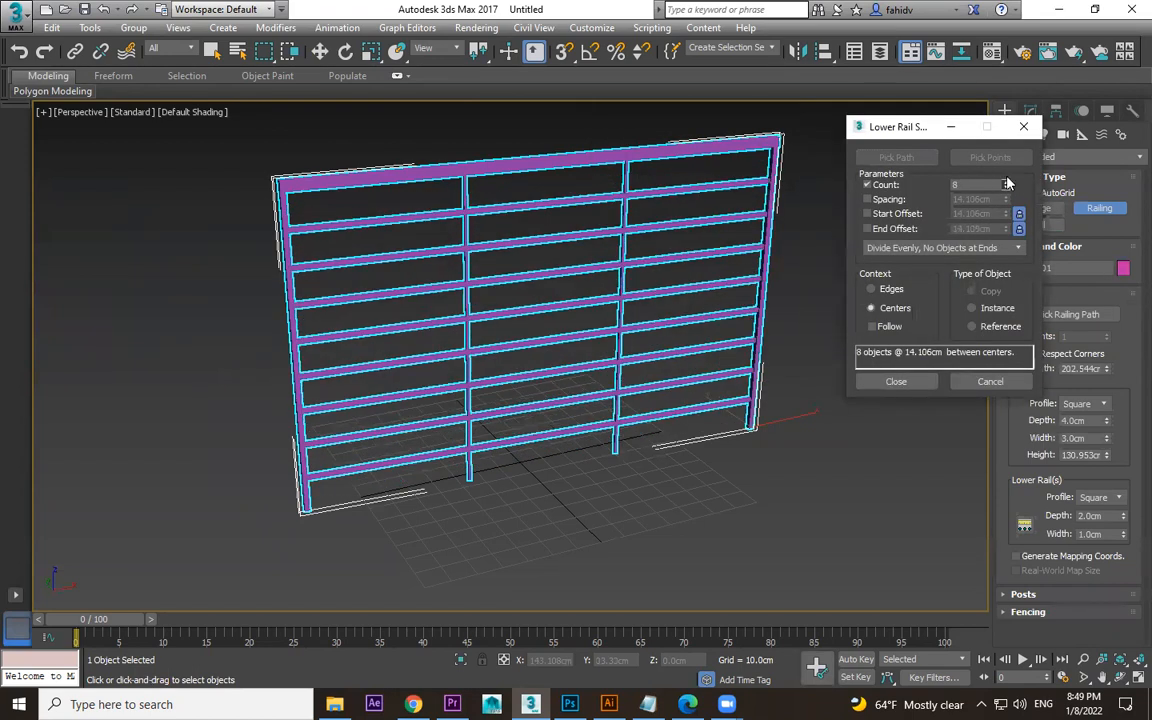
click(896, 382)
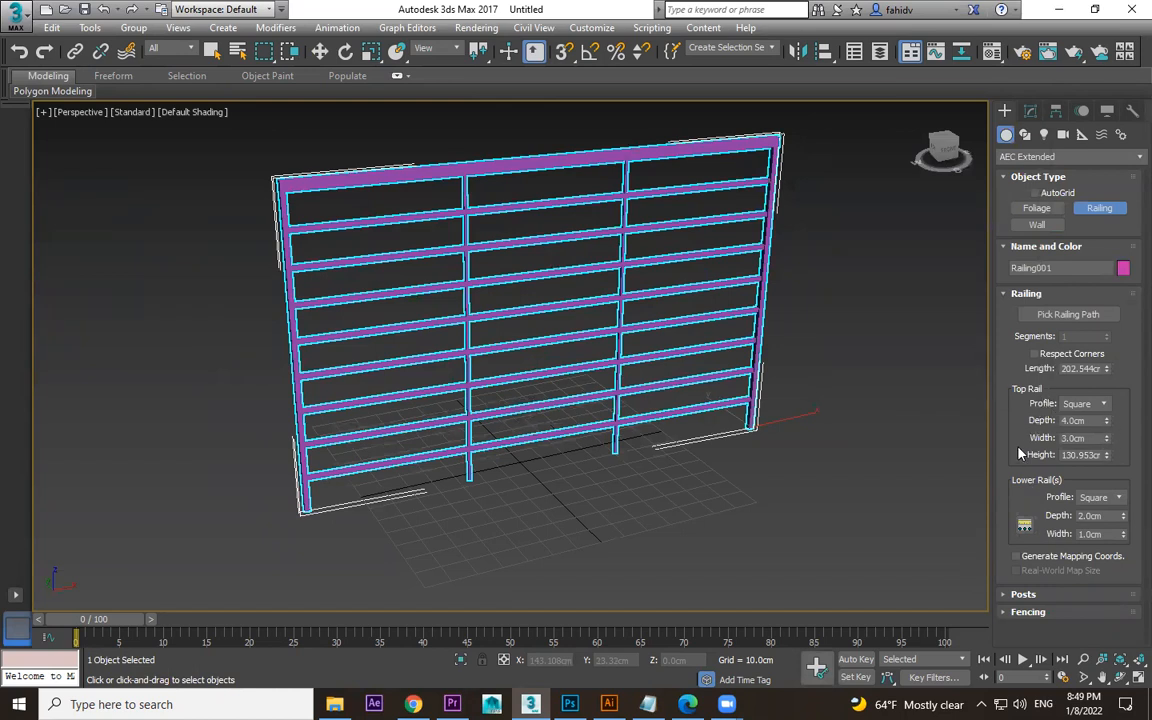
drag(1106, 438, 1106, 442)
- Increase the number of posts spaced along the railing
click(1025, 594)
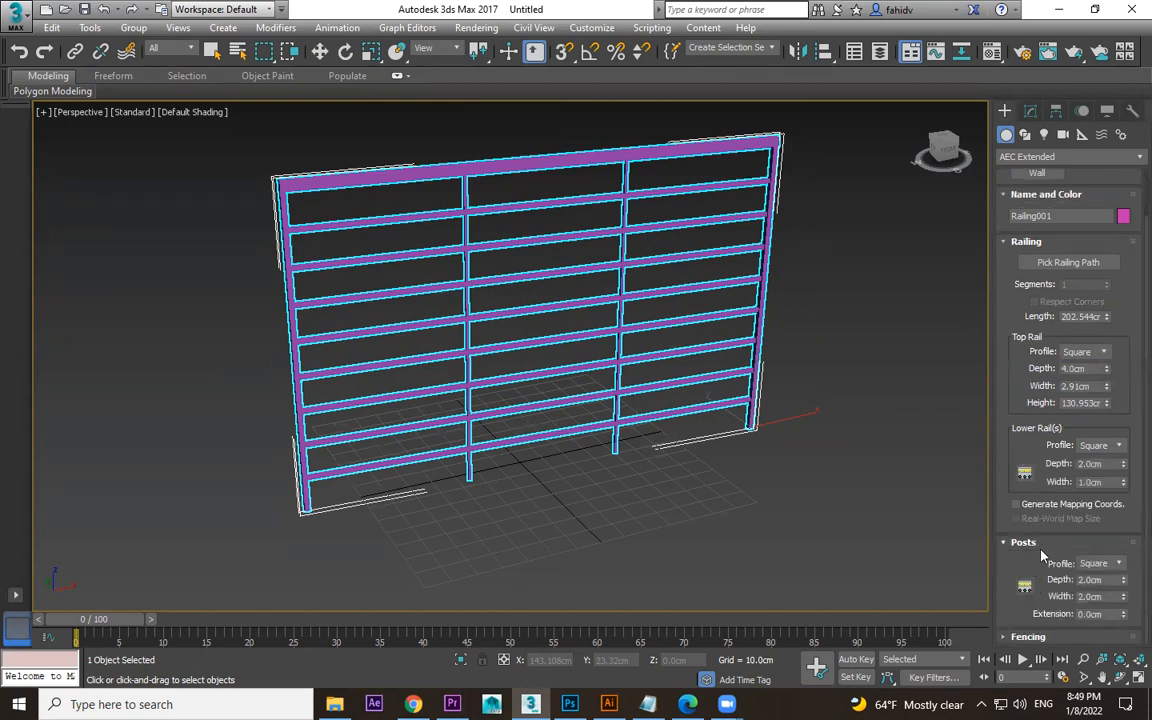
click(1025, 585)
drag(1005, 190, 1008, 188)
click(910, 381)
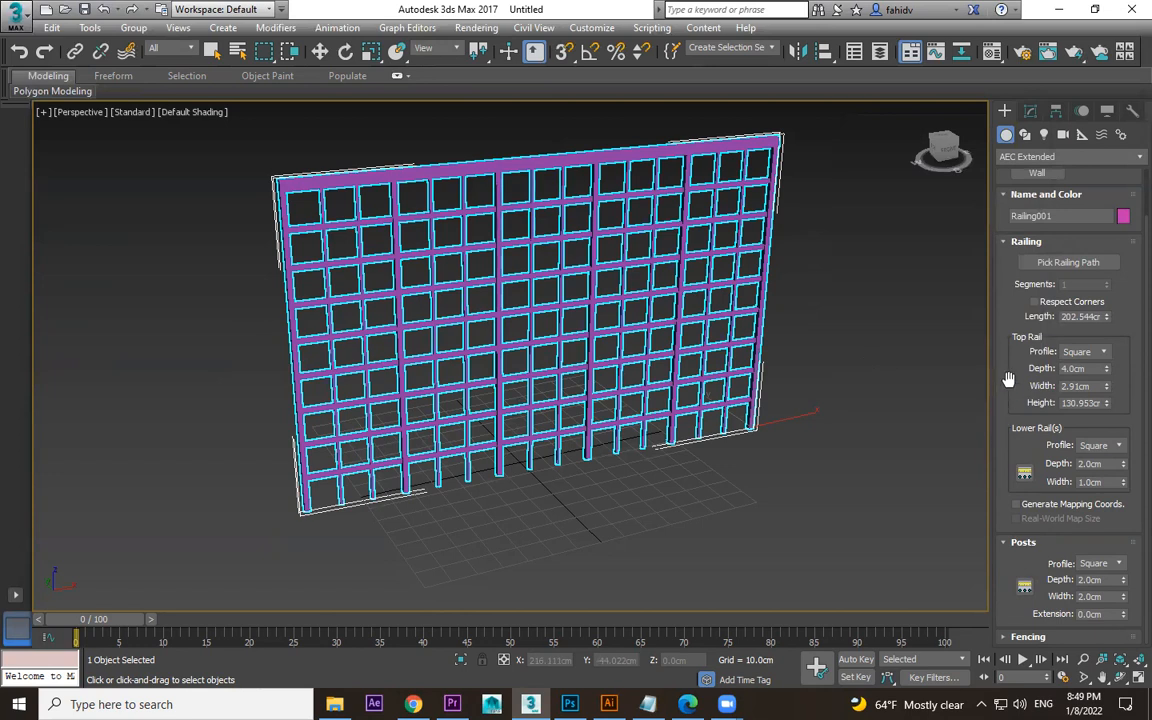
scroll(1015, 400, up, 2)
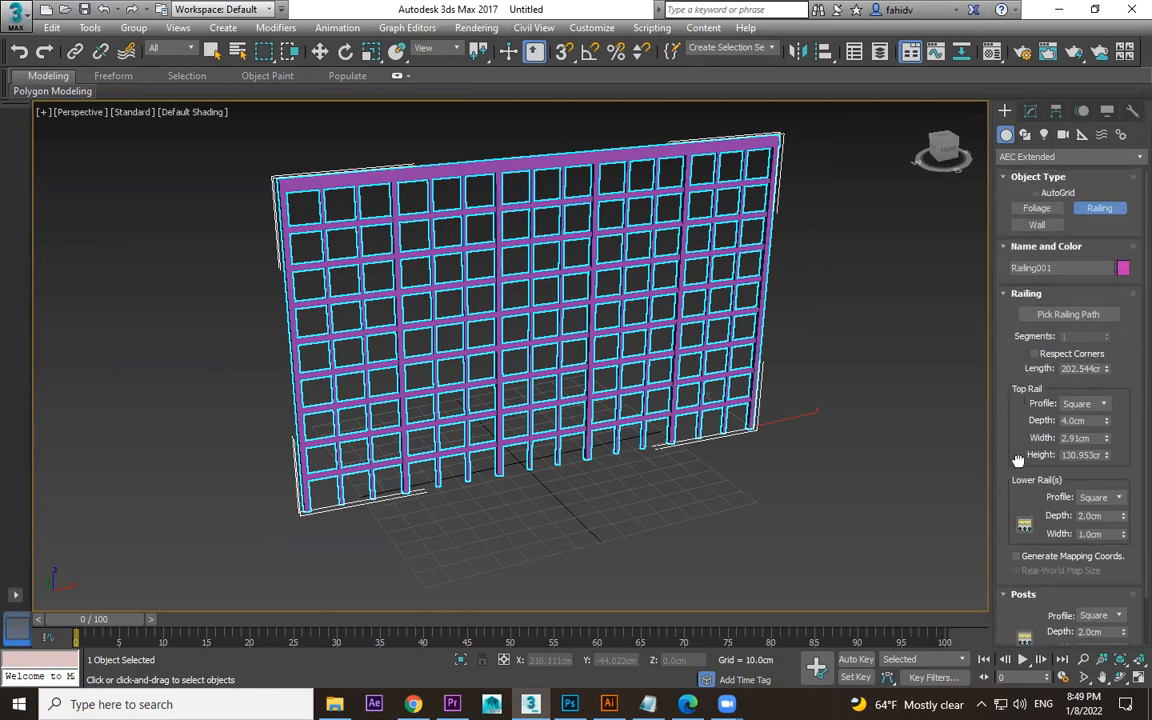
middle_drag(795, 343, 674, 320)
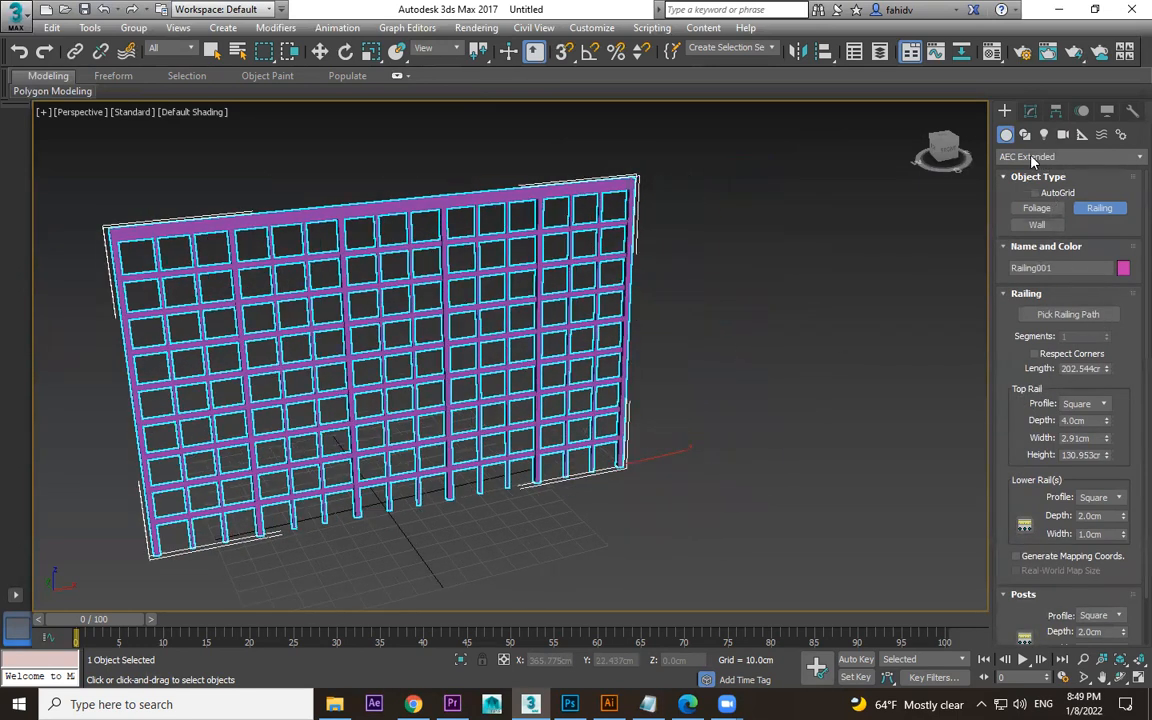
- Draw a three-point spline Line with a smooth Bezier bend on the ground in front of the railing
click(1025, 136)
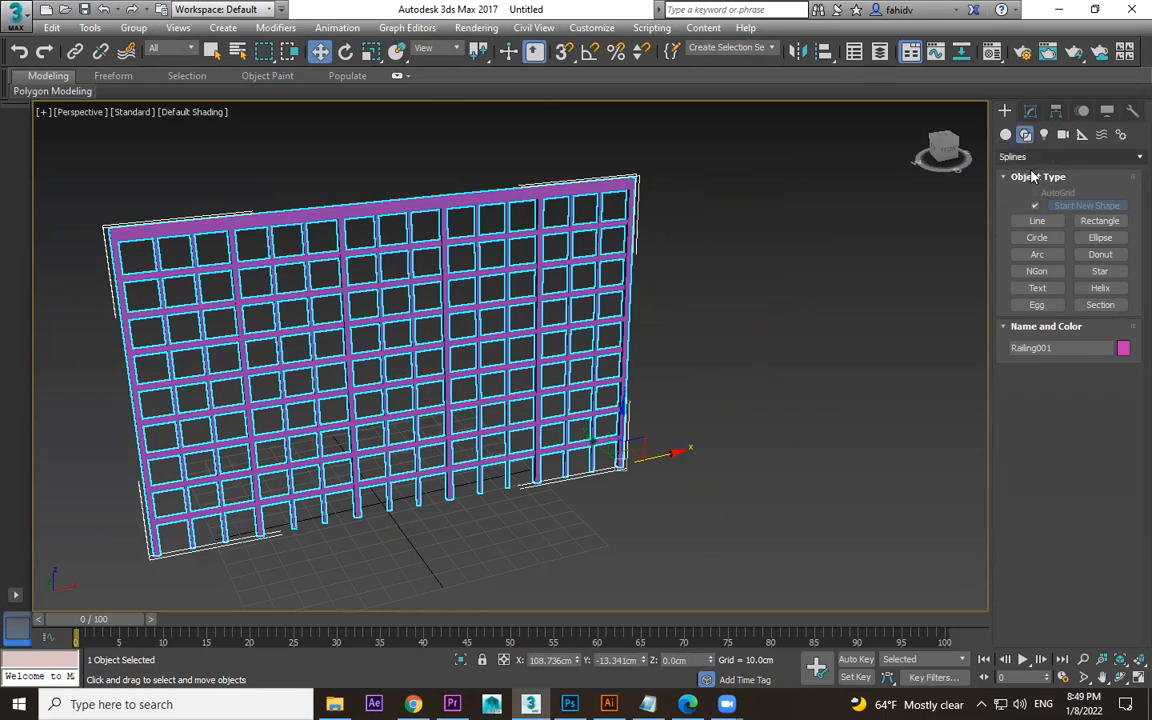
click(1035, 225)
middle_drag(718, 497, 836, 427)
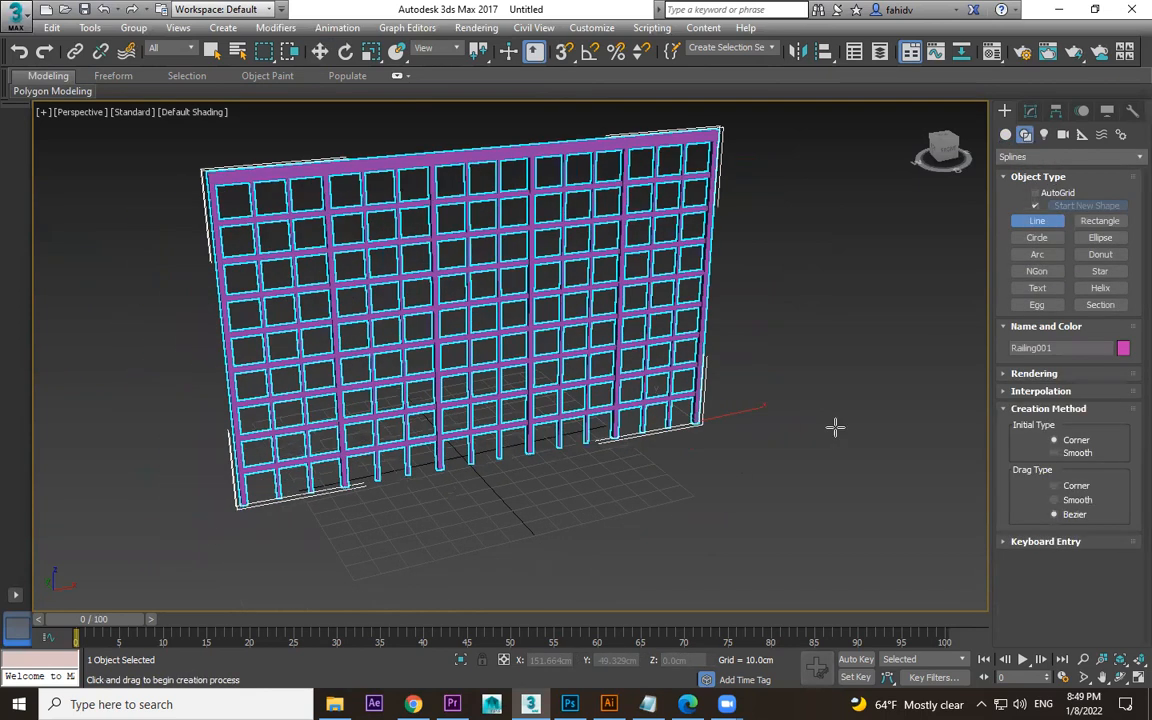
click(838, 423)
drag(677, 459, 643, 487)
click(386, 519)
right_click(497, 490)
middle_drag(705, 465, 560, 465)
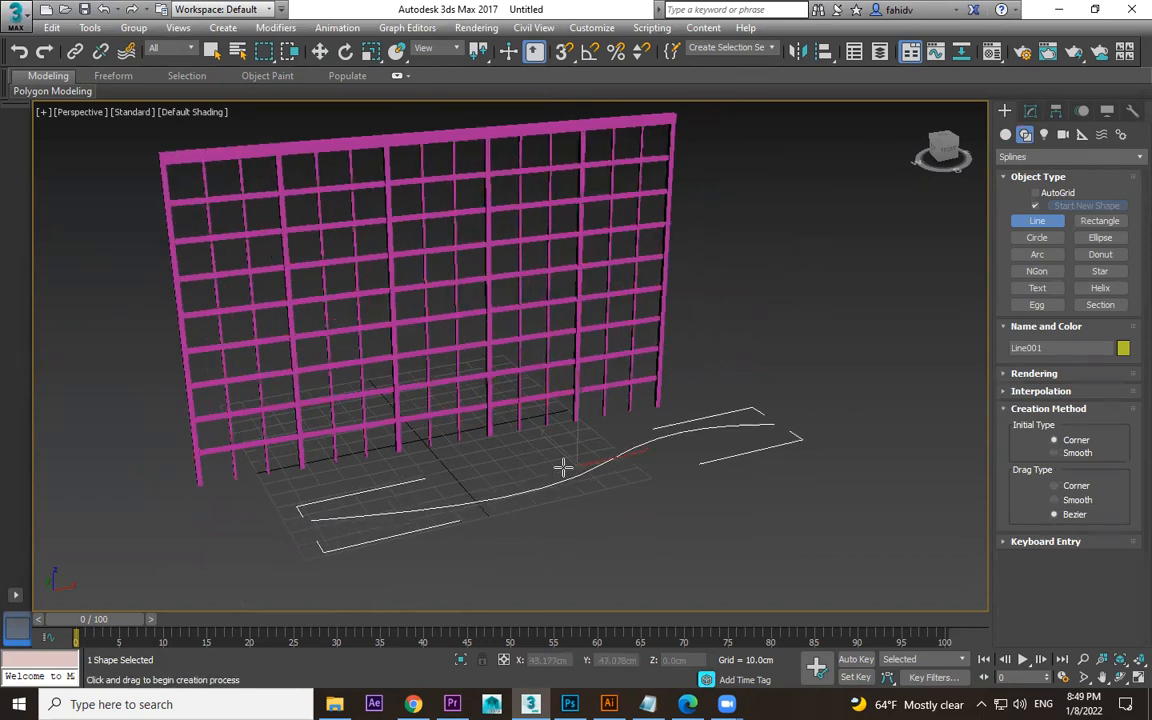
- Select the railing and assign the curved line as its railing path
key(w)
click(776, 329)
click(575, 328)
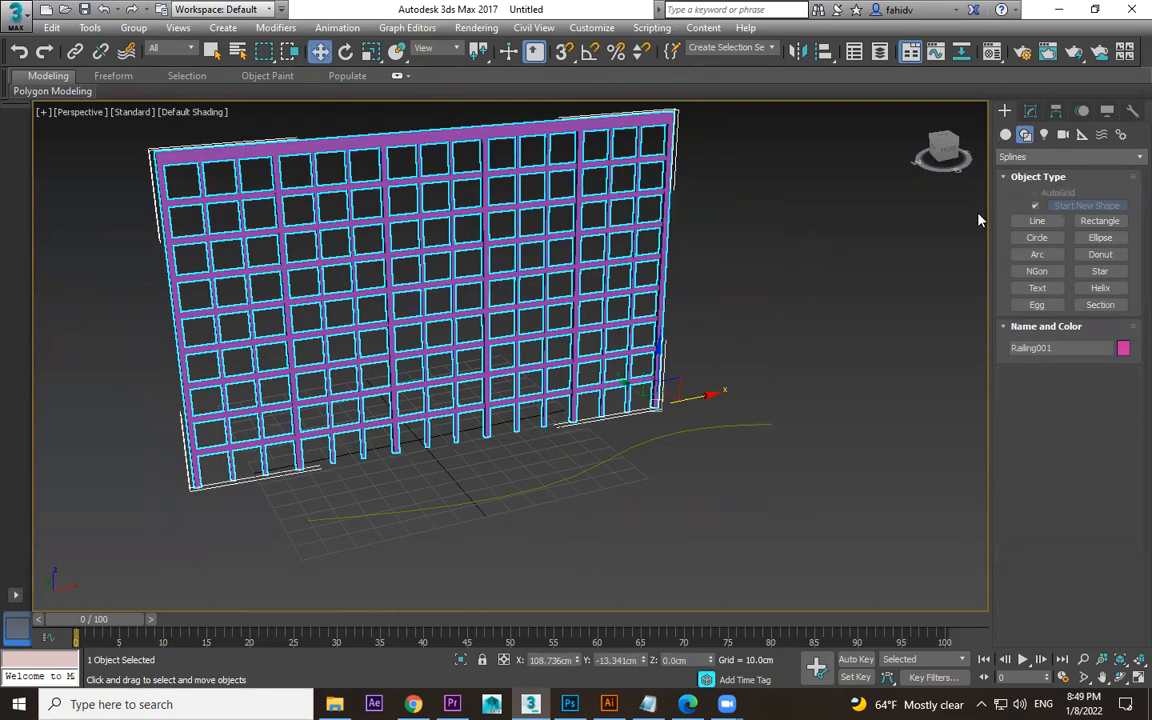
click(1031, 113)
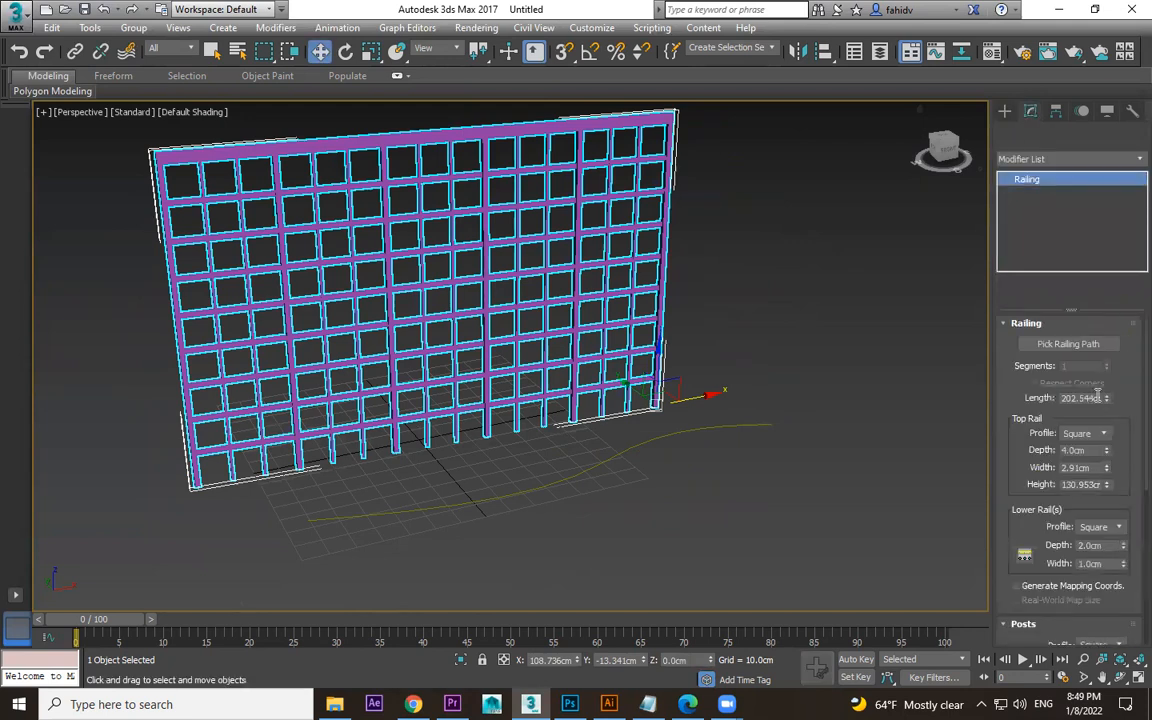
click(1066, 343)
click(696, 426)
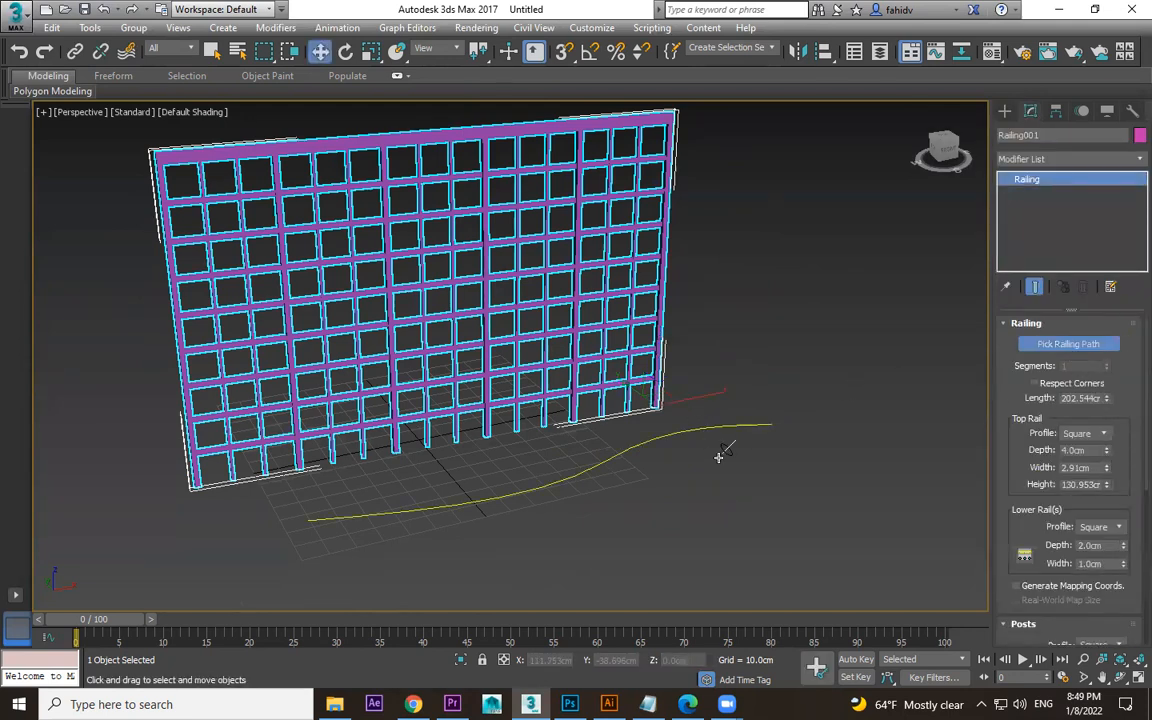
- Display edged faces in the viewport and raise the railing's segments to 133 so it follows the curve smoothly
alt+middle_drag(621, 474, 756, 219)
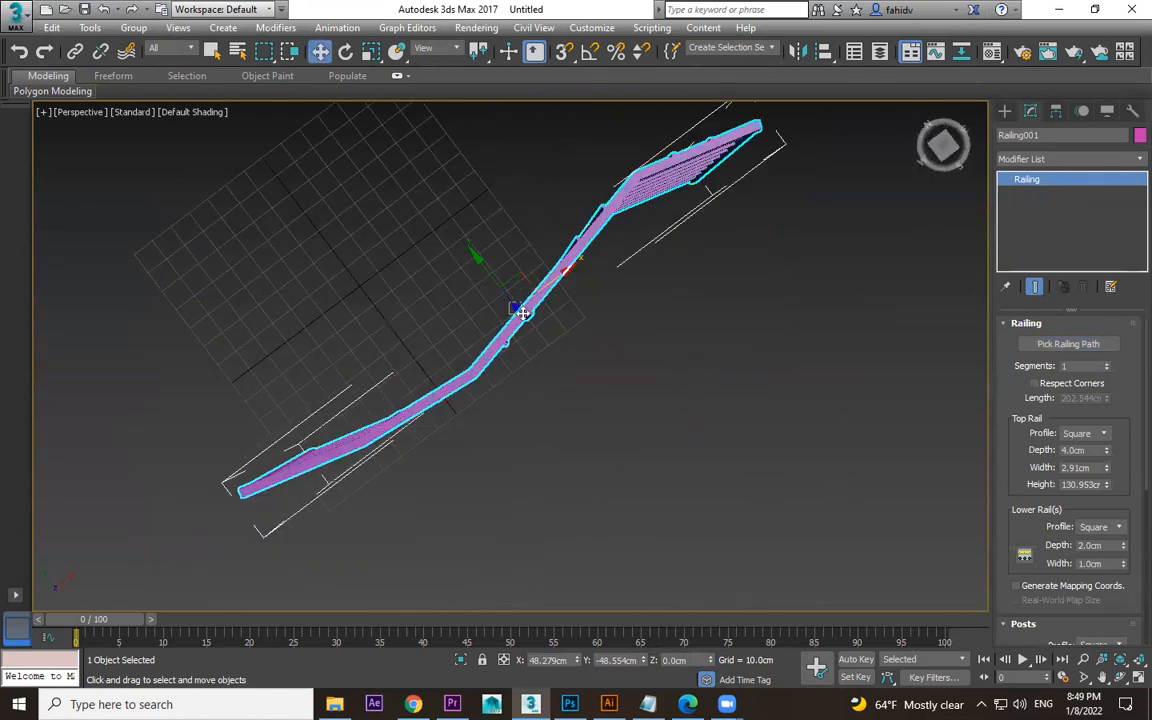
alt+middle_drag(549, 433, 557, 393)
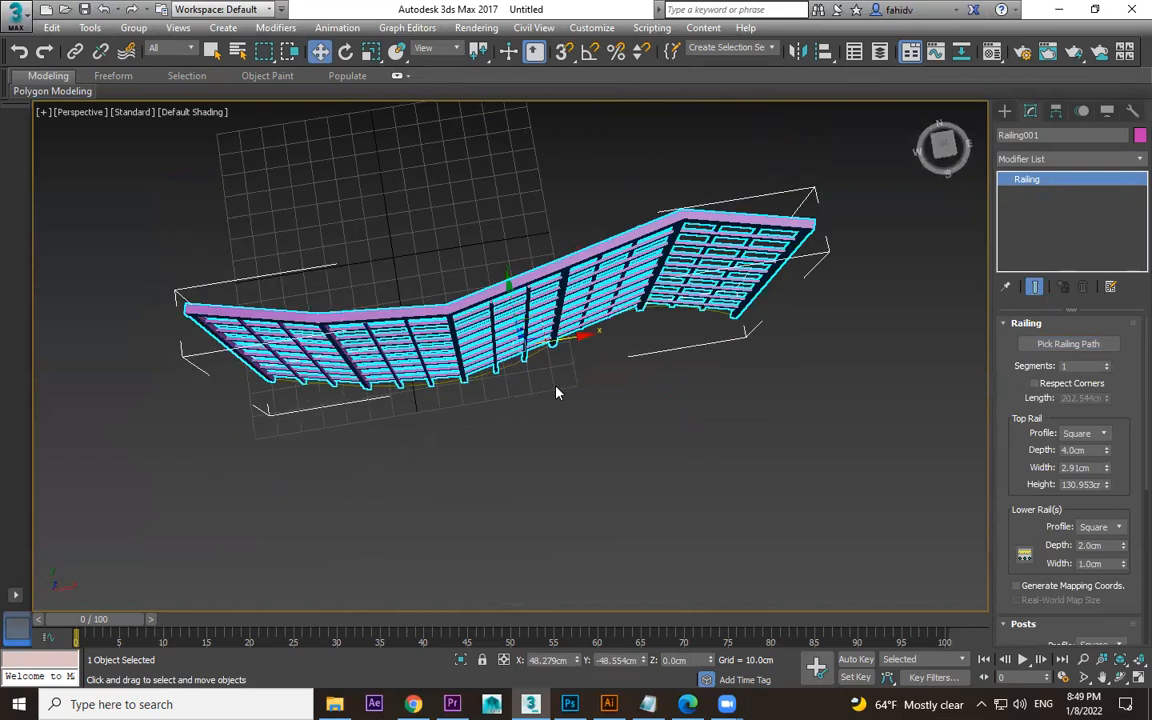
key(F3)
key(F4)
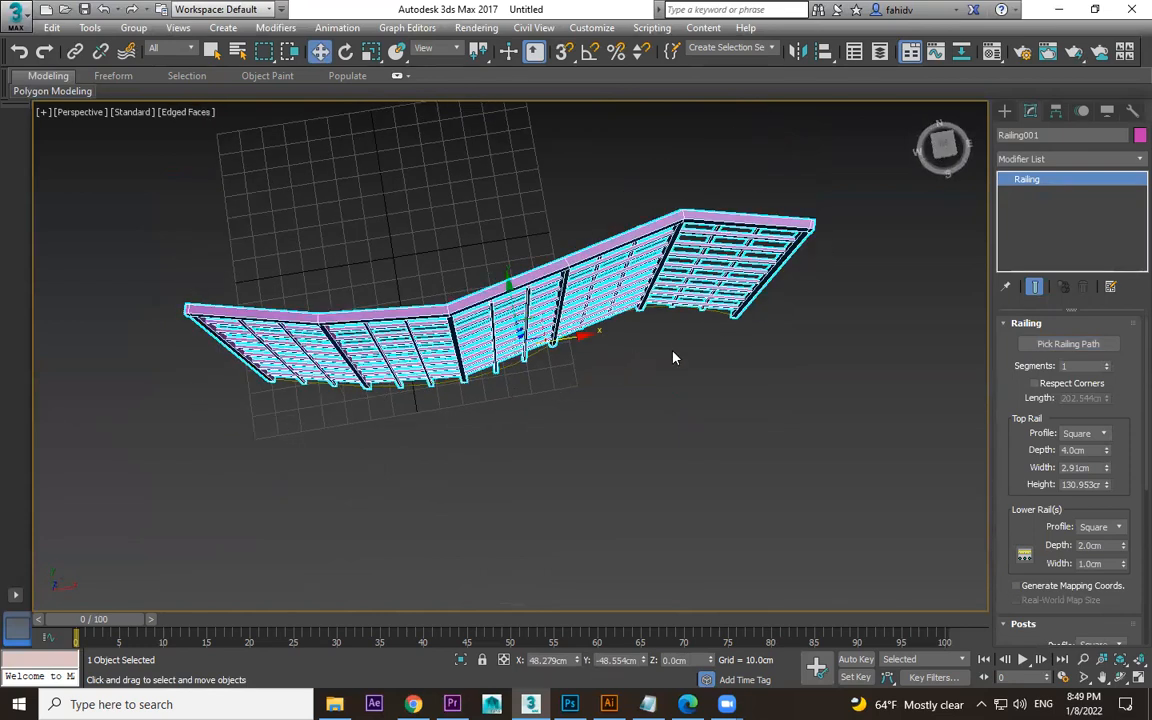
scroll(674, 355, up, 3)
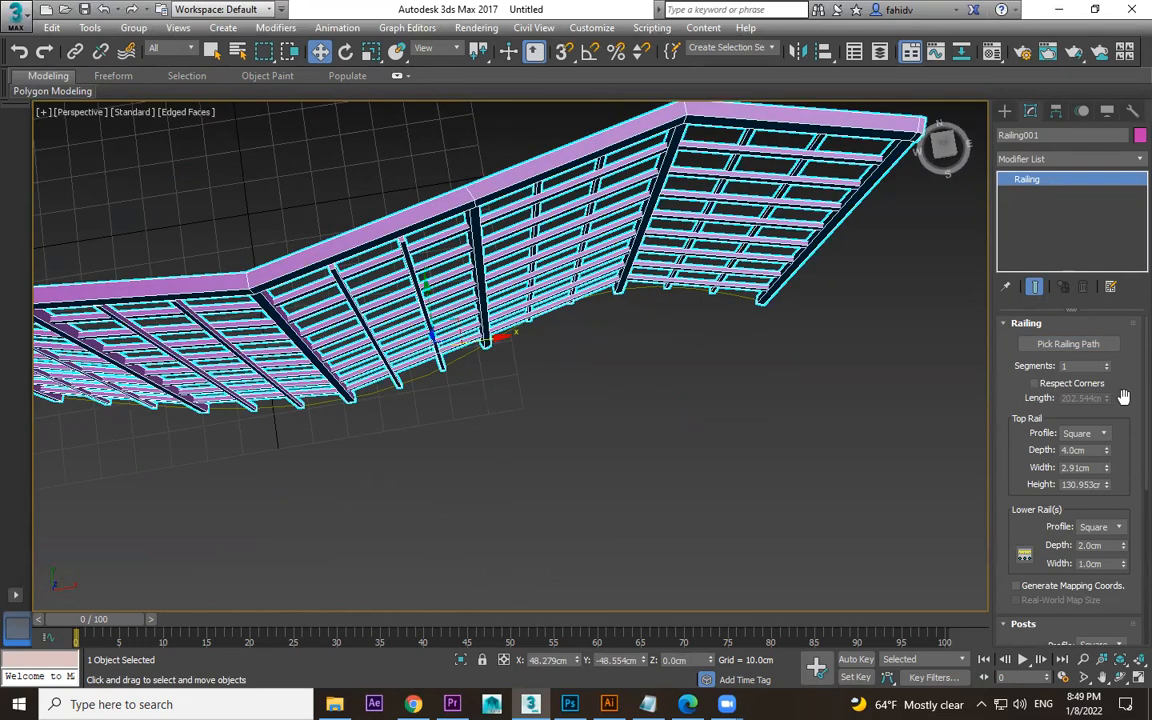
drag(1107, 370, 1115, 332)
drag(1115, 377, 1128, 258)
alt+middle_drag(671, 380, 733, 393)
alt+middle_drag(814, 316, 686, 394)
key(z)
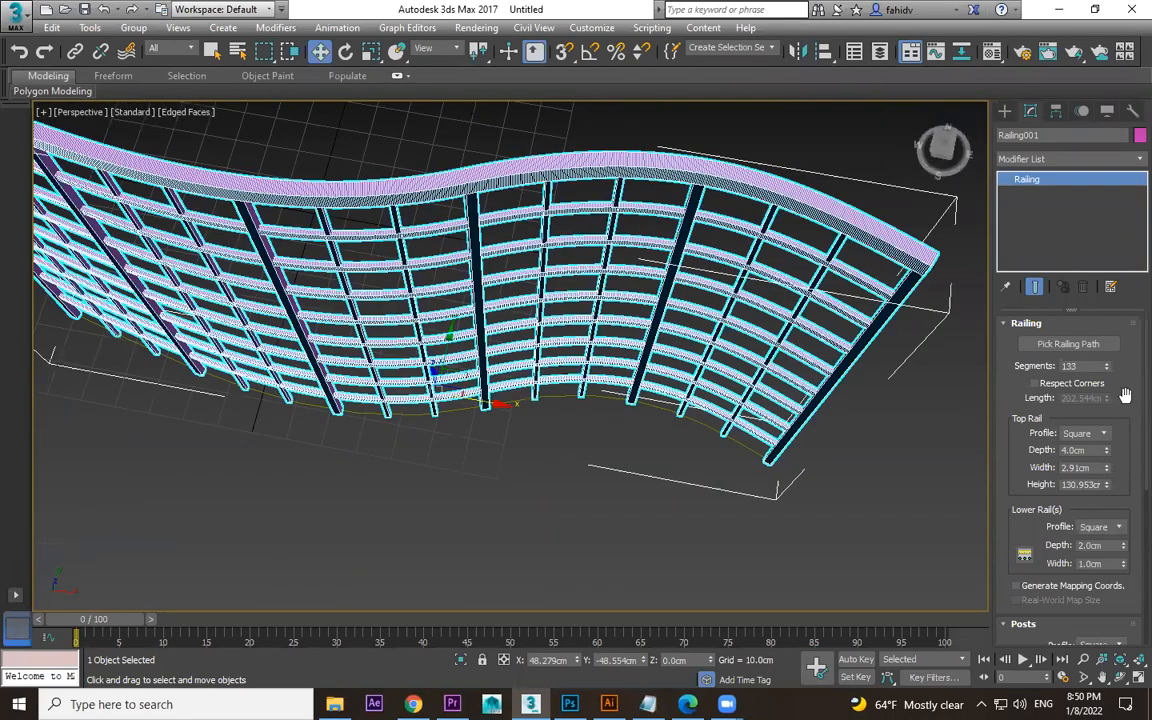
drag(1133, 394, 1124, 442)
- Delete the railing and its curved path line
scroll(880, 418, down, 4)
key(Delete)
click(697, 410)
key(Delete)
- Return to the shape creation tools and reset the perspective view over the empty grid by way of the Front view
alt+middle_drag(683, 437, 930, 240)
click(1000, 113)
key(f)
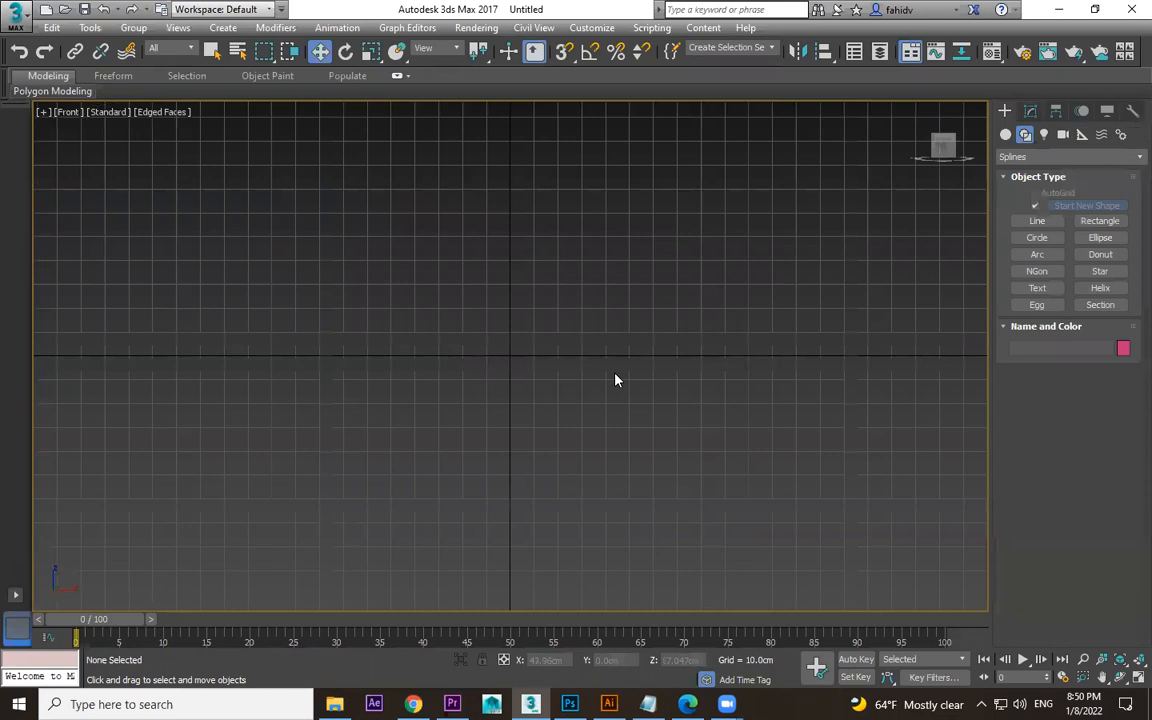
key(p)
alt+middle_drag(638, 381, 886, 412)
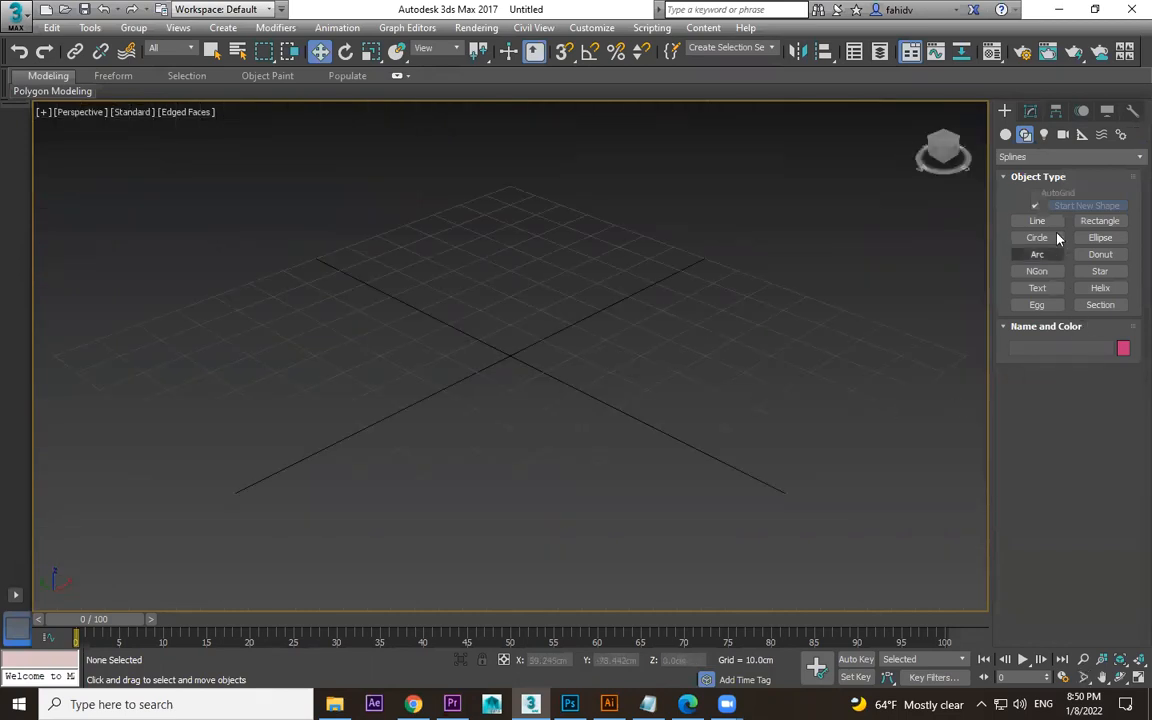
- Create a straight AEC Extended railing about 174 cm long and about 88 cm high across the grid
click(1020, 156)
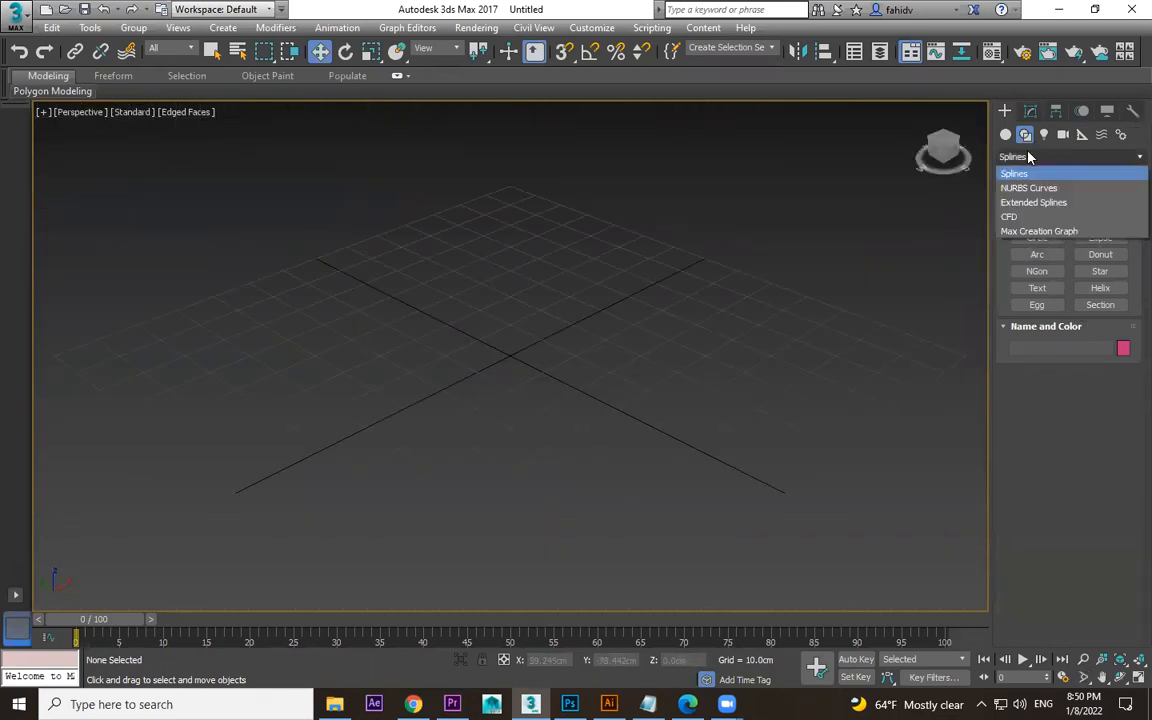
click(1005, 134)
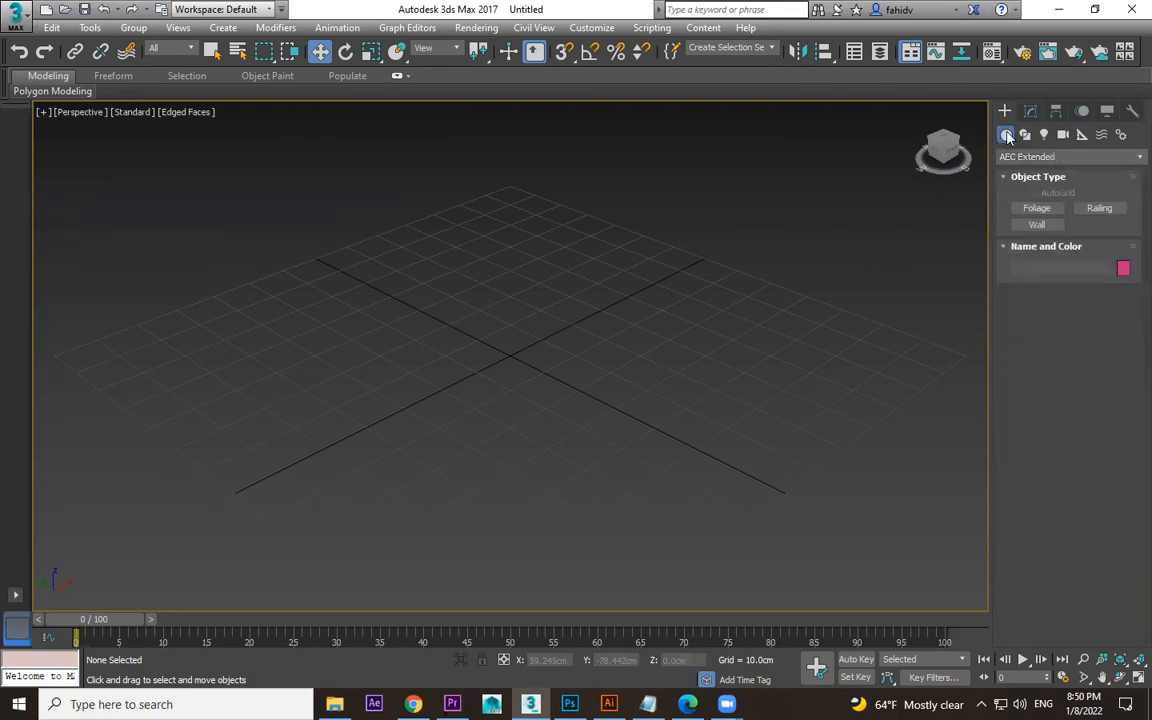
click(1097, 208)
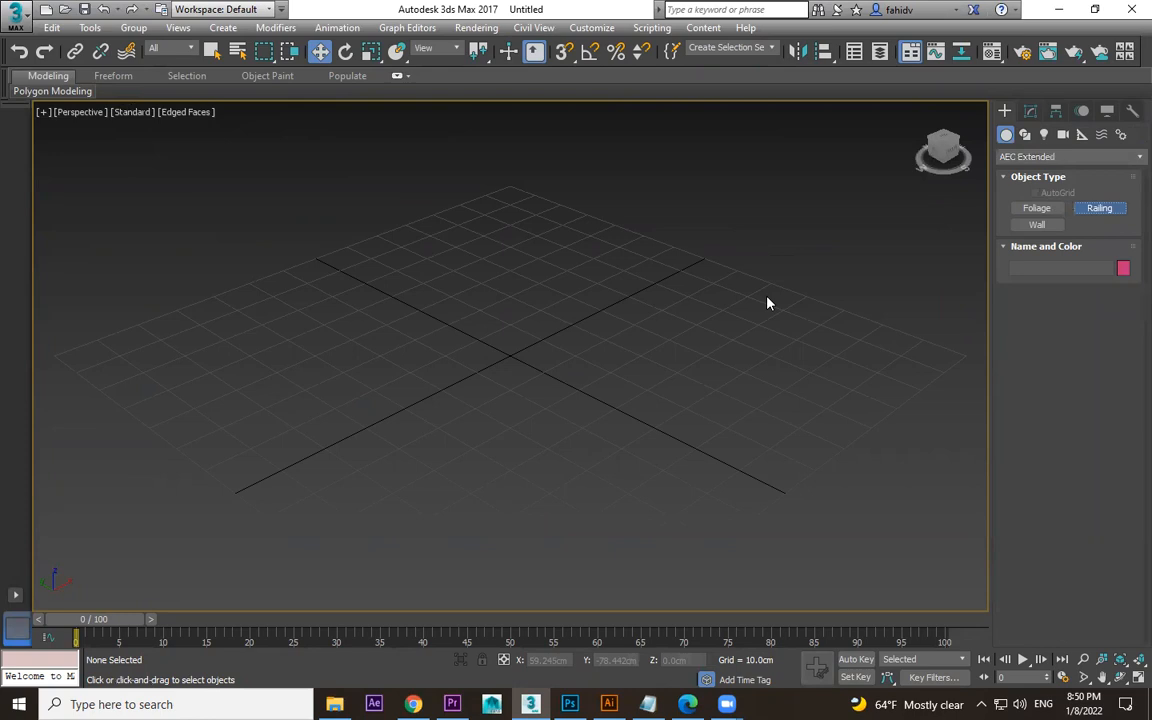
drag(613, 215, 278, 382)
click(306, 240)
scroll(306, 240, down, 2)
middle_drag(304, 243, 322, 388)
click(347, 197)
key(w)
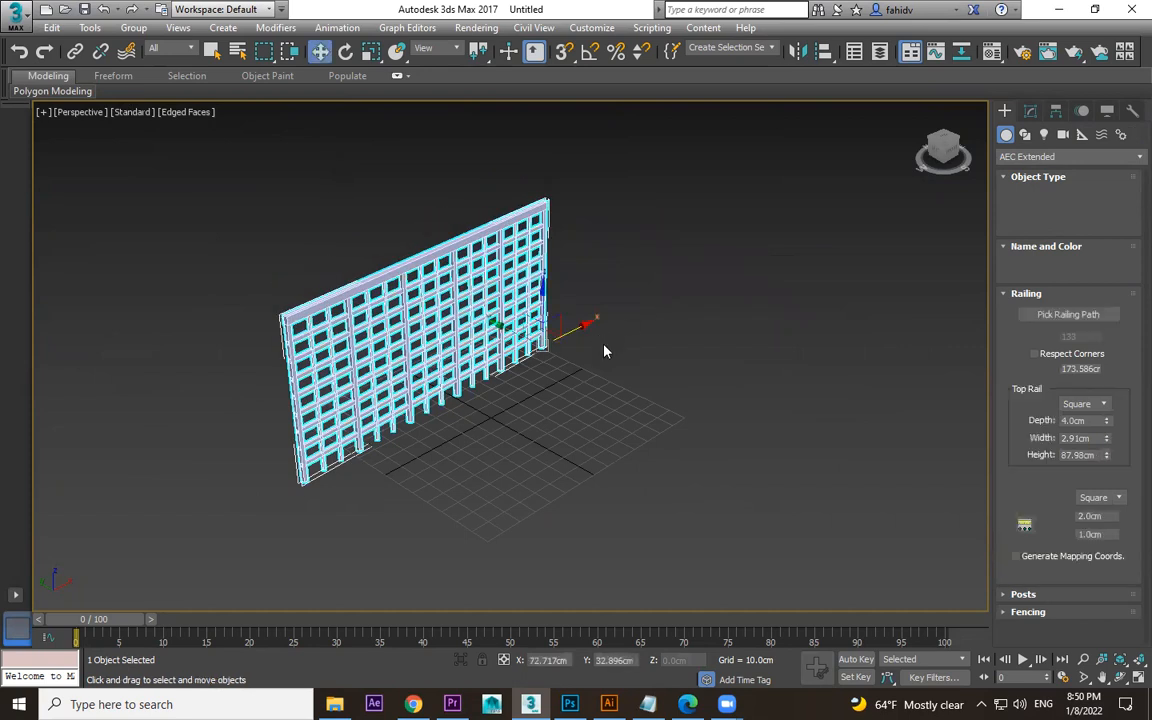
middle_drag(604, 351, 570, 252)
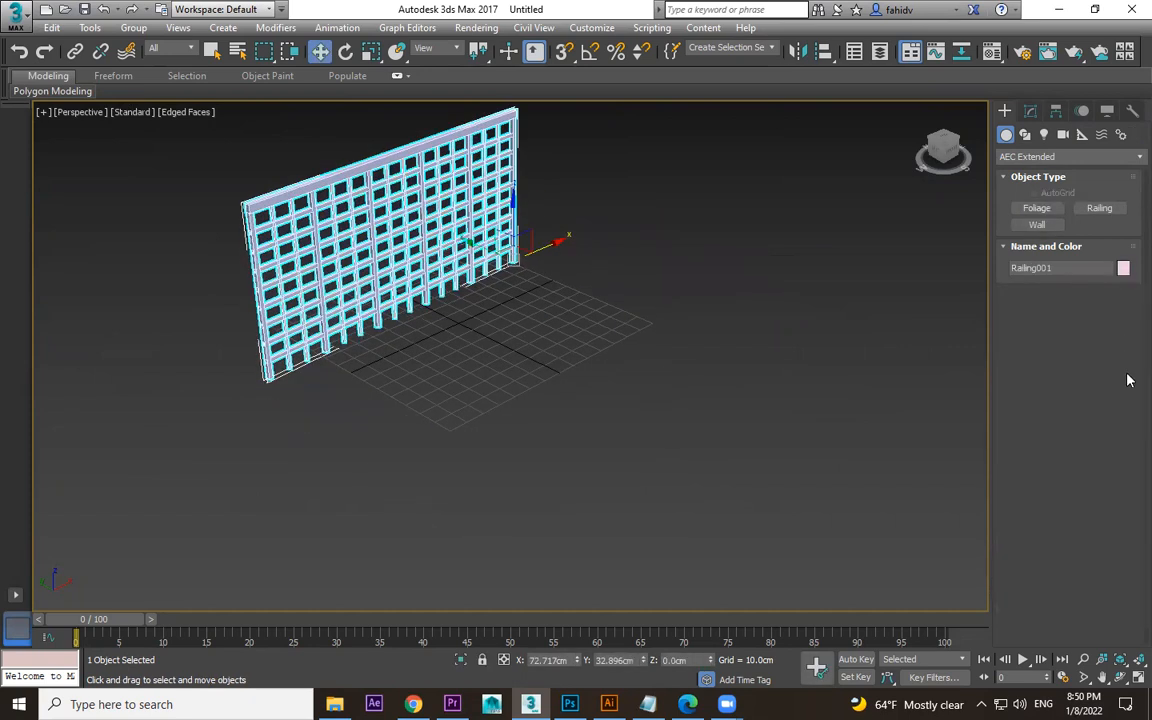
- Examine the railing's rail, post and fencing parameters and inspect its structure up close
click(1030, 111)
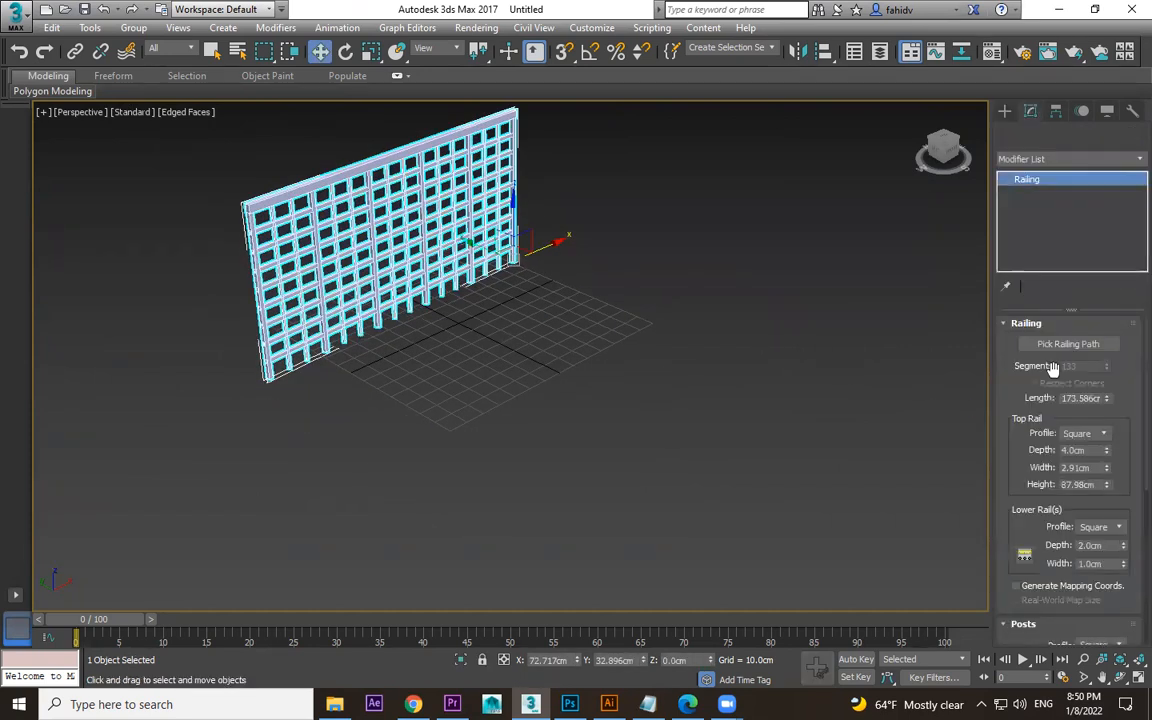
scroll(1010, 405, down, 3)
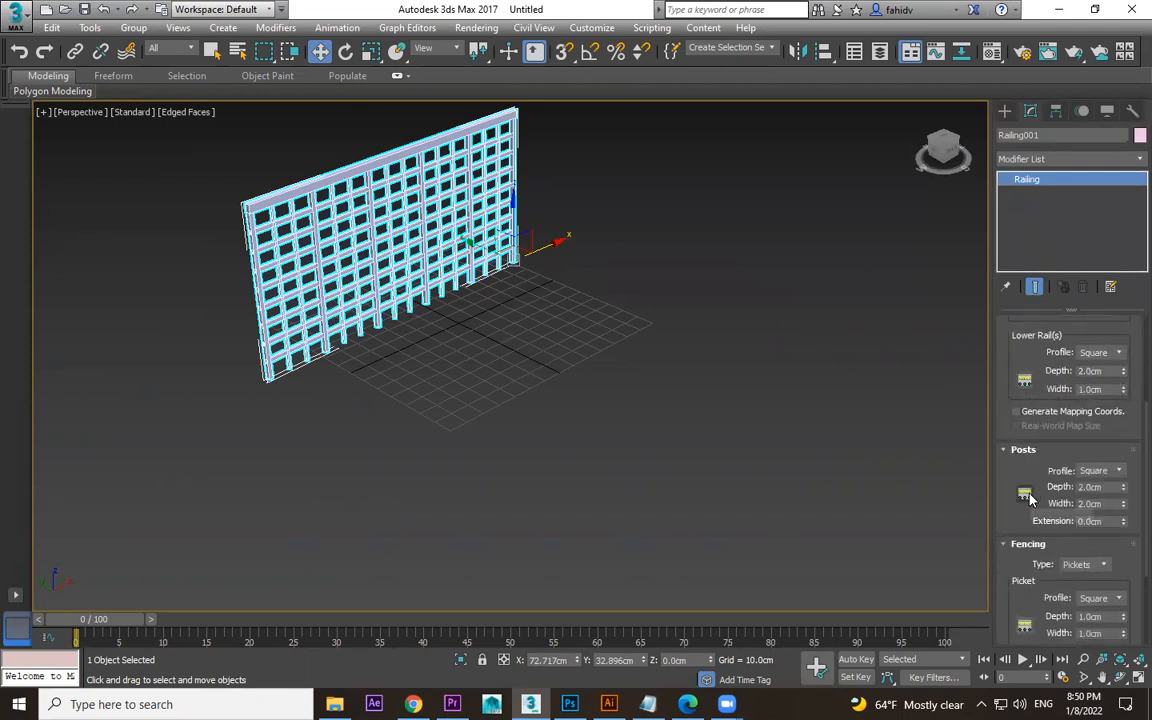
middle_drag(580, 335, 680, 460)
scroll(517, 247, up, 5)
middle_drag(520, 251, 601, 371)
scroll(1018, 449, up, 4)
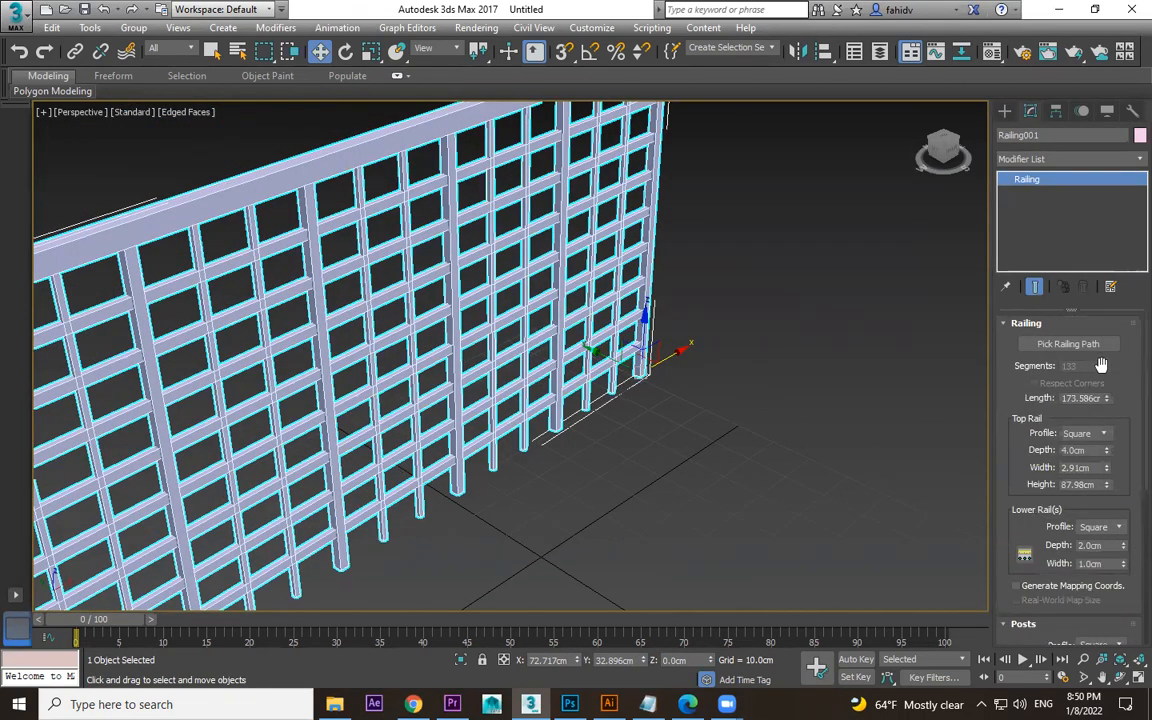
middle_drag(738, 382, 751, 424)
scroll(751, 424, down, 5)
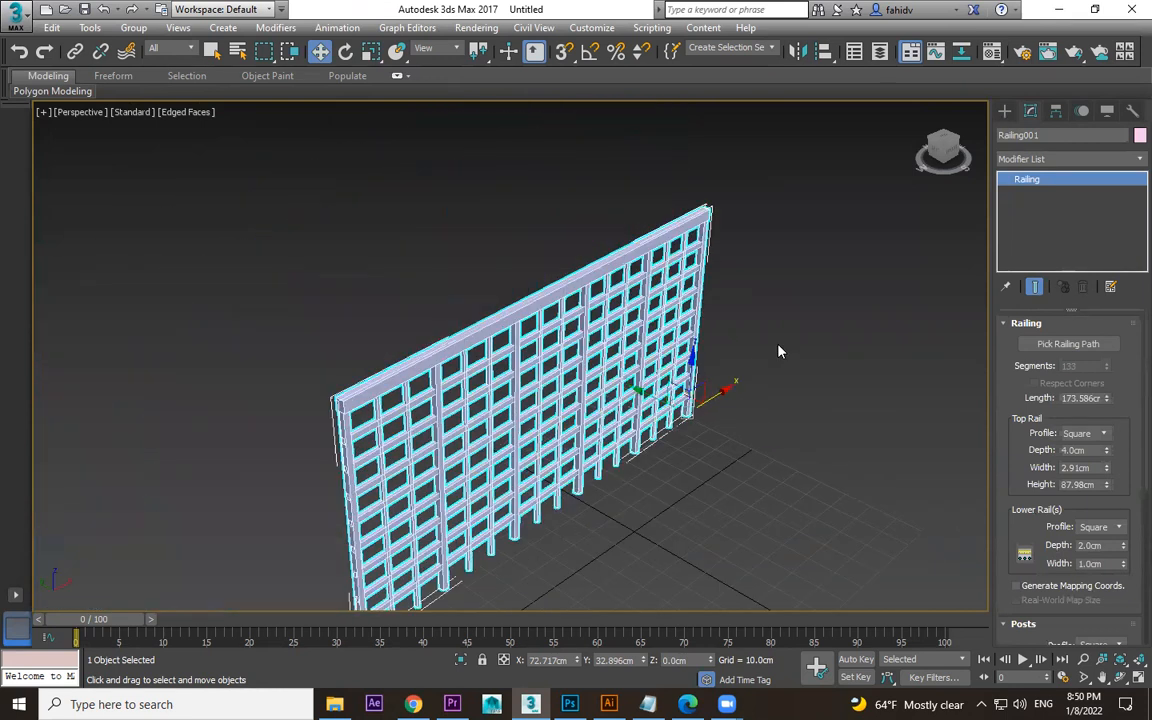
click(593, 330)
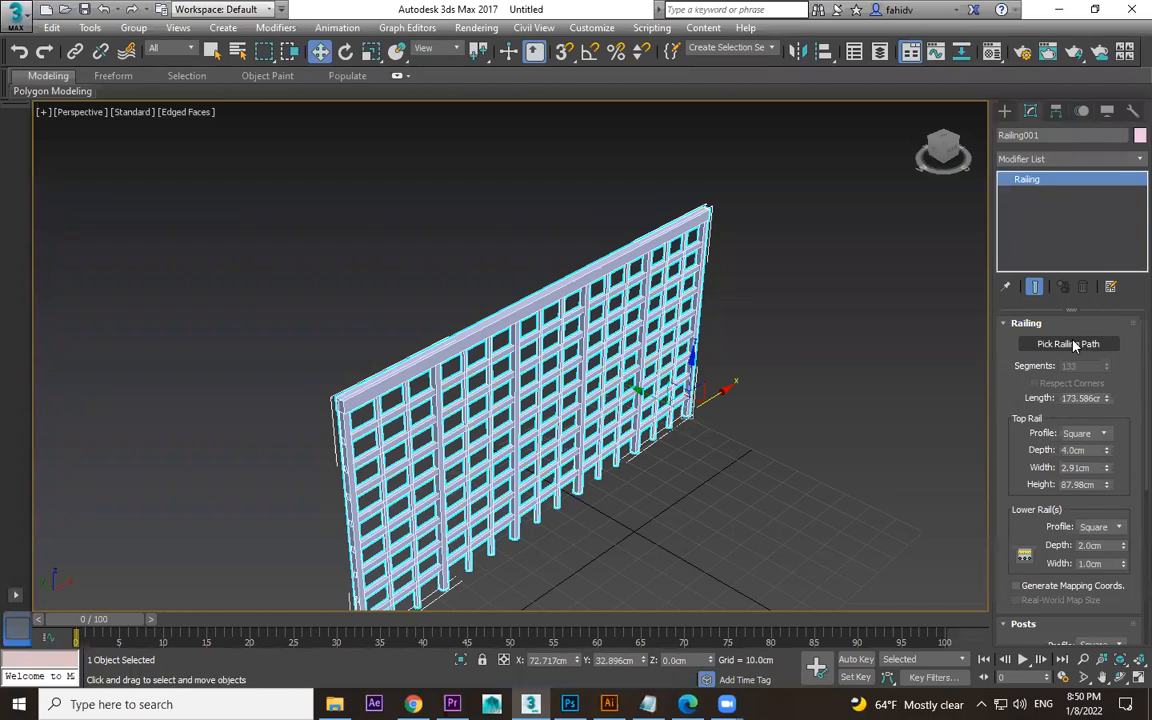
middle_drag(766, 411, 625, 398)
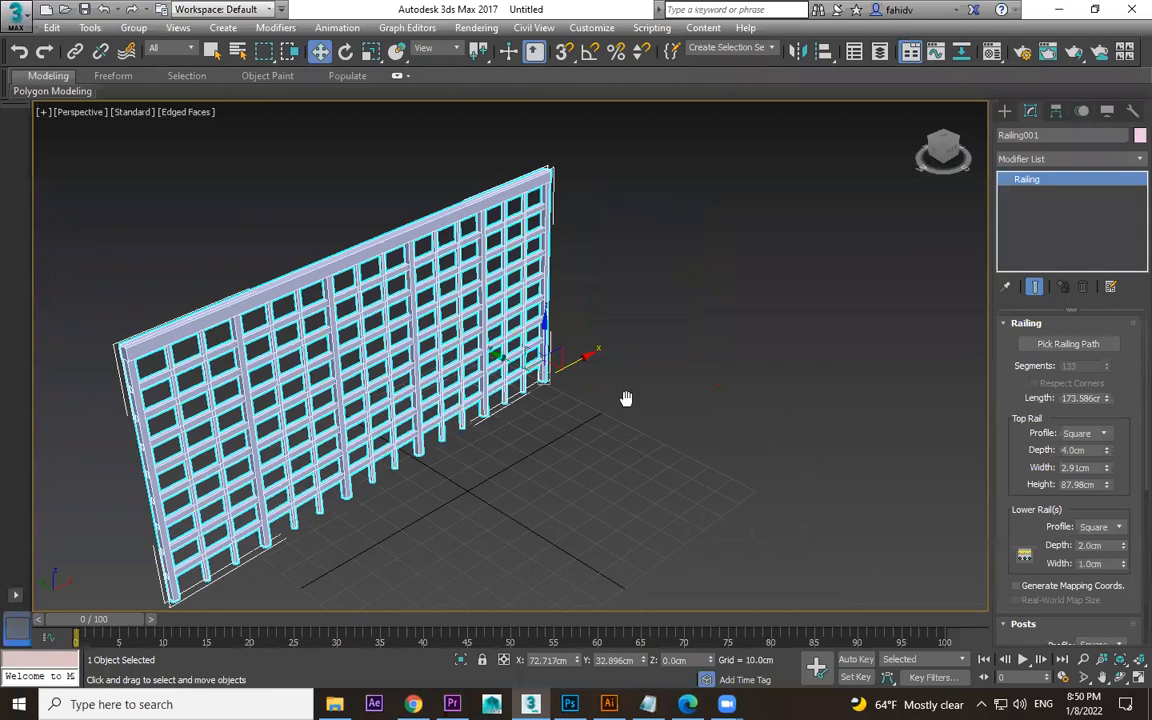
- Draw an arc with a radius of about 67 cm on the grid in front of the railing
click(1006, 112)
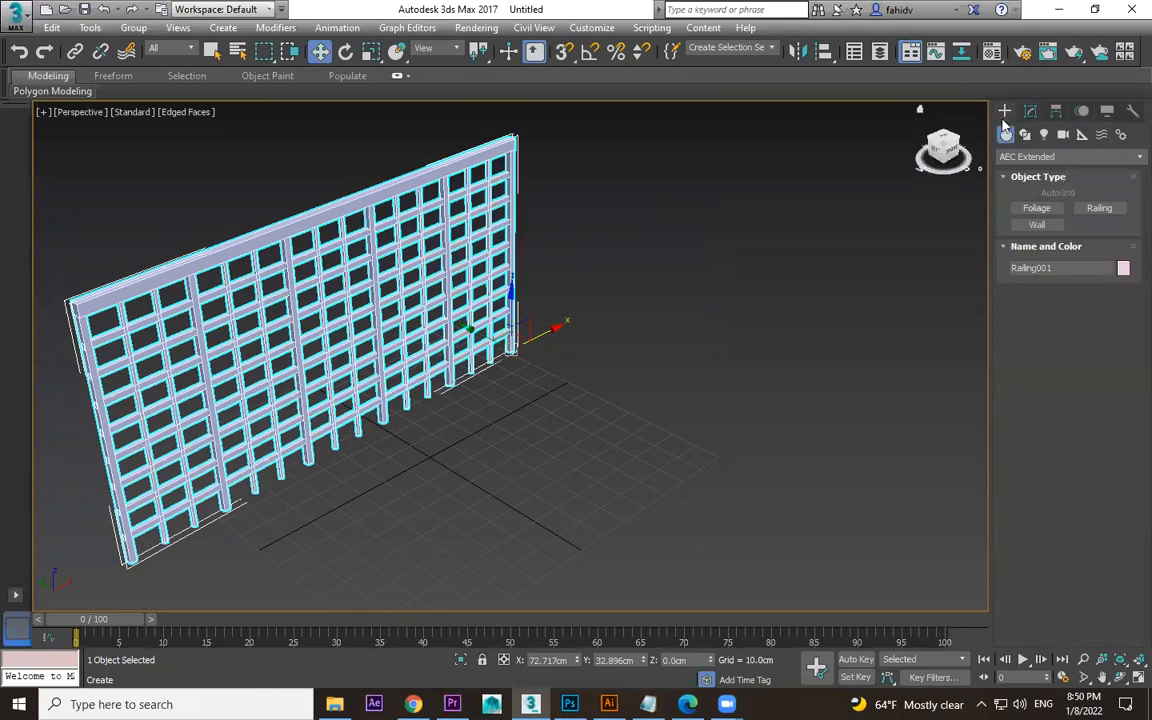
click(1025, 134)
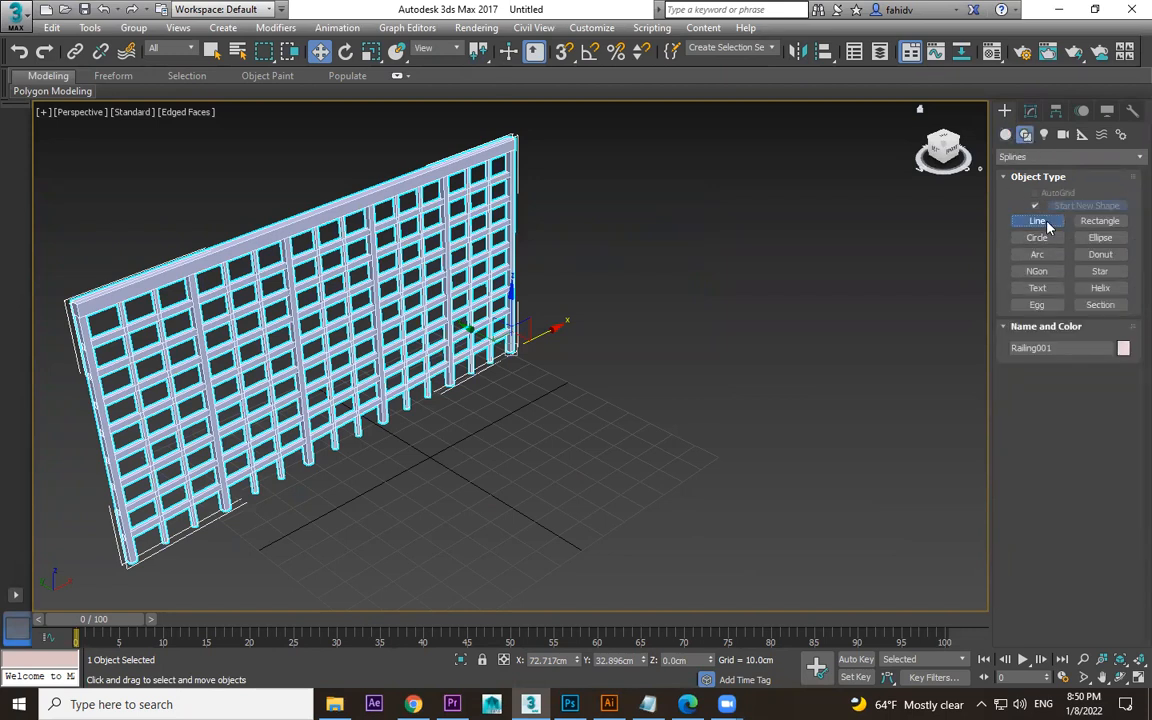
click(1048, 228)
middle_drag(622, 404, 632, 360)
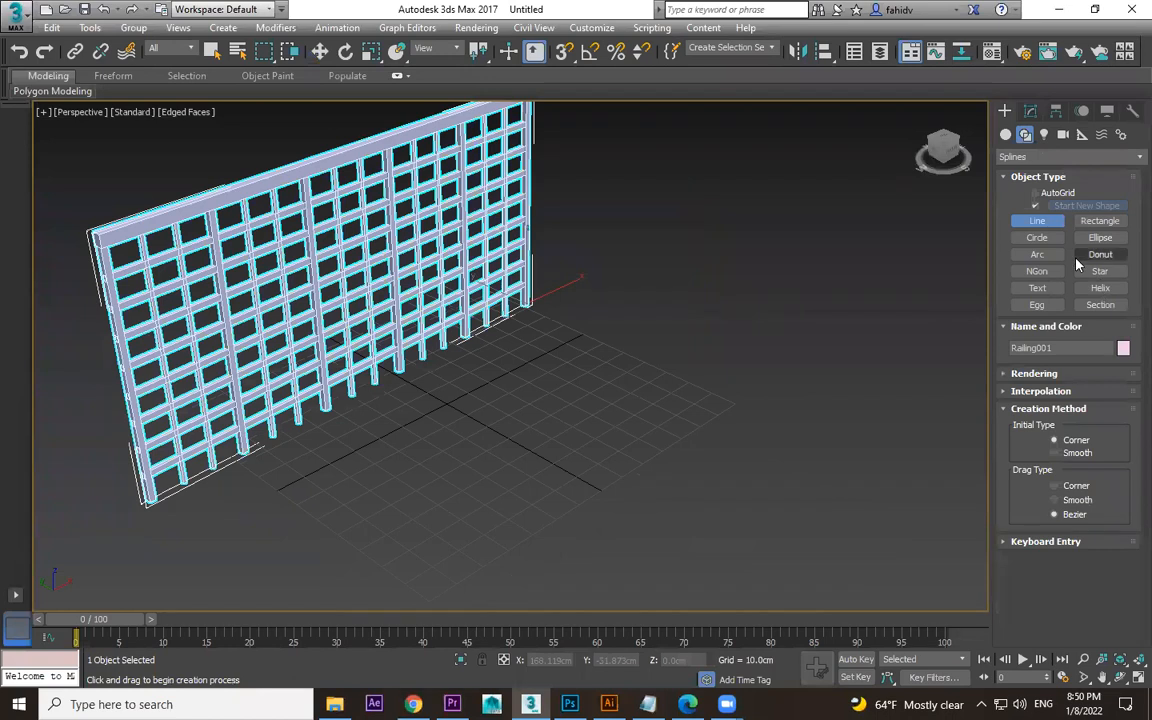
click(1037, 254)
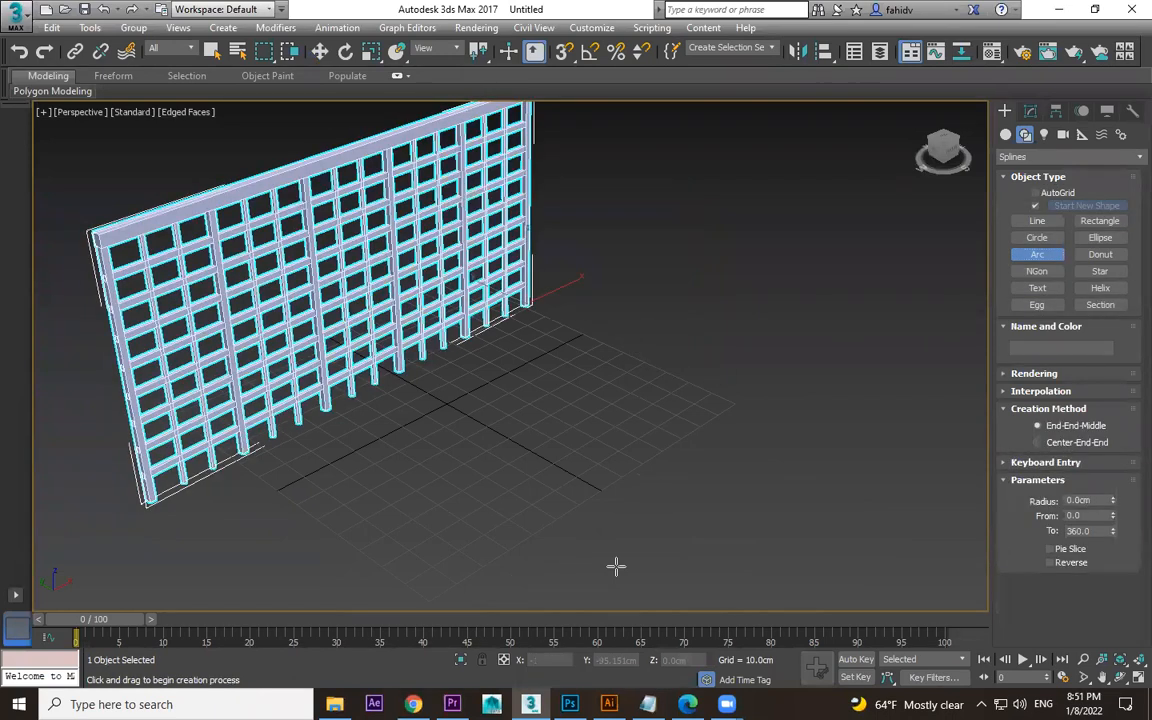
drag(617, 342, 552, 568)
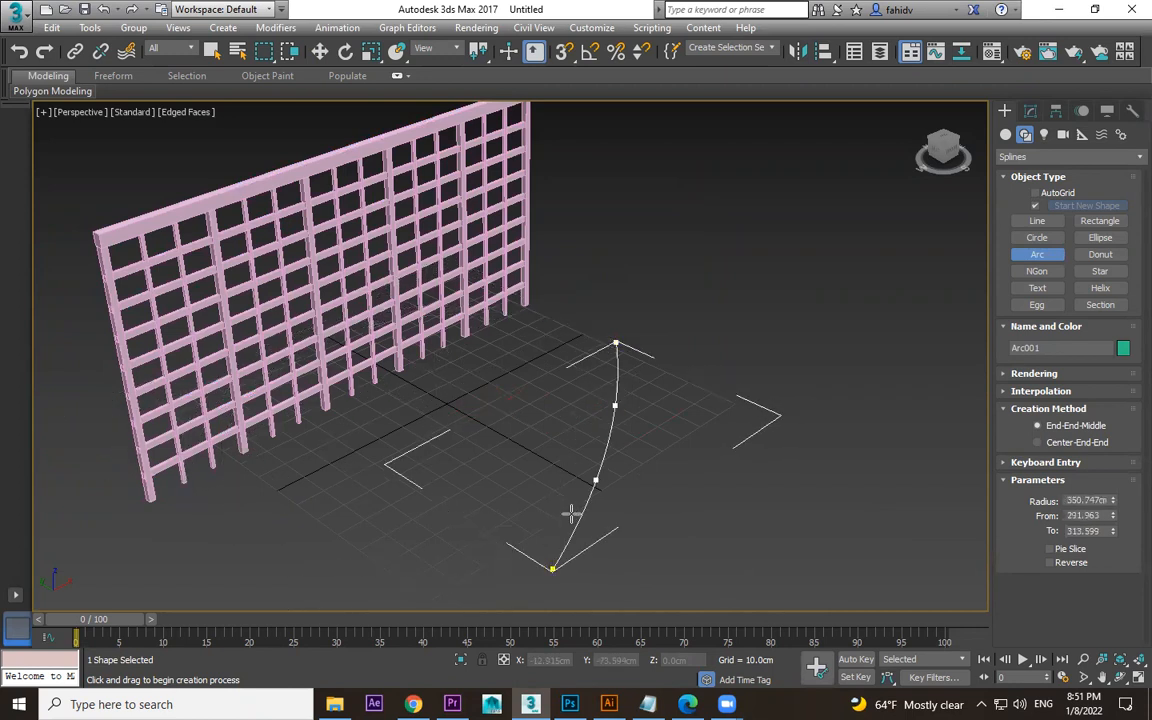
click(731, 506)
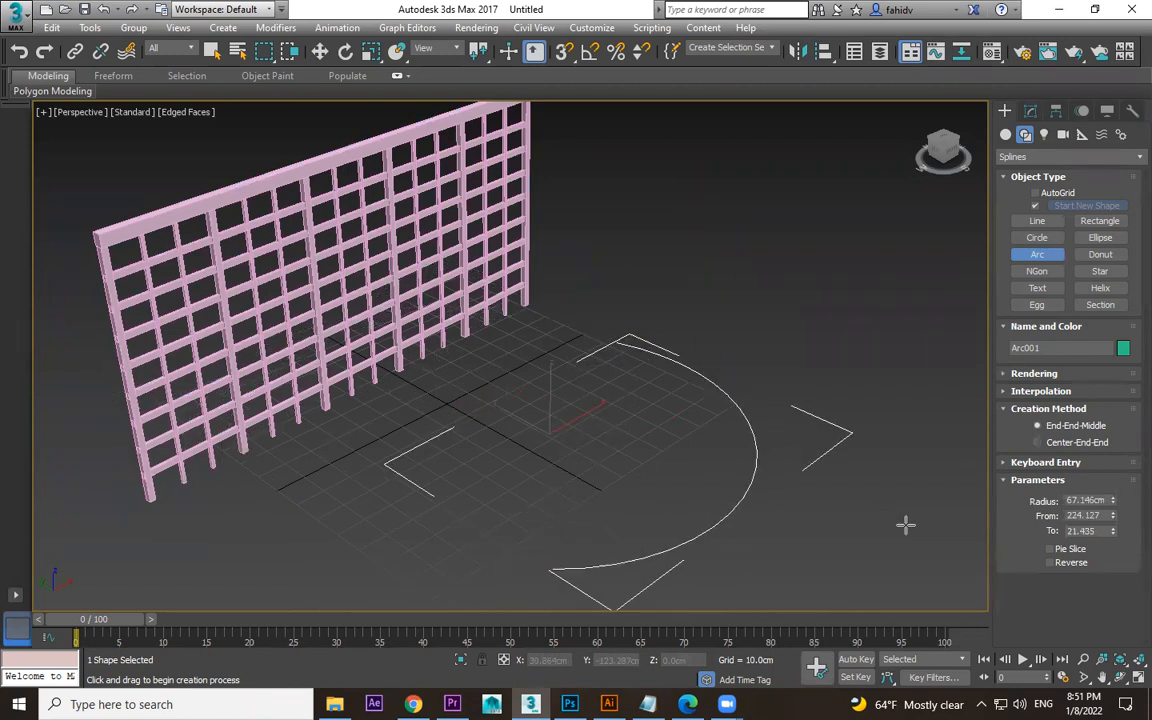
right_click(889, 524)
- Select the railing and assign the arc as its railing path
drag(618, 182, 455, 258)
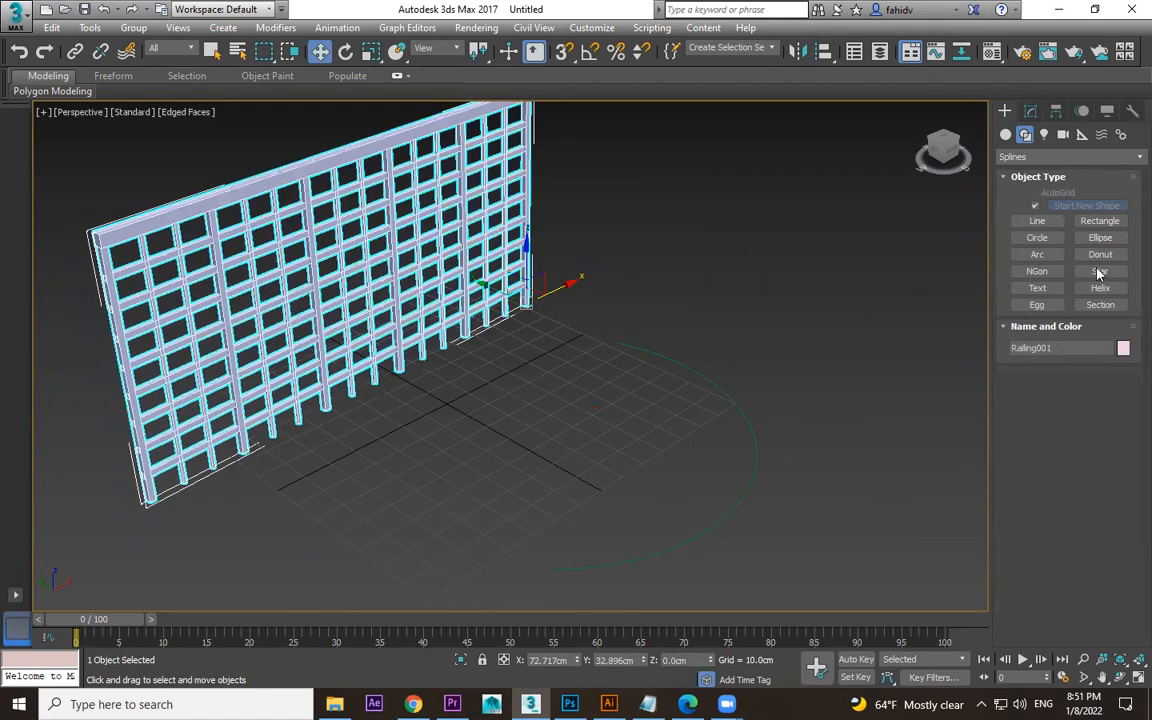
click(1032, 110)
click(1066, 343)
click(753, 425)
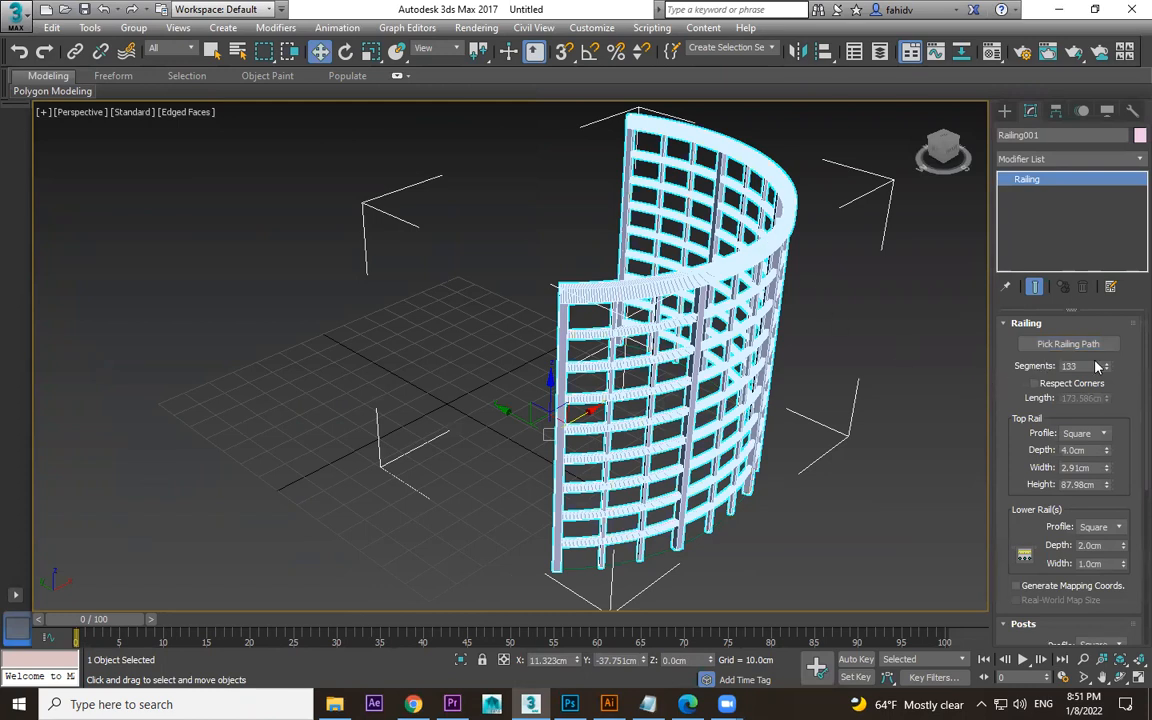
- Reduce the railing's segments to 1, raise them again until the curve is smooth, and turn off the edged faces display
drag(1108, 368, 1097, 493)
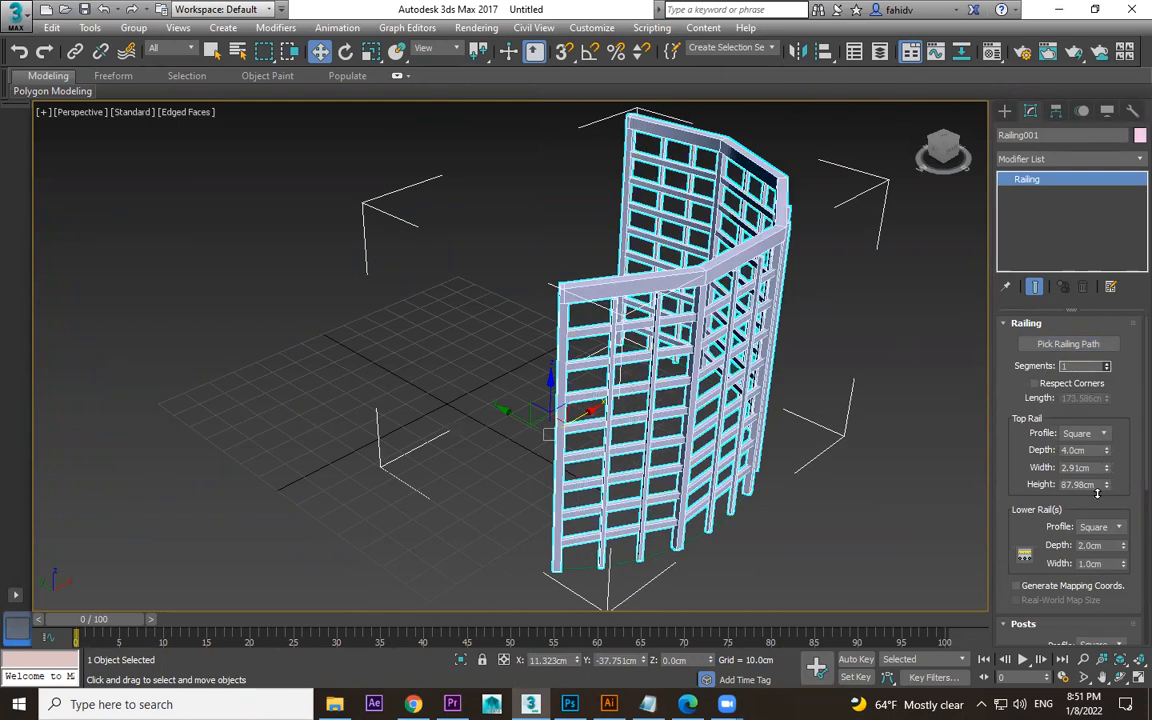
drag(1099, 432, 1103, 392)
mouse_move(745, 435)
alt+middle_down()
mouse_move(869, 472)
mouse_move(868, 449)
mouse_move(761, 417)
mouse_move(735, 512)
mouse_move(771, 483)
mouse_move(849, 515)
mouse_move(895, 491)
mouse_move(771, 507)
mouse_move(689, 489)
mouse_move(800, 499)
mouse_move(836, 519)
mouse_move(756, 491)
alt+middle_up()
click(771, 483)
key(F4)
- Try moving and rotating the arc path under the railing, undo the transforms and deselect the arc
click(570, 440)
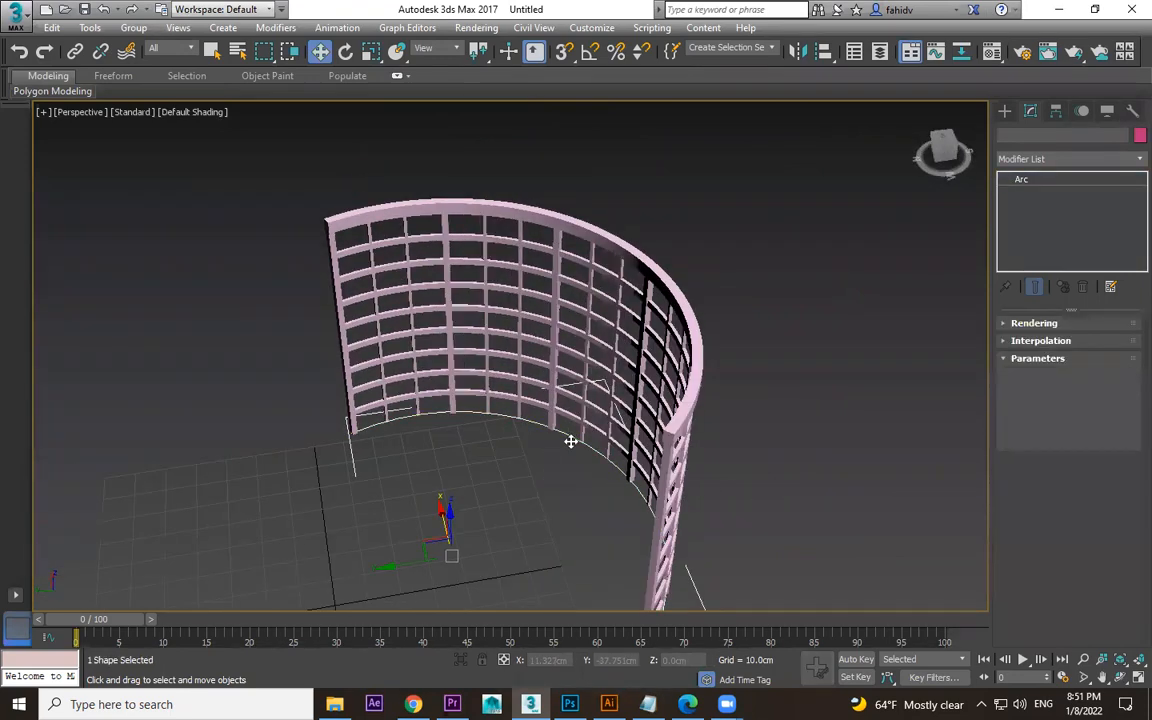
drag(445, 552, 550, 545)
key(e)
drag(430, 597, 504, 604)
key(ctrl+z)
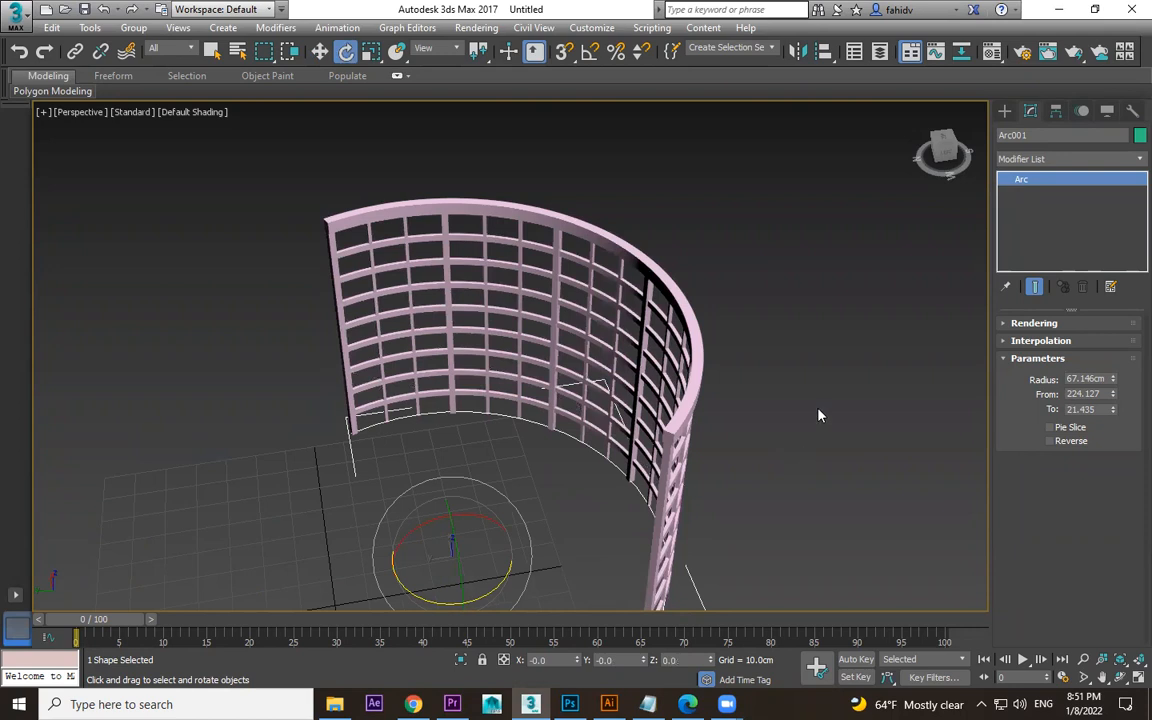
click(818, 415)
- Return to the AEC Extended creation tools and delete the railing together with its arc path
click(1005, 111)
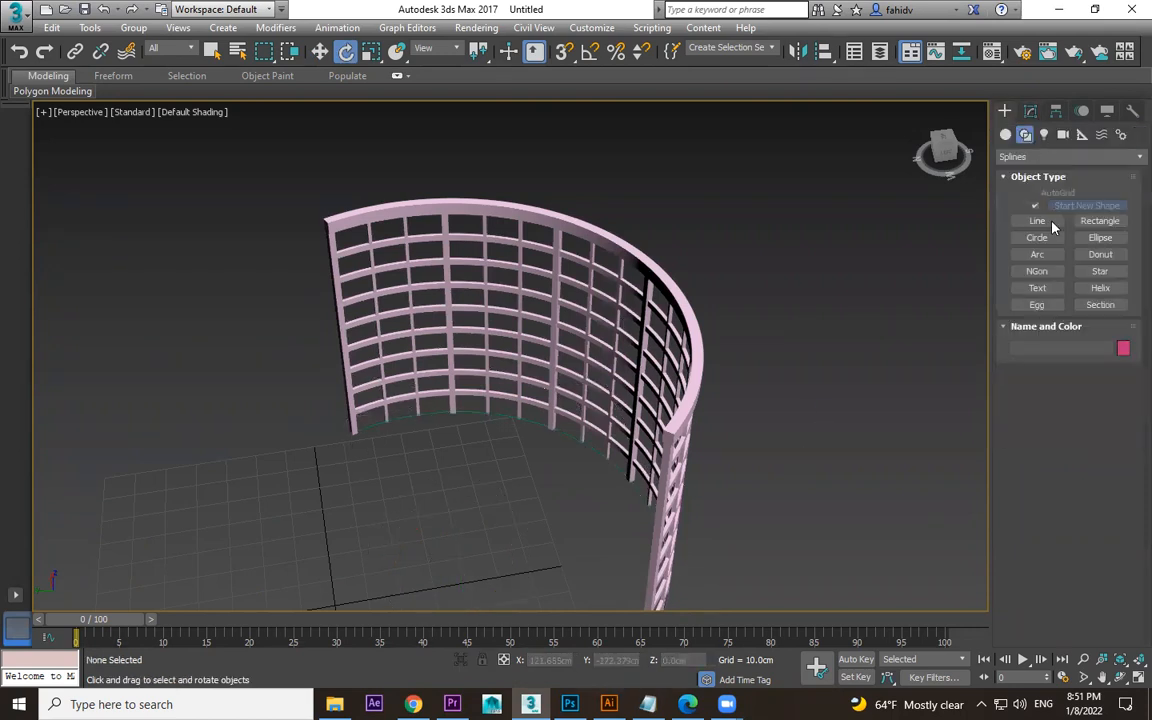
click(1008, 137)
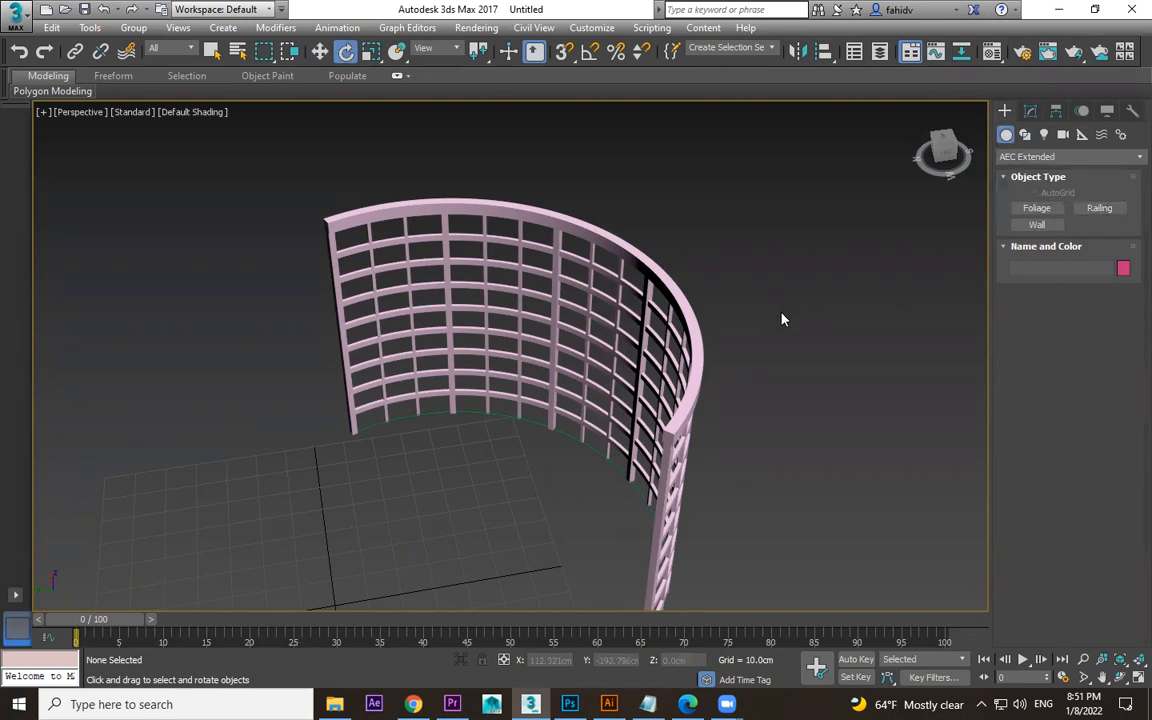
drag(514, 507, 516, 505)
key(Delete)
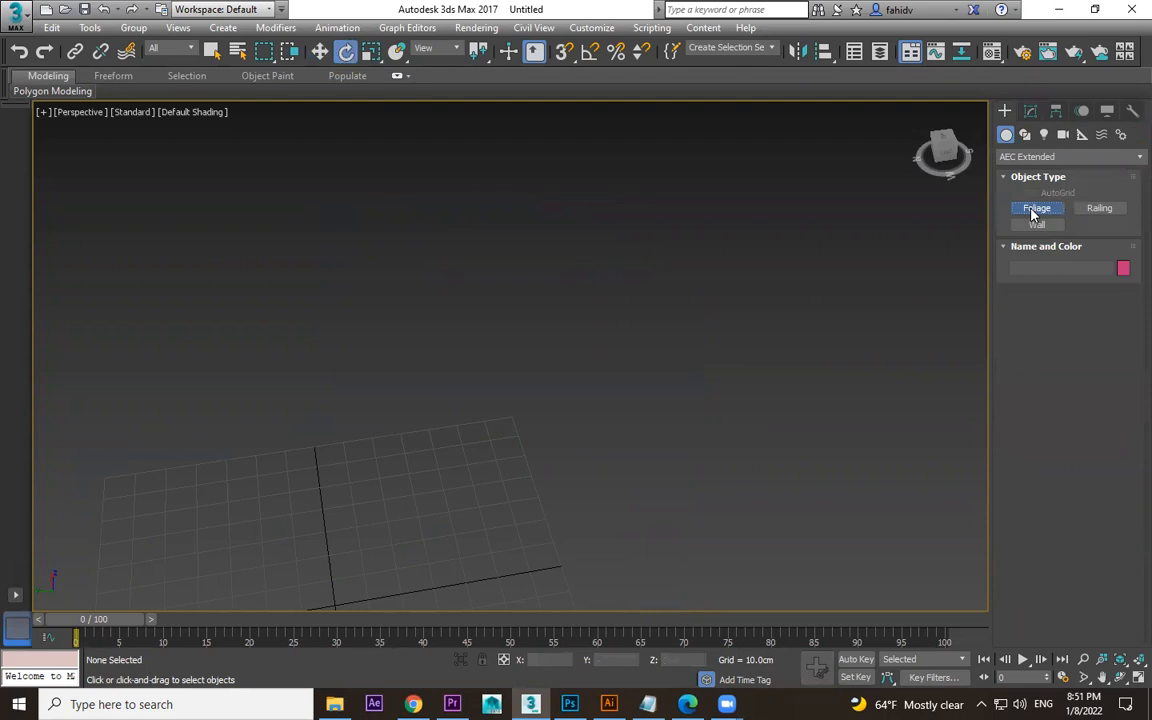
- Place a Big Yucca foliage plant near the centre of the grid and deselect it
click(1037, 208)
drag(1119, 355, 1119, 540)
click(1053, 355)
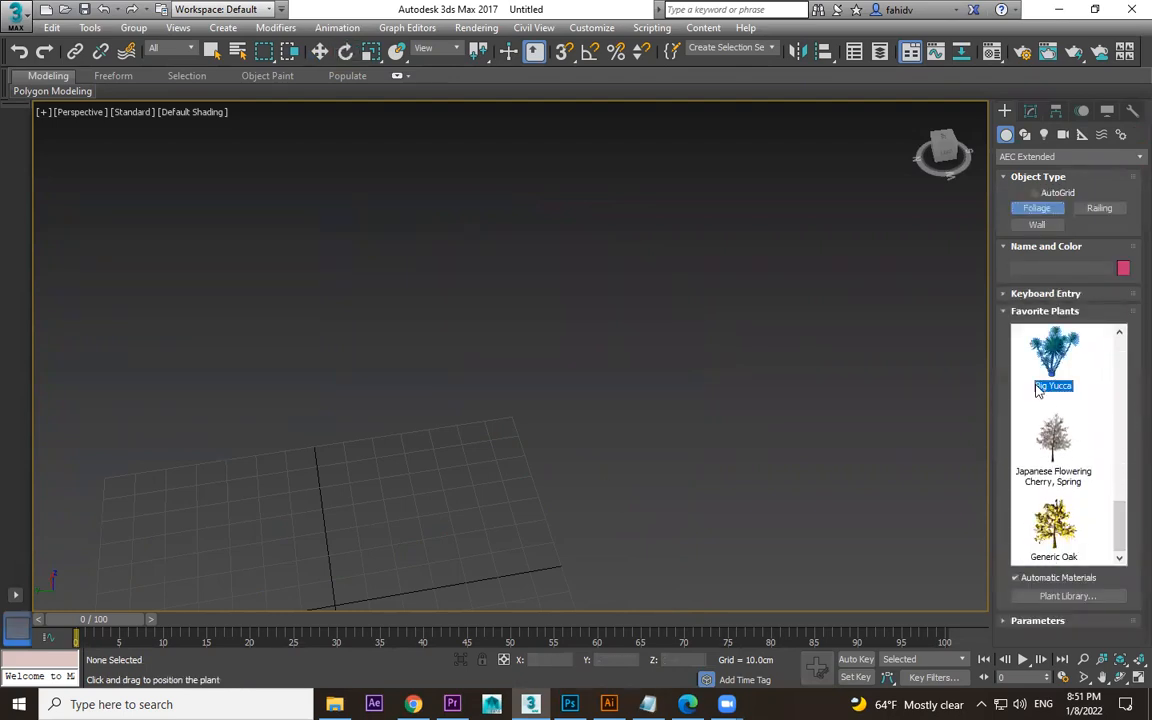
middle_drag(605, 416, 760, 290)
drag(518, 409, 517, 425)
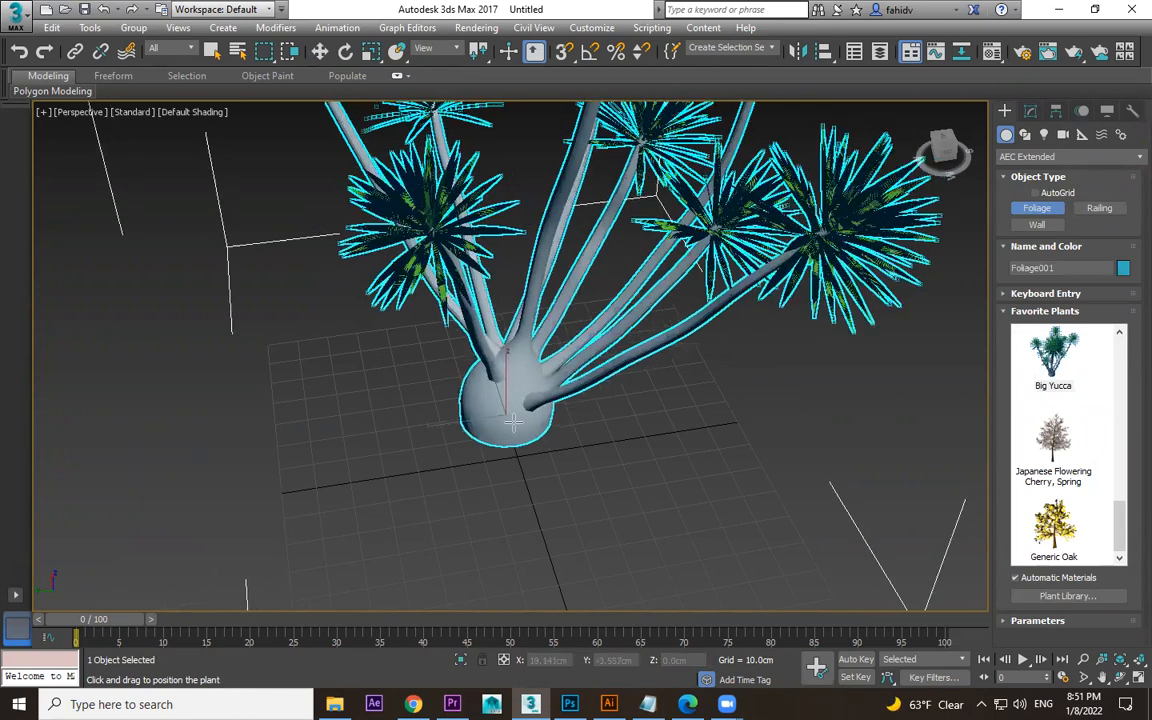
scroll(599, 428, down, 5)
key(w)
scroll(730, 434, up, 4)
click(731, 434)
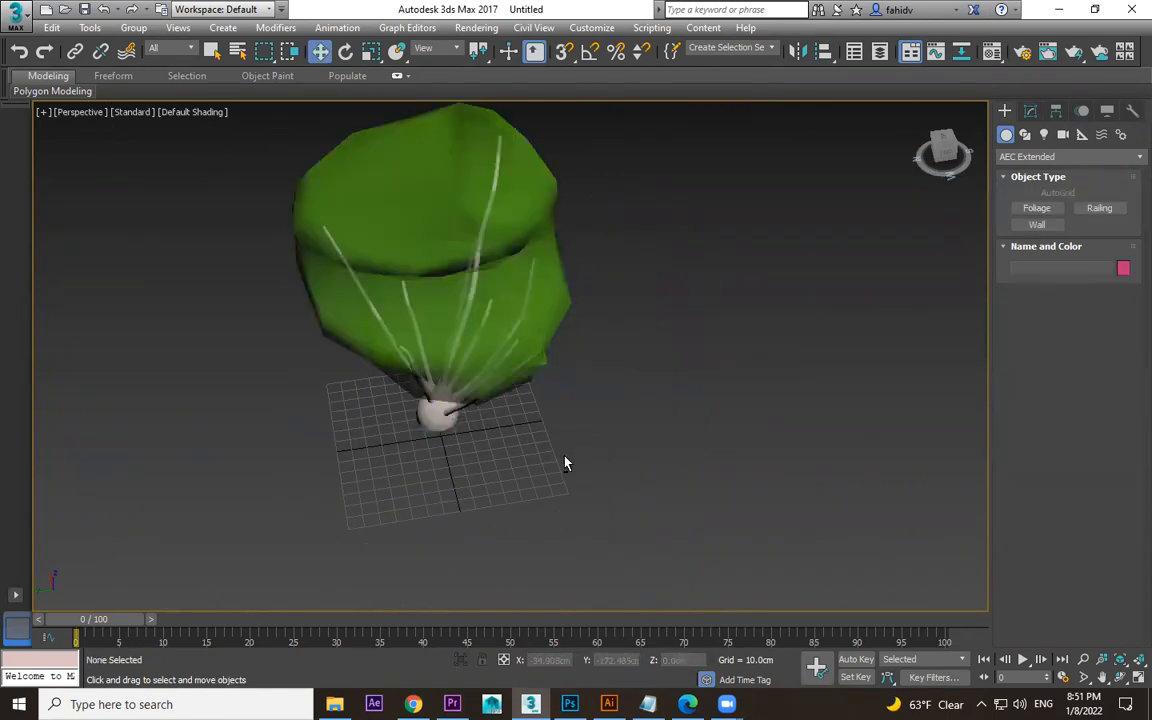
- Select the yucca and frame the whole plant in the perspective view
alt+middle_drag(566, 464, 632, 432)
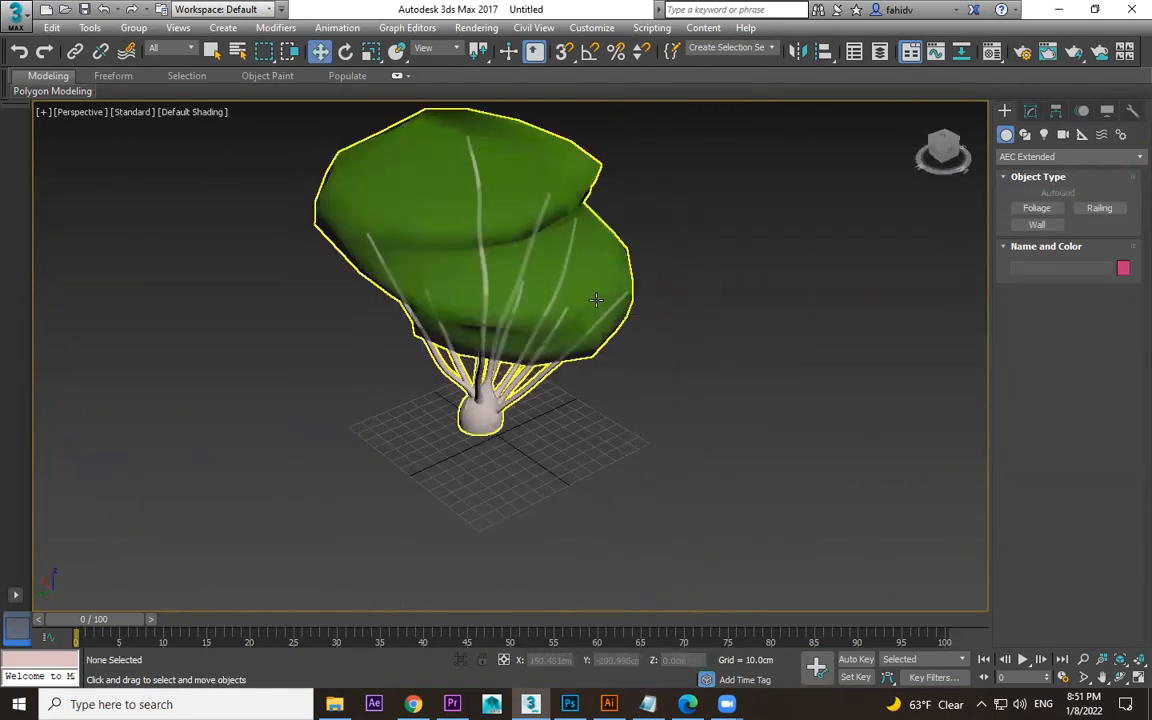
click(463, 381)
alt+middle_drag(276, 243, 575, 348)
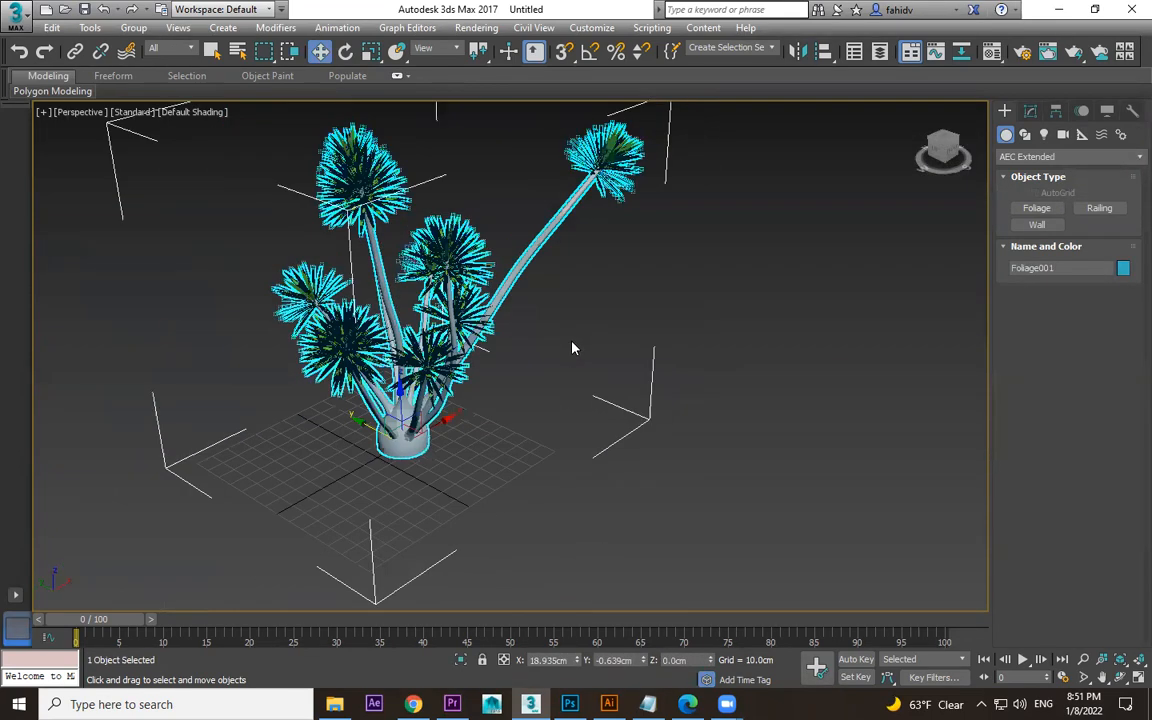
middle_drag(624, 297, 631, 364)
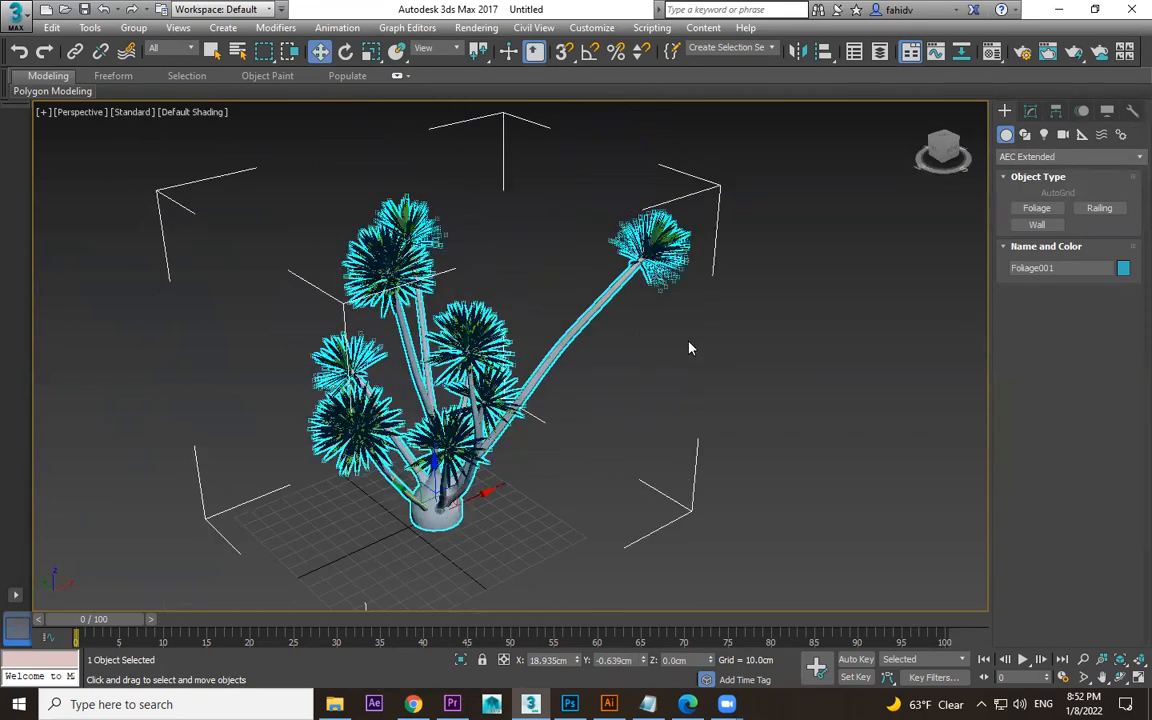
- Render the yucca from the perspective view, close the rendered frame and render it again
click(476, 27)
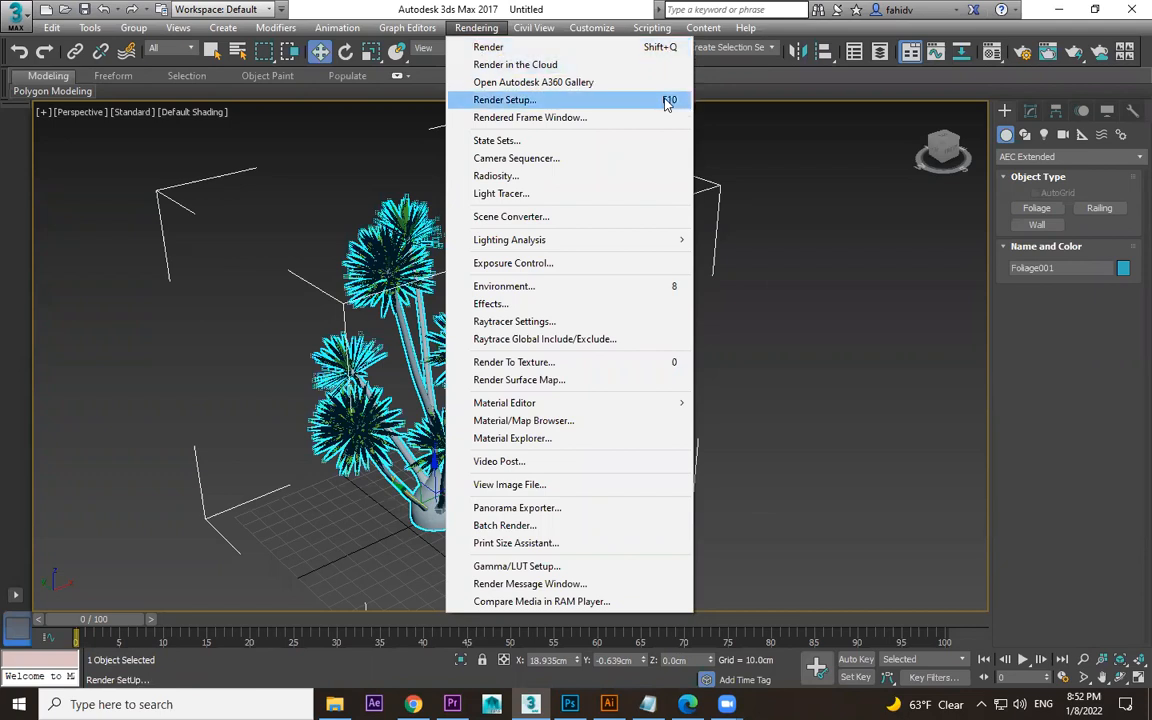
click(668, 50)
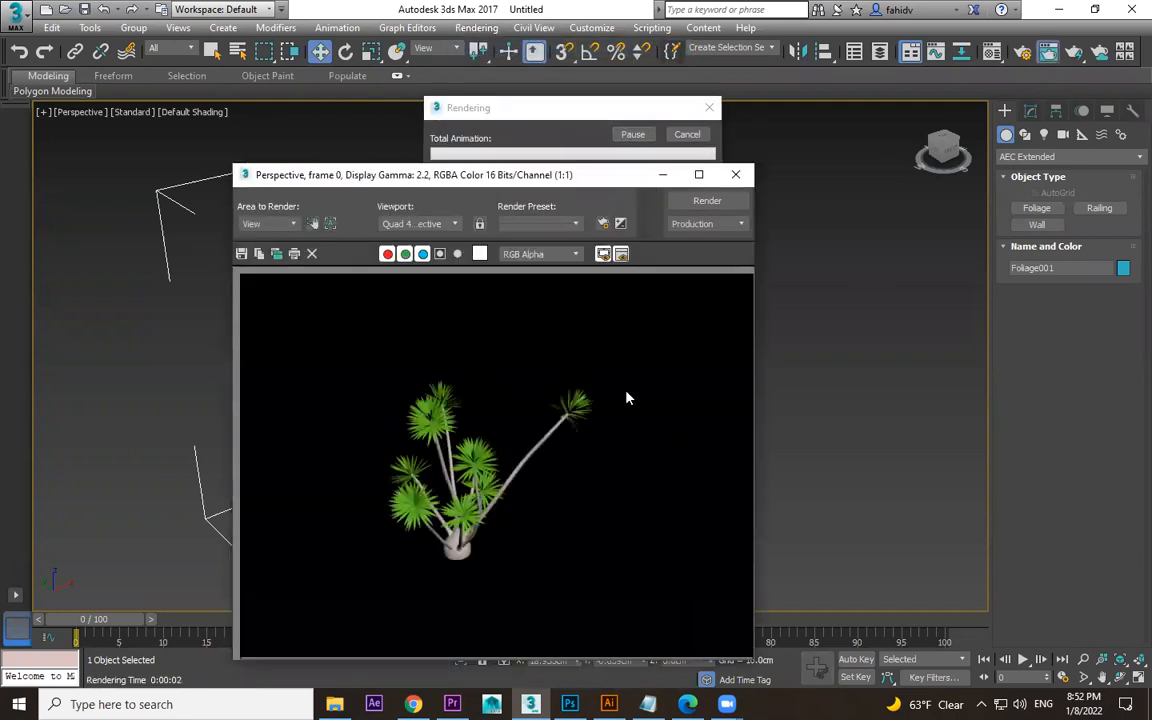
click(736, 174)
click(476, 28)
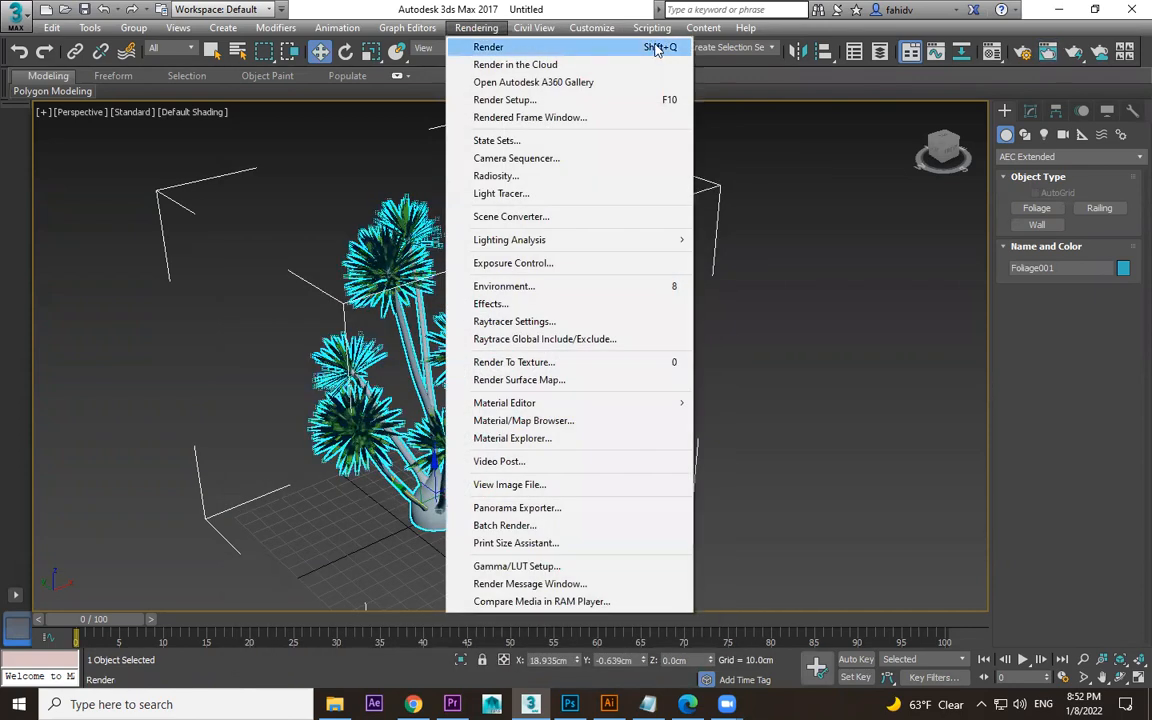
click(655, 48)
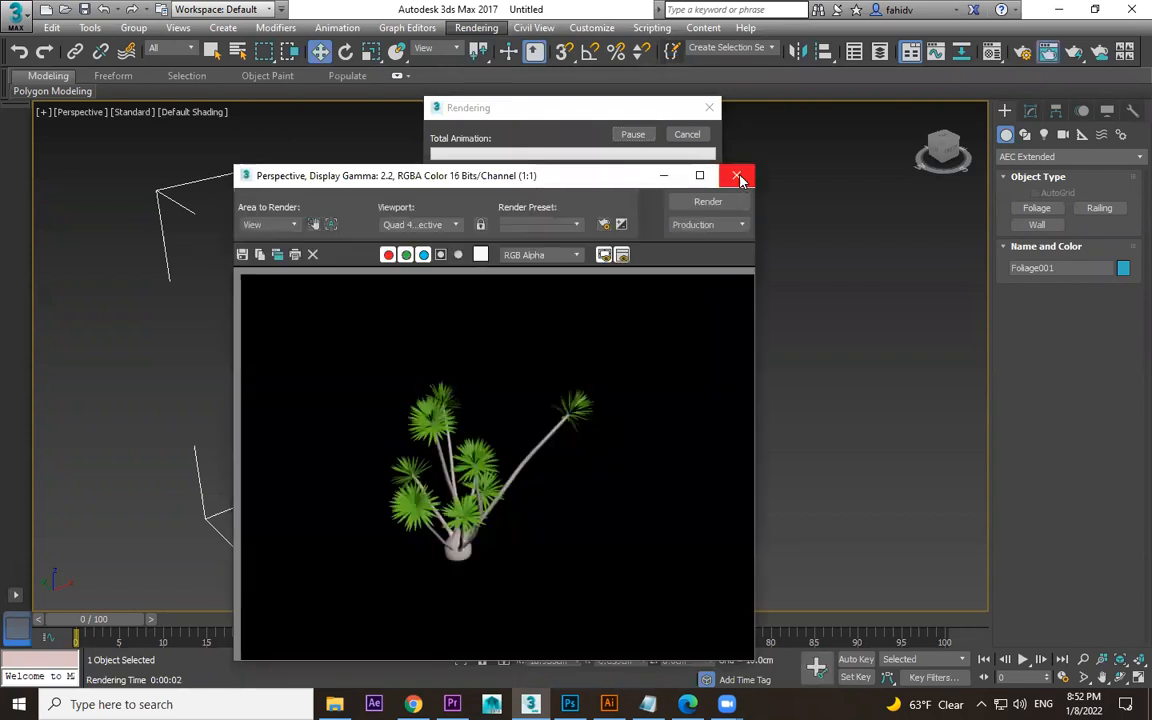
- Close the render and delete the yucca, replacing it with a Euphorbia, Large Succulent foliage plant at the edge of the grid
click(737, 176)
key(Delete)
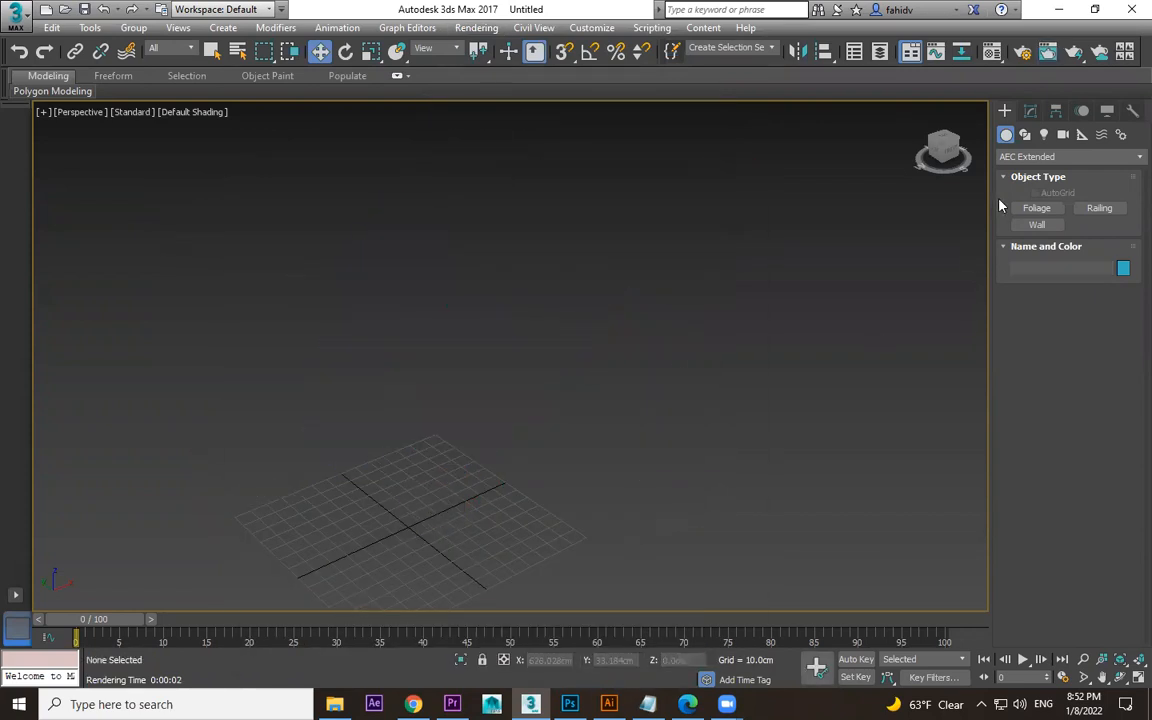
click(1050, 208)
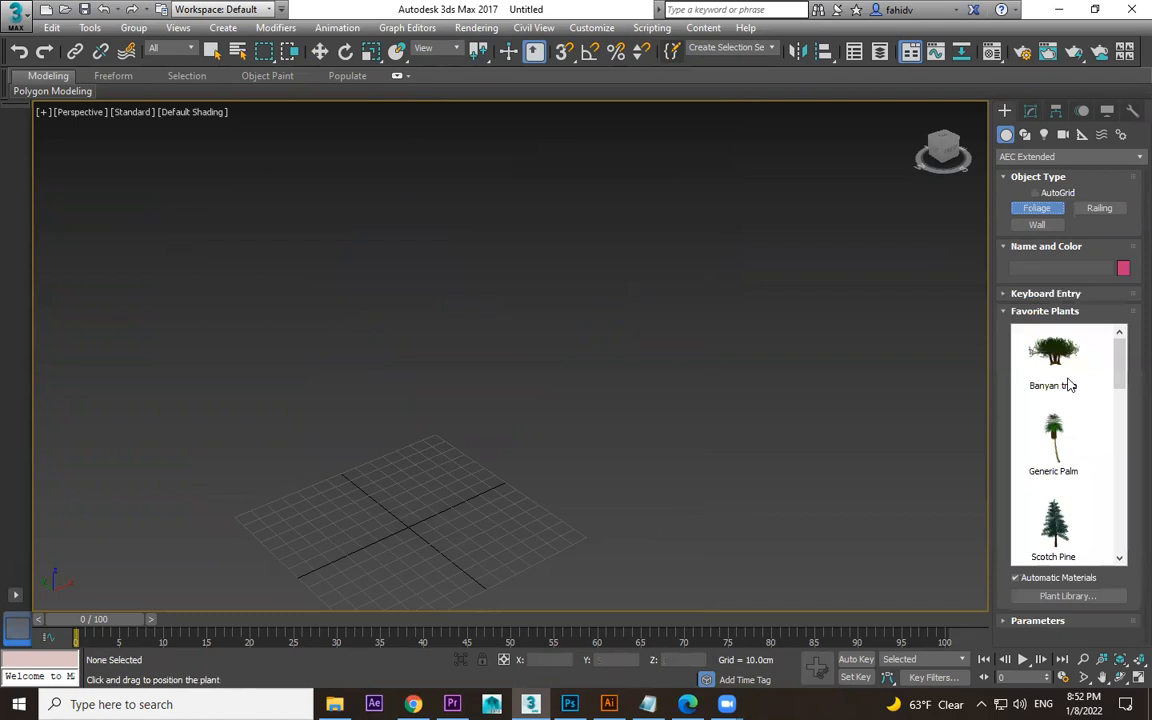
scroll(1068, 497, down, 8)
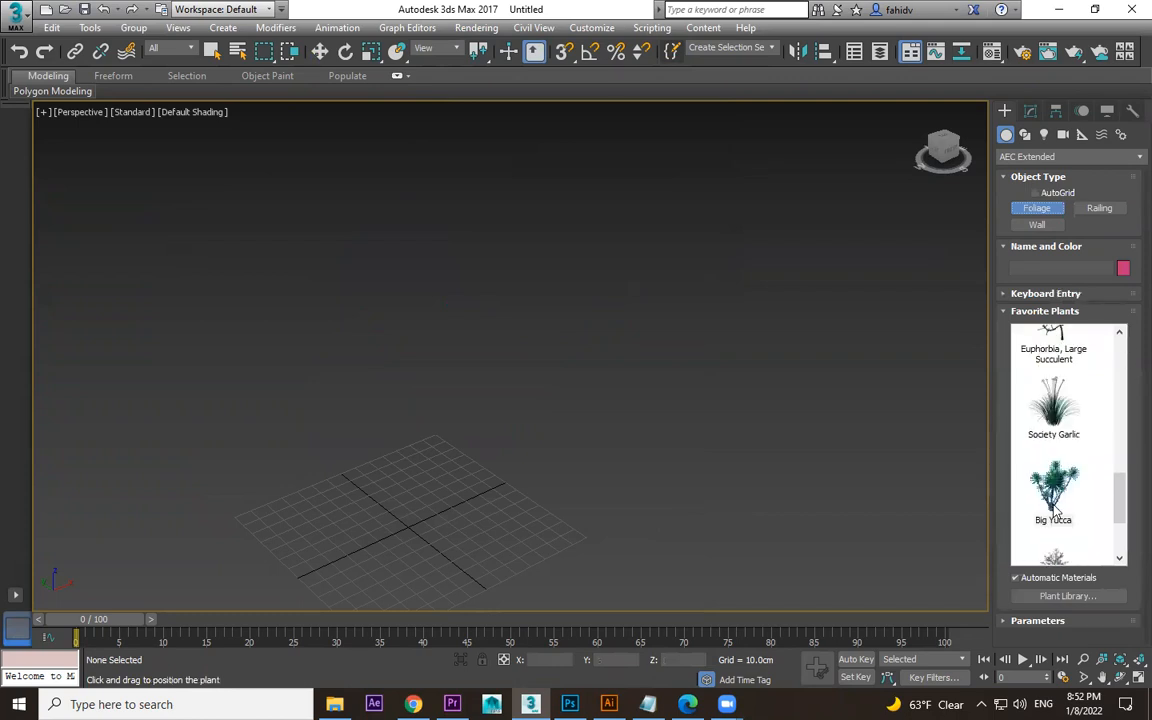
click(1055, 490)
scroll(1052, 500, down, 2)
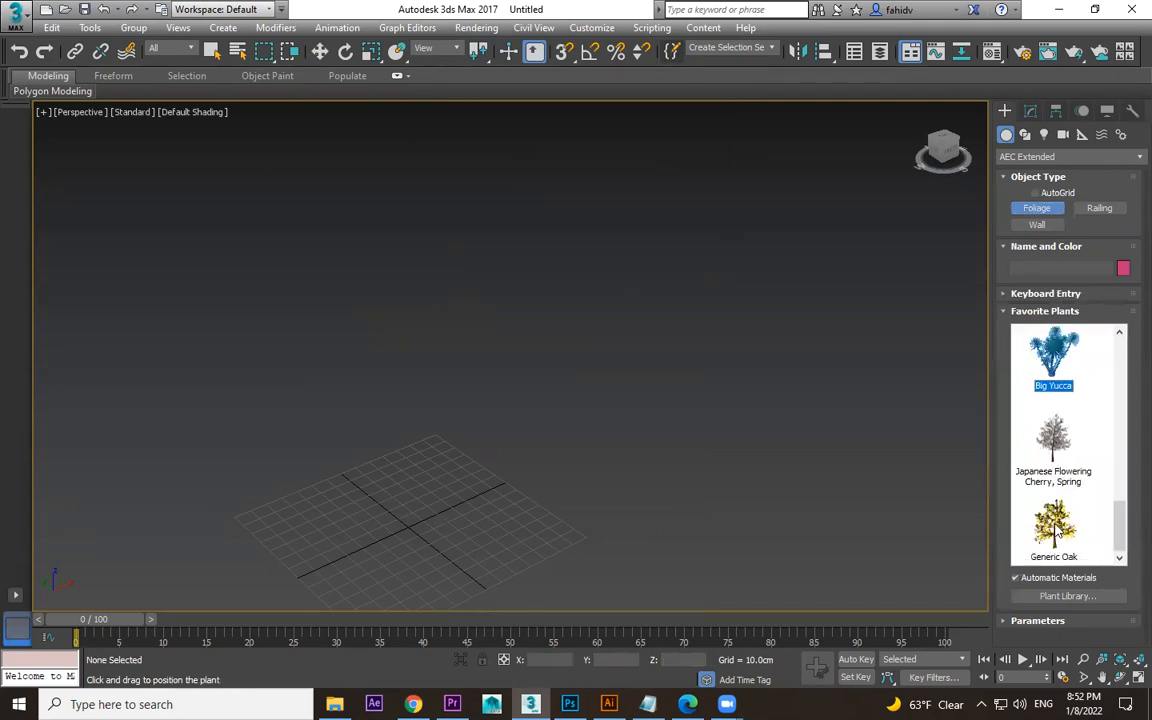
scroll(1062, 500, up, 3)
click(1053, 440)
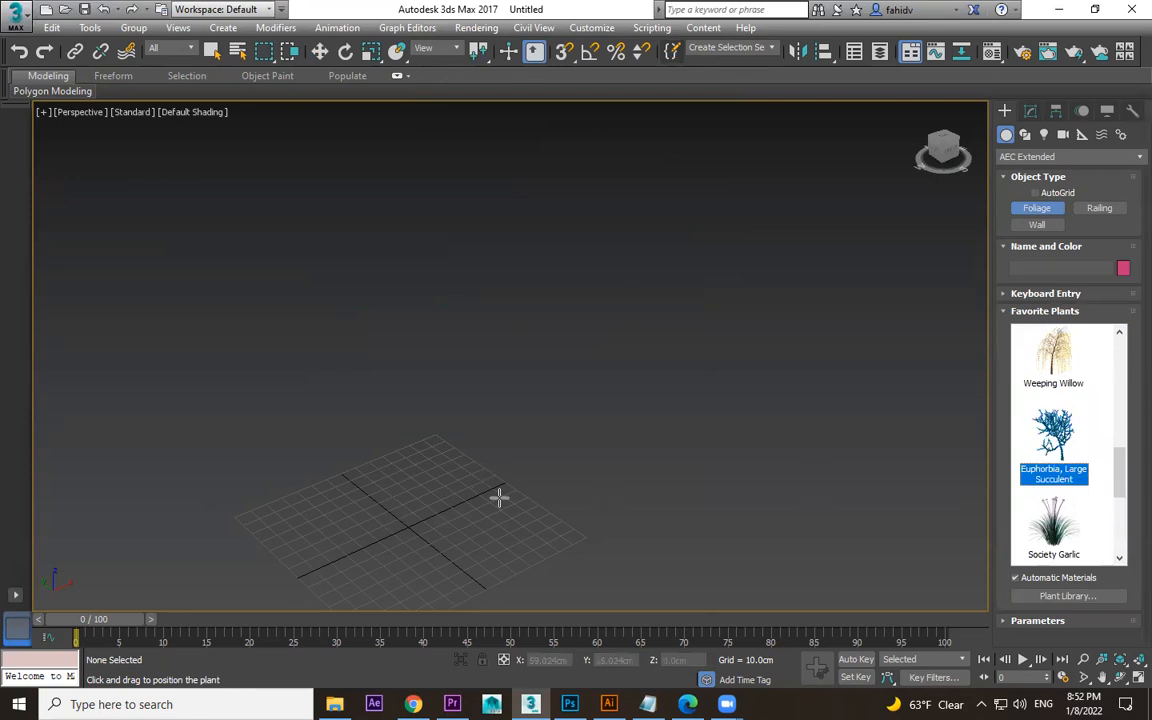
click(550, 480)
- Place a Society Garlic plant on the grid beside the euphorbia and scale it up uniformly to about 420 percent
click(1053, 525)
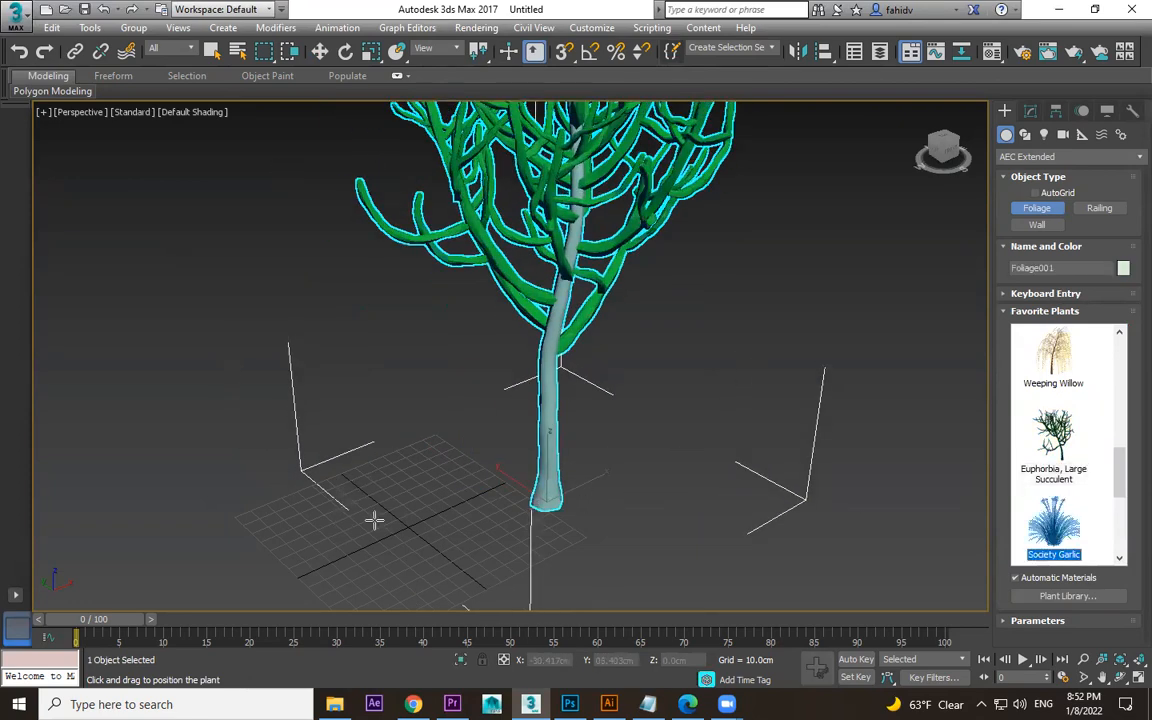
click(388, 478)
key(r)
drag(388, 481, 700, 200)
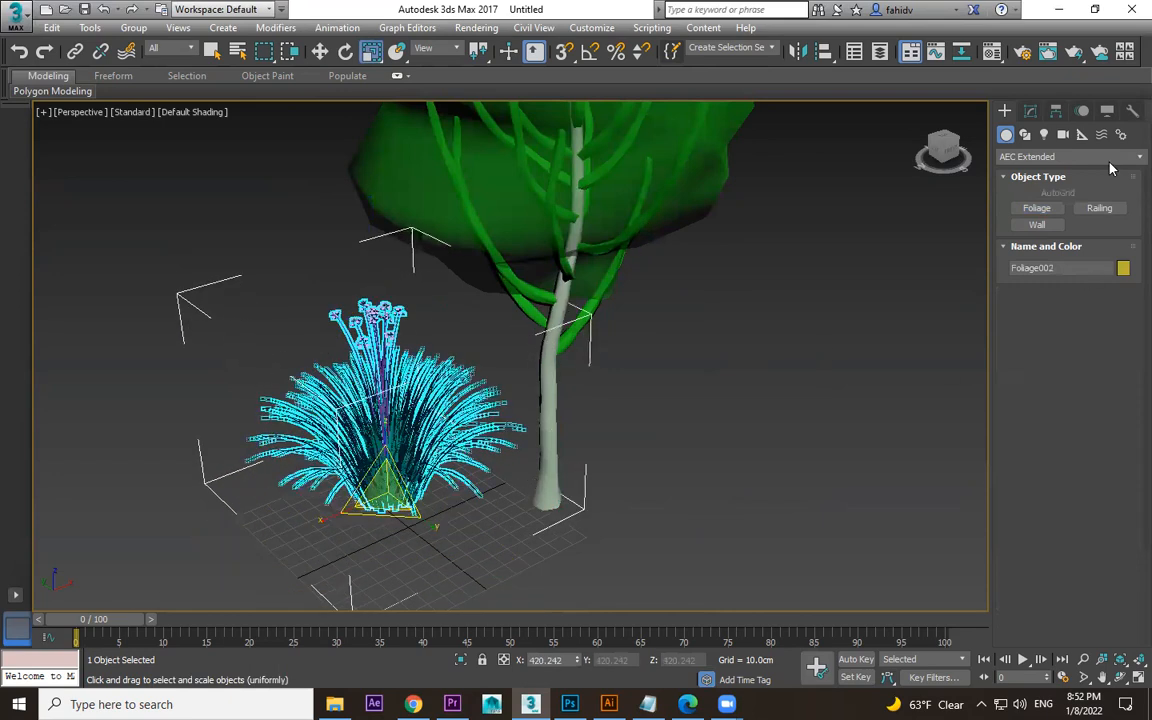
- Place a Generic Oak foliage tree behind the society garlic, beyond the edge of the grid
click(1046, 213)
scroll(1116, 458, down, 4)
drag(1116, 458, 1116, 535)
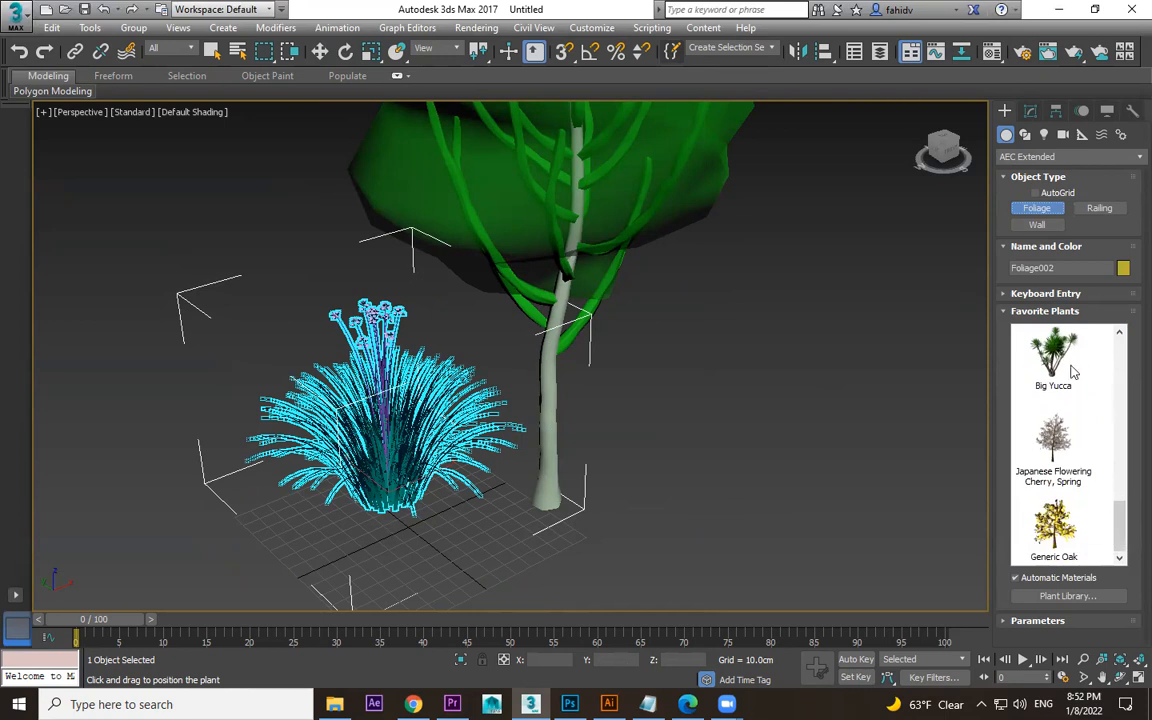
click(1050, 533)
drag(209, 366, 187, 358)
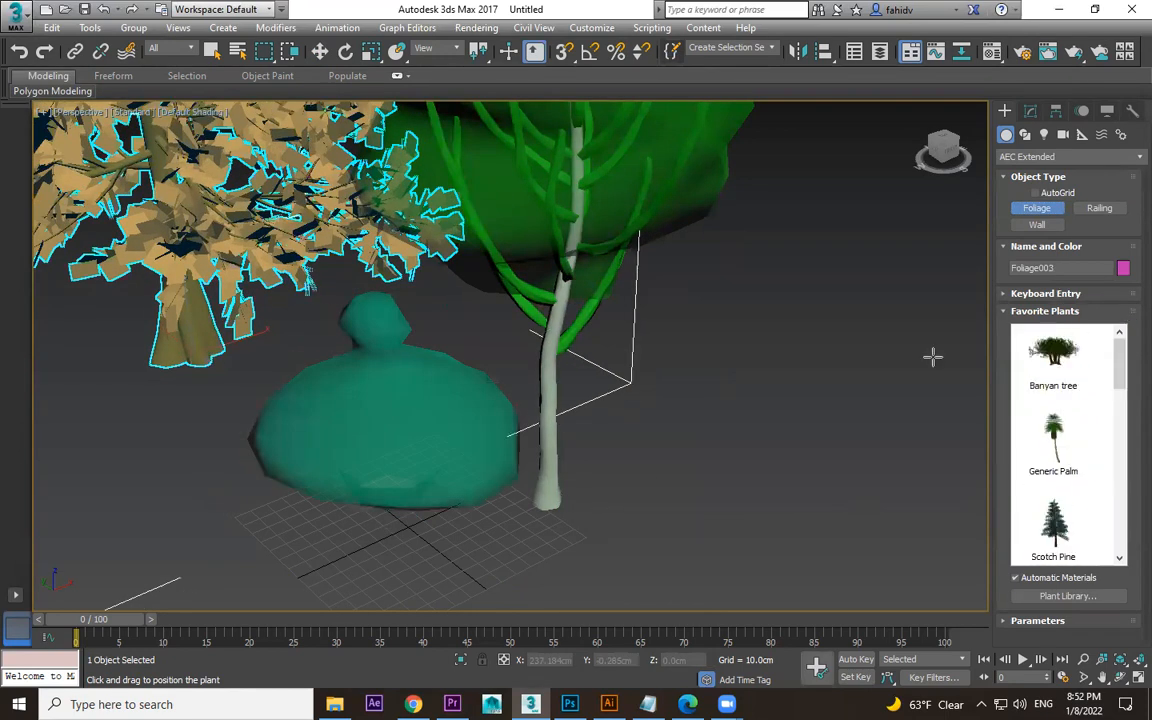
- Open the foliage parameters and set the society garlic's height to 23.94 cm
key(e)
click(1032, 114)
key(w)
scroll(776, 404, down, 4)
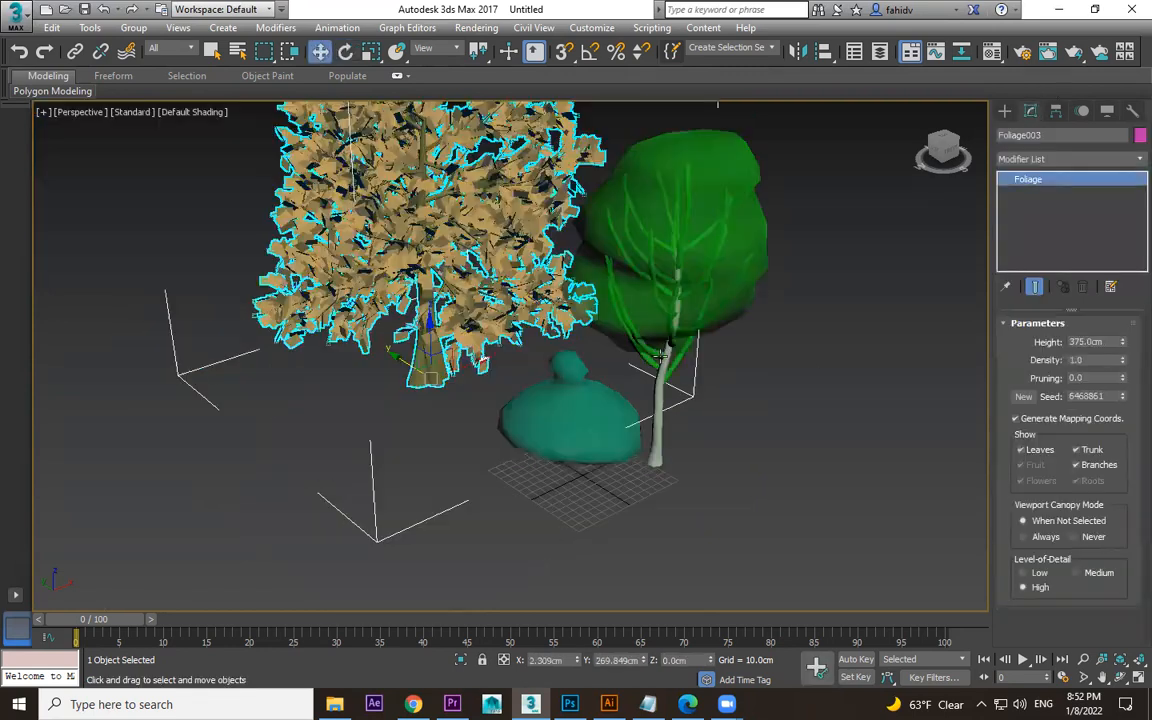
click(585, 404)
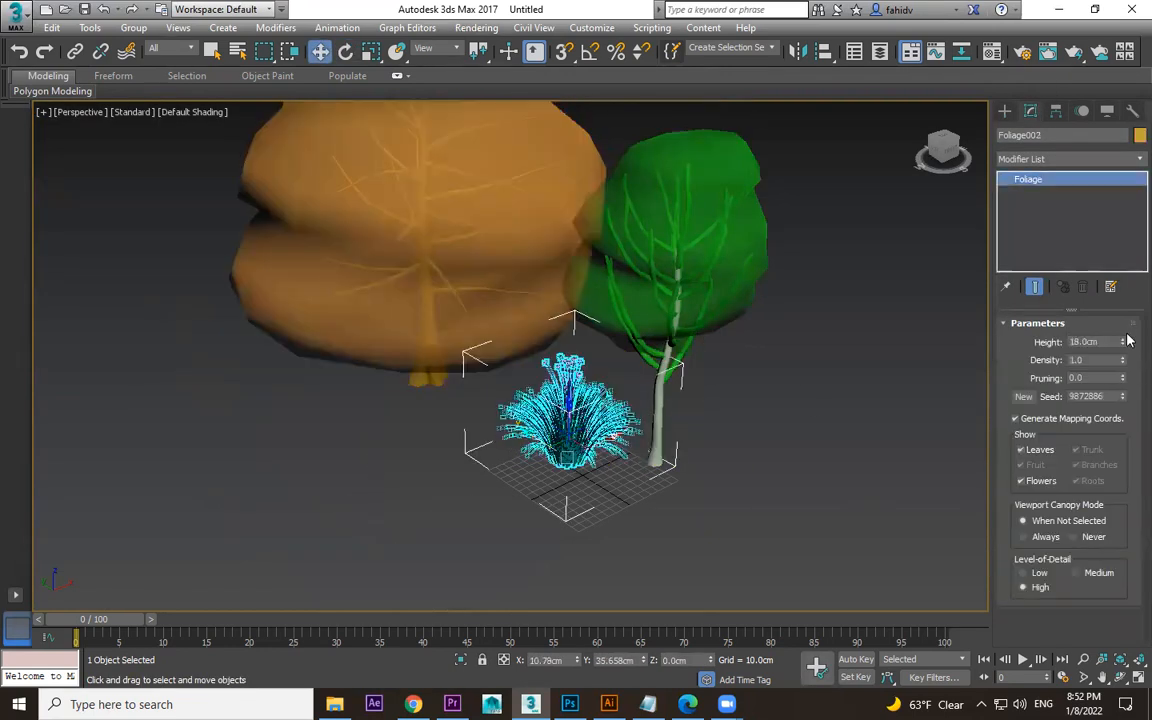
drag(1123, 345, 1133, 303)
- Try other density and pruning values on the society garlic and restore density to 1.0 and pruning to 0.0
drag(1131, 365, 14, 268)
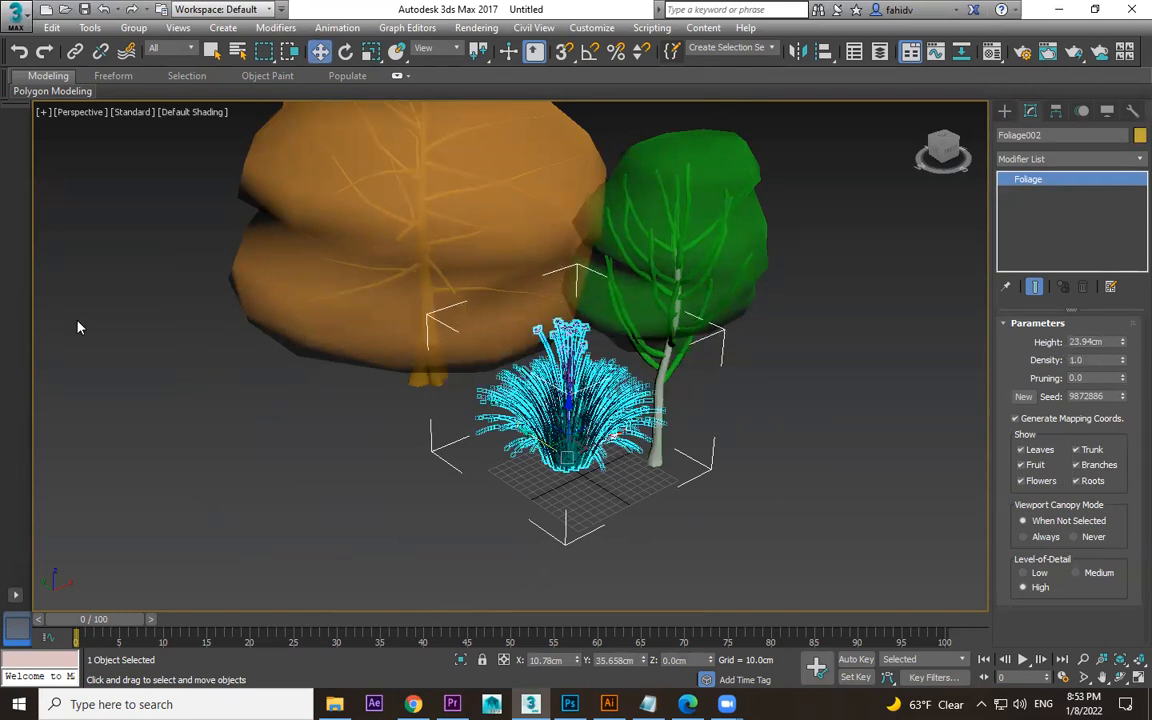
scroll(600, 338, up, 5)
drag(1122, 378, 1131, 325)
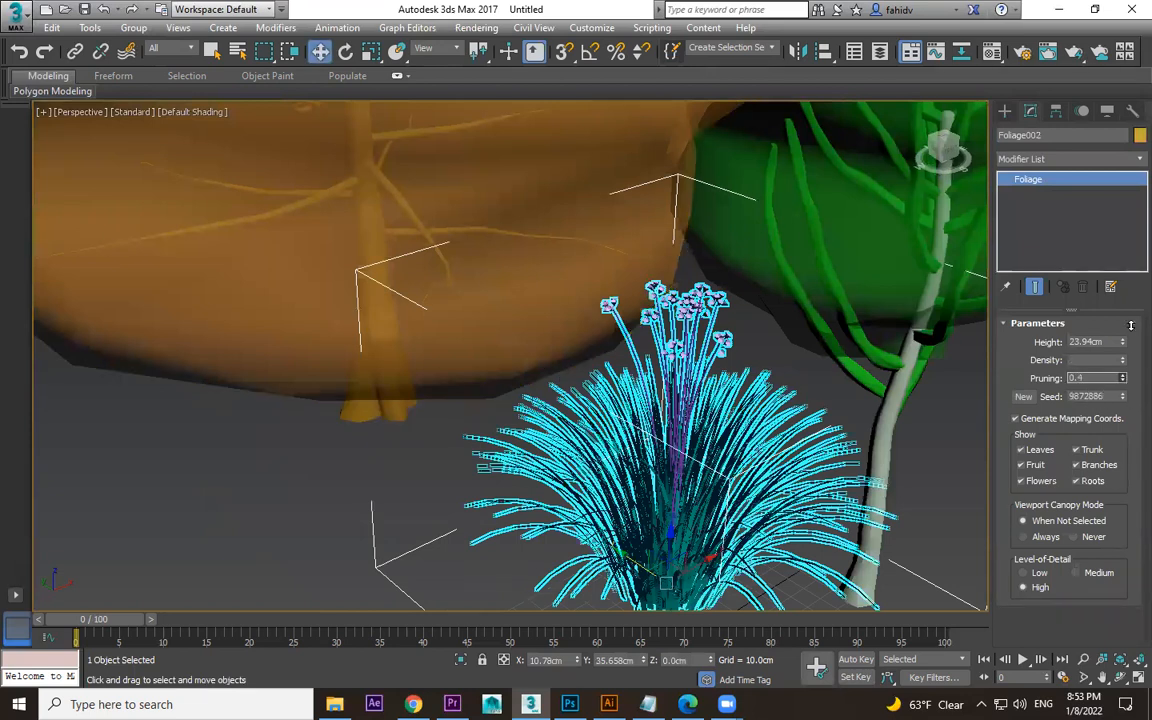
drag(1138, 384, 1136, 402)
- Toggle the society garlic's leaves and fruit display off and back on
click(1021, 450)
click(1021, 450)
click(1021, 465)
click(1038, 466)
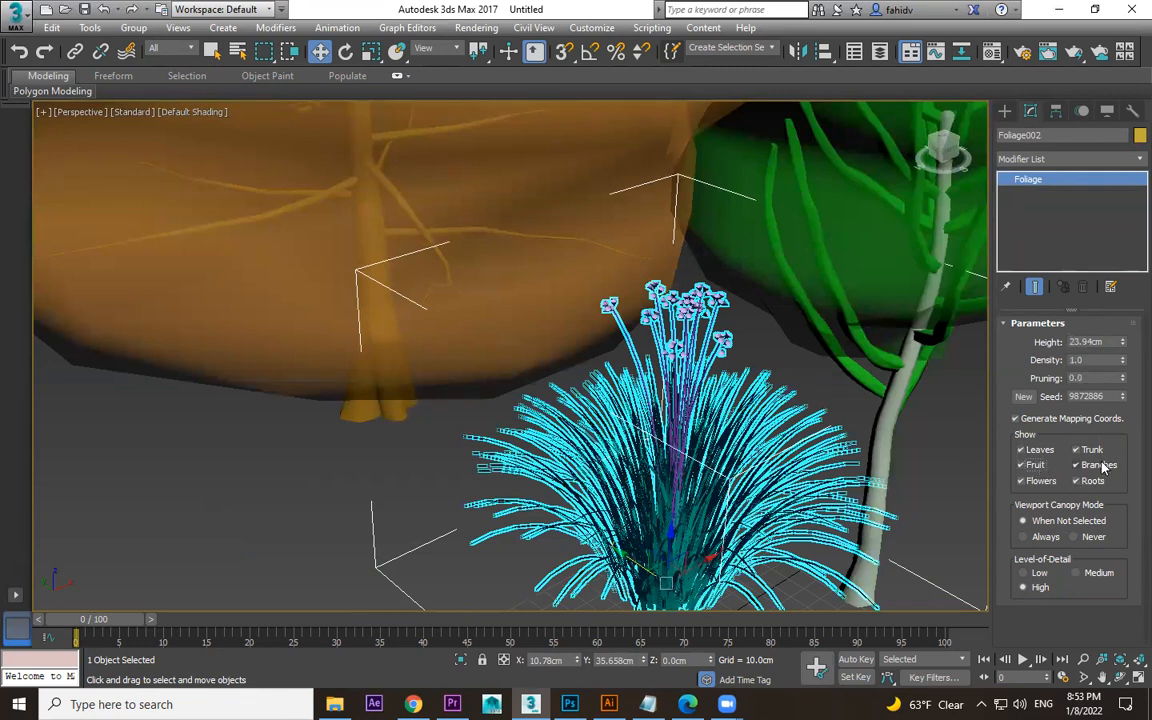
scroll(775, 435, down, 5)
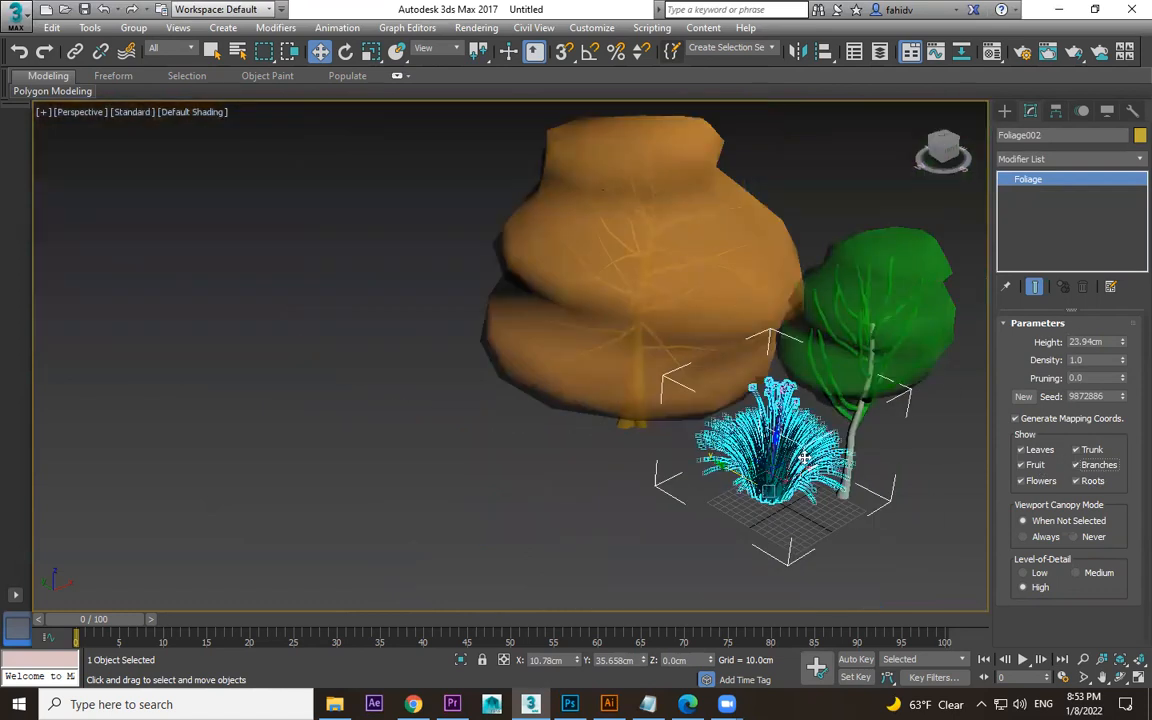
scroll(777, 440, up, 5)
scroll(773, 422, down, 3)
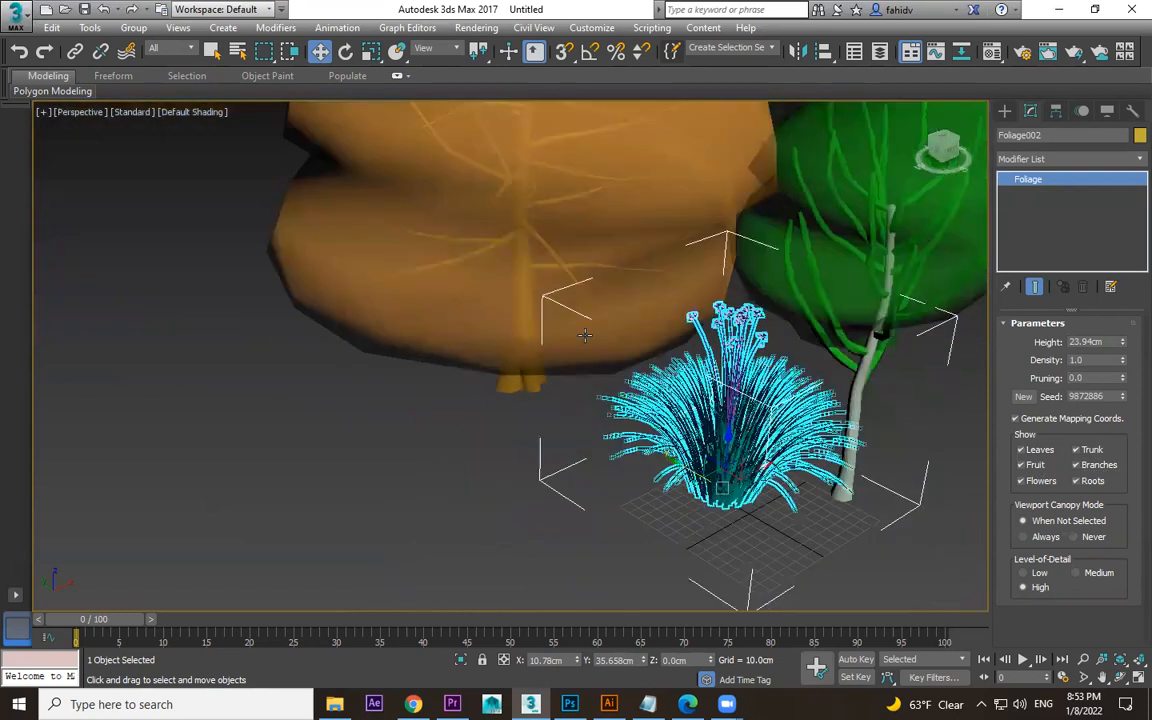
- Select the oak and toggle its leaves off and back on, trying the branches option as well
click(541, 275)
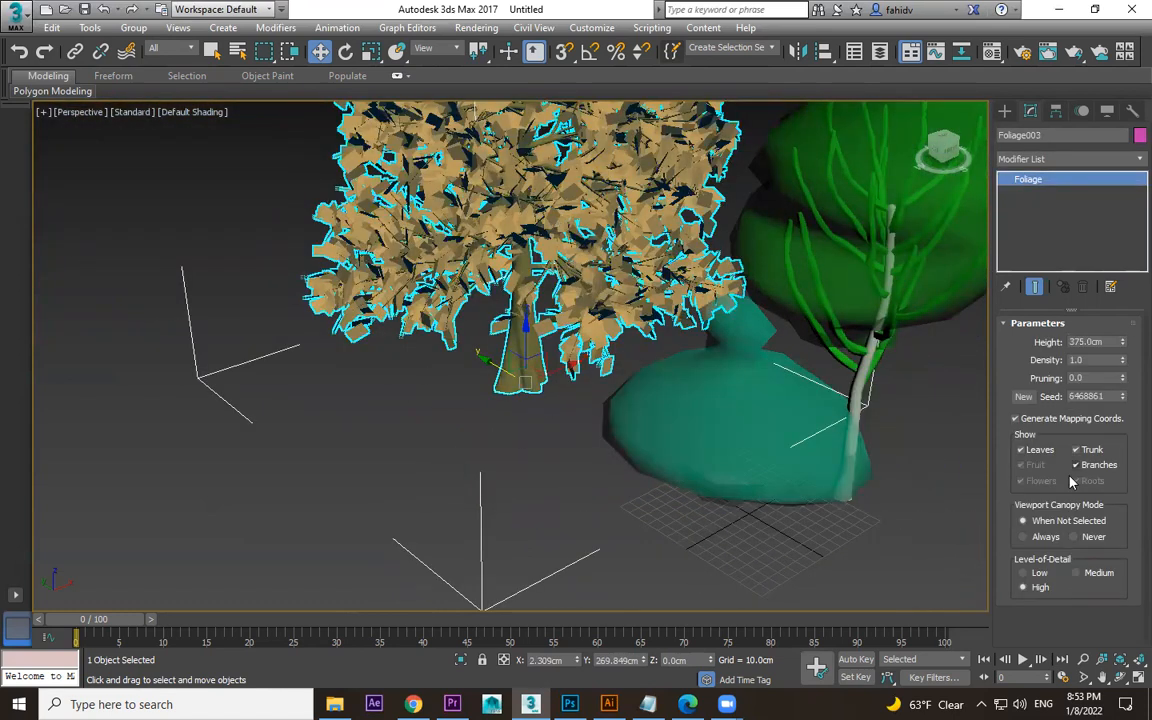
click(1020, 450)
click(1020, 450)
click(1077, 465)
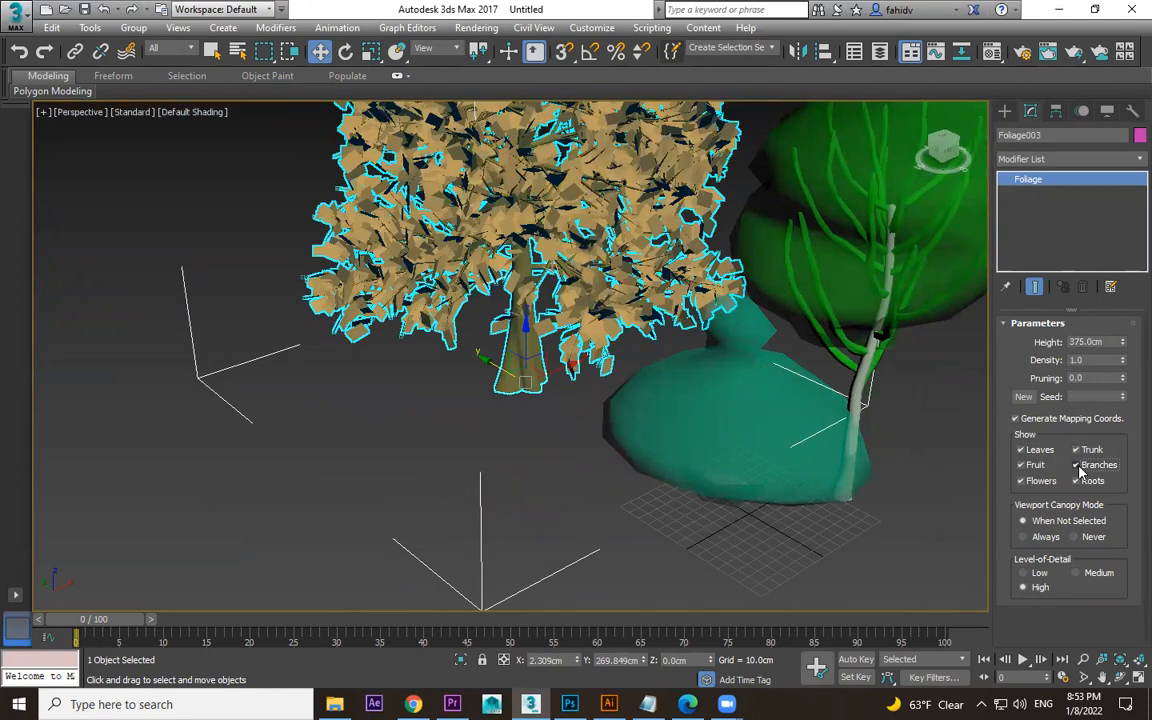
- Reselect the society garlic and toggle its leaves and flowers off and back on, trying the fruit option too
click(686, 403)
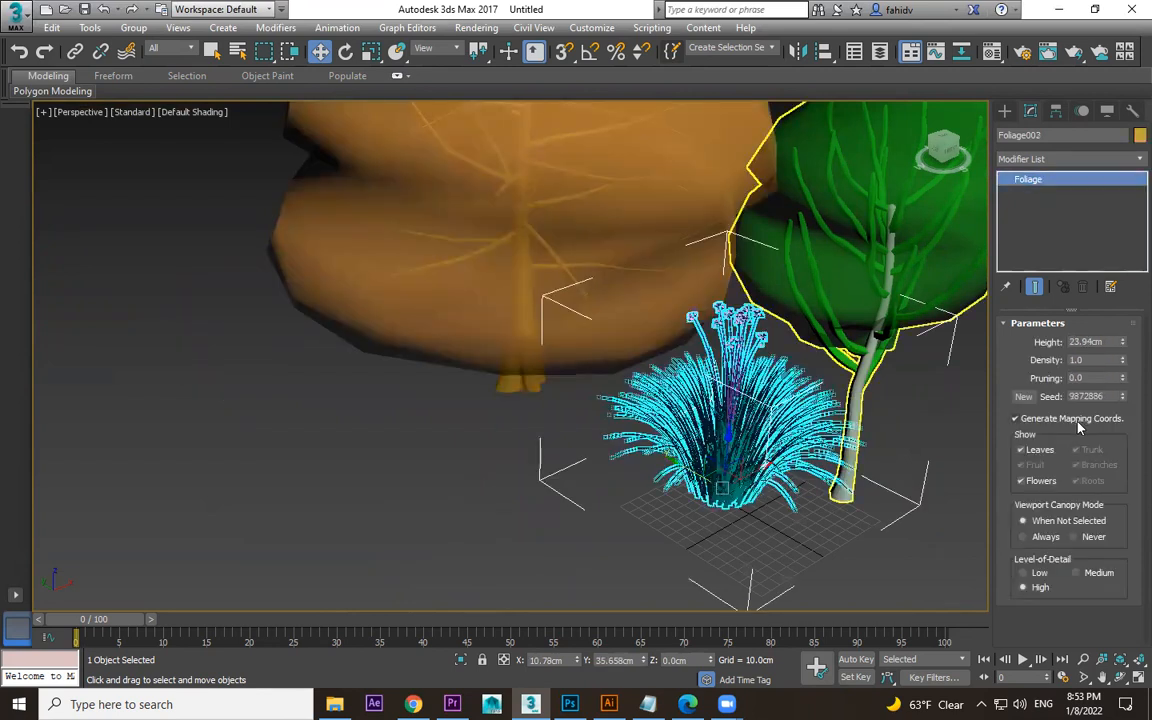
click(1040, 450)
click(1040, 450)
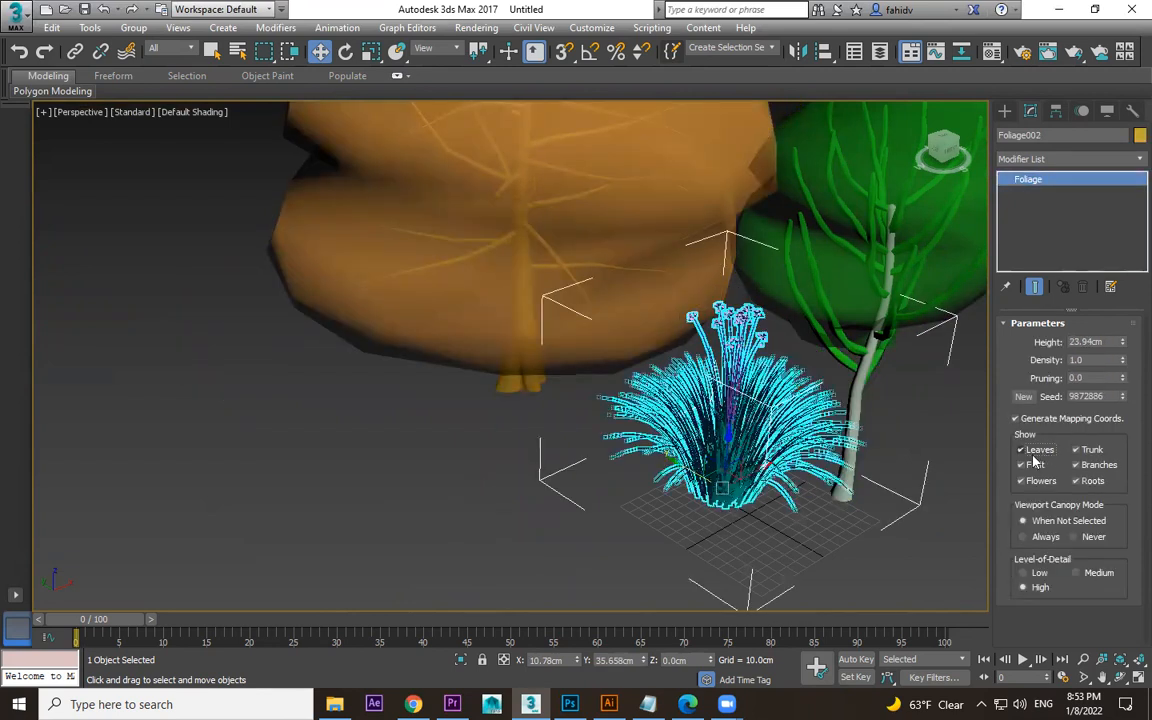
click(1021, 465)
click(1021, 481)
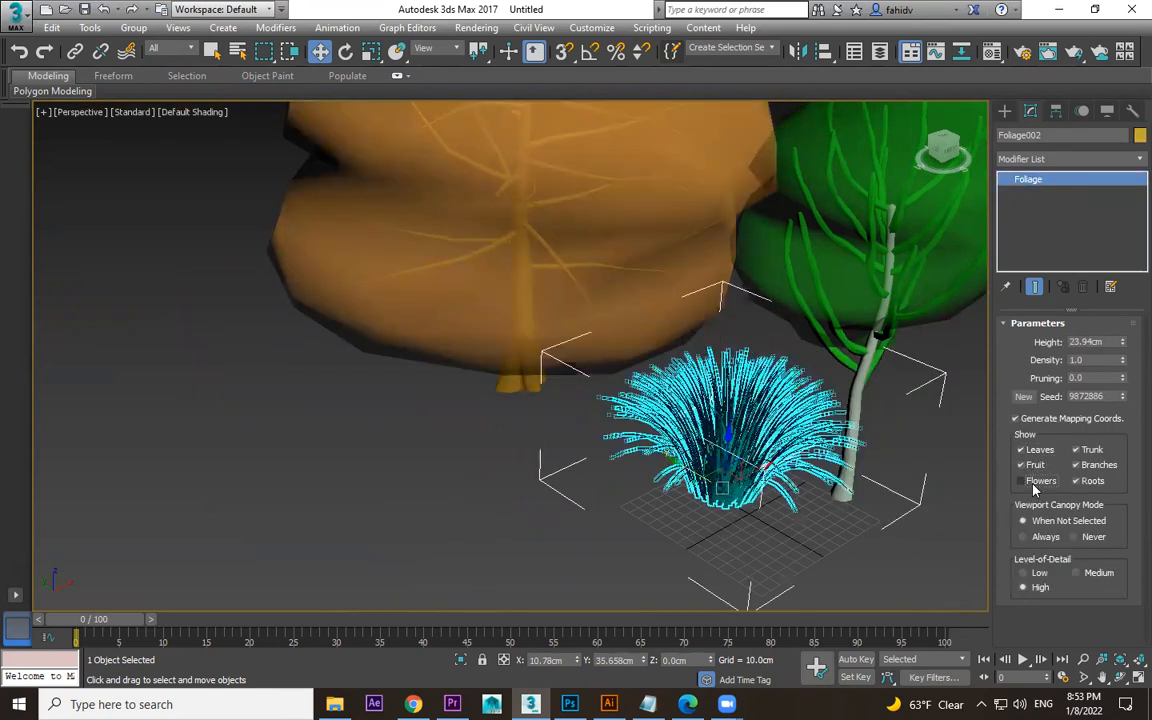
click(1035, 482)
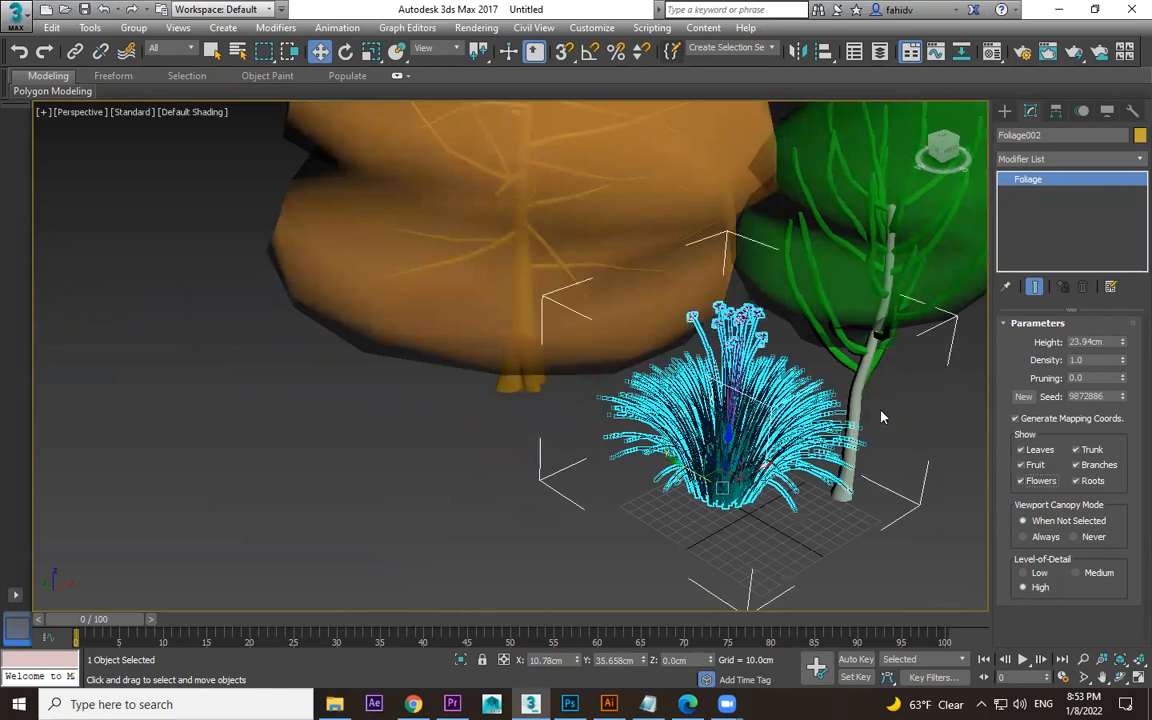
- Render all three plants from the perspective view, continuing without the missing map files, and close the rendered frame
middle_drag(740, 385, 728, 414)
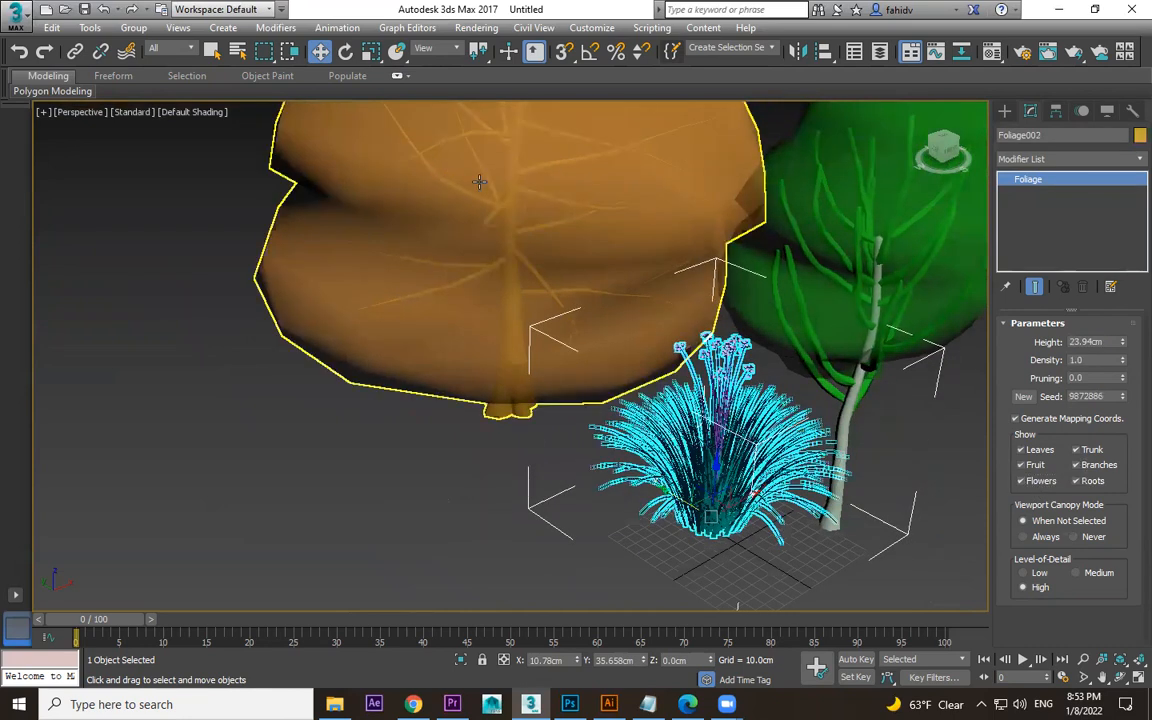
scroll(830, 390, down, 5)
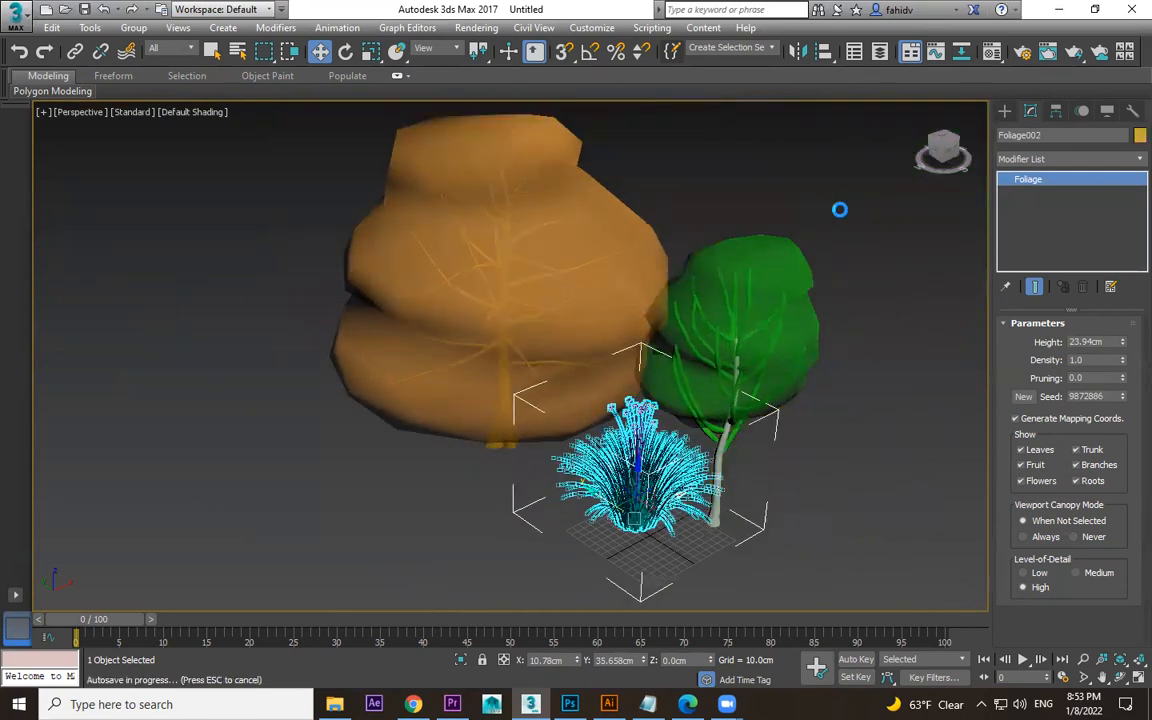
key(shift+q)
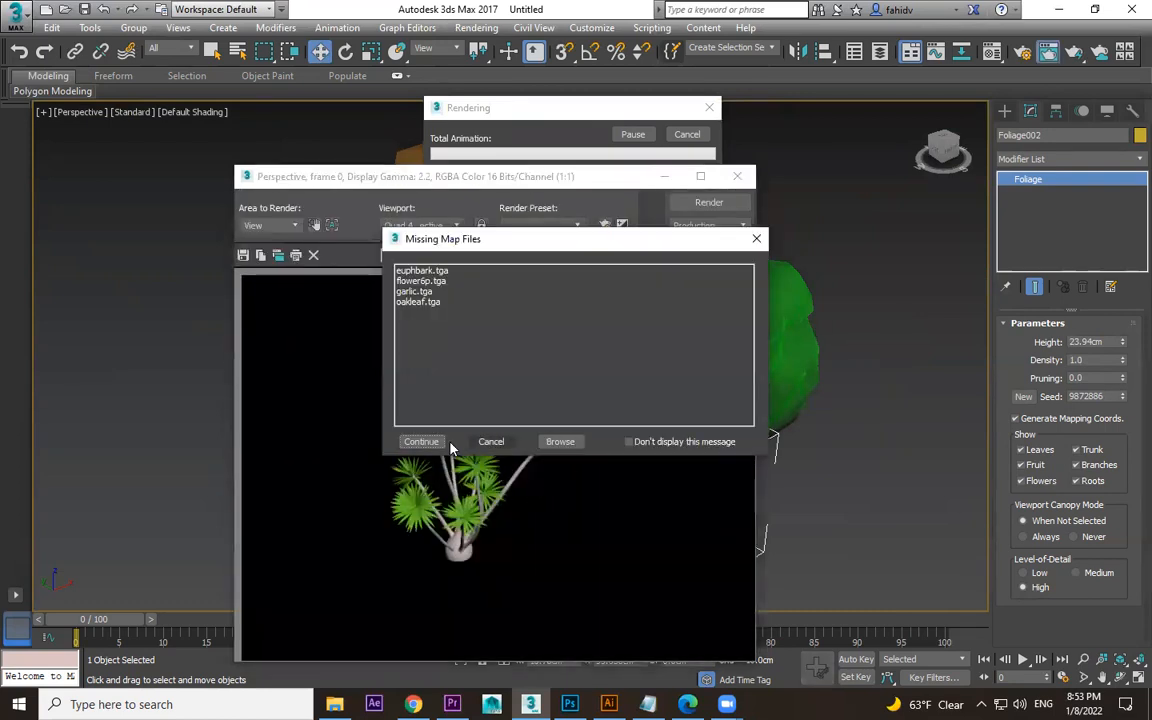
click(450, 443)
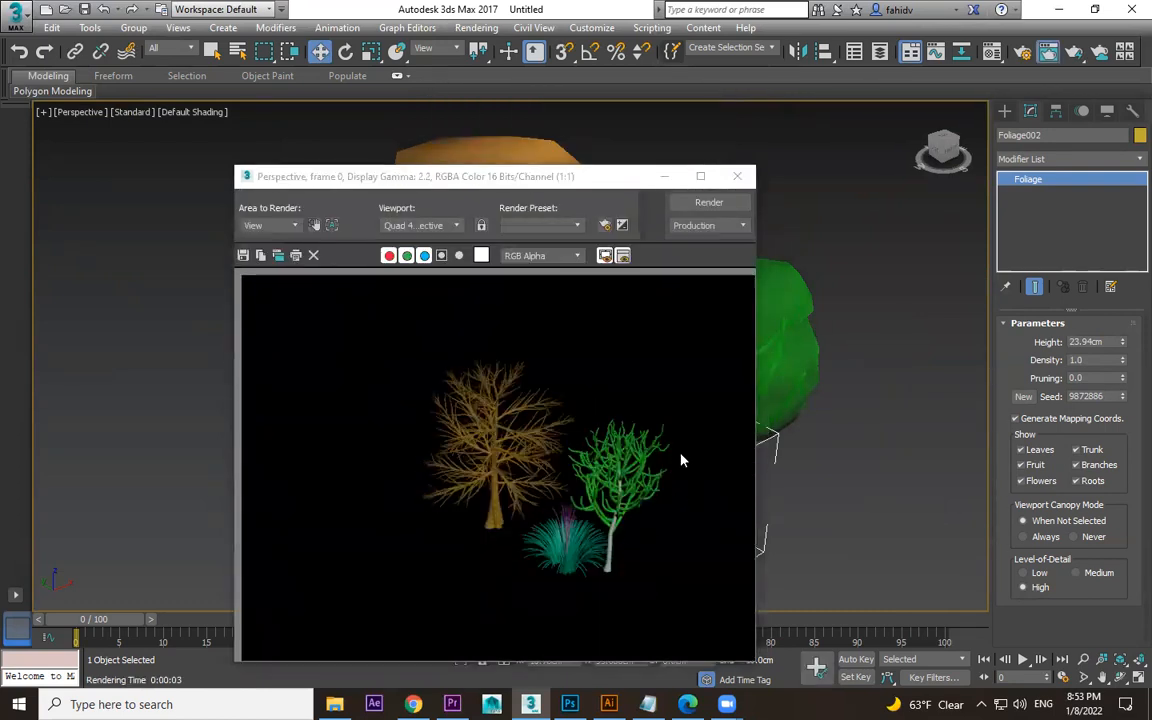
click(739, 177)
- Delete all three foliage plants and return to the AEC Extended creation tools
key(ctrl+a)
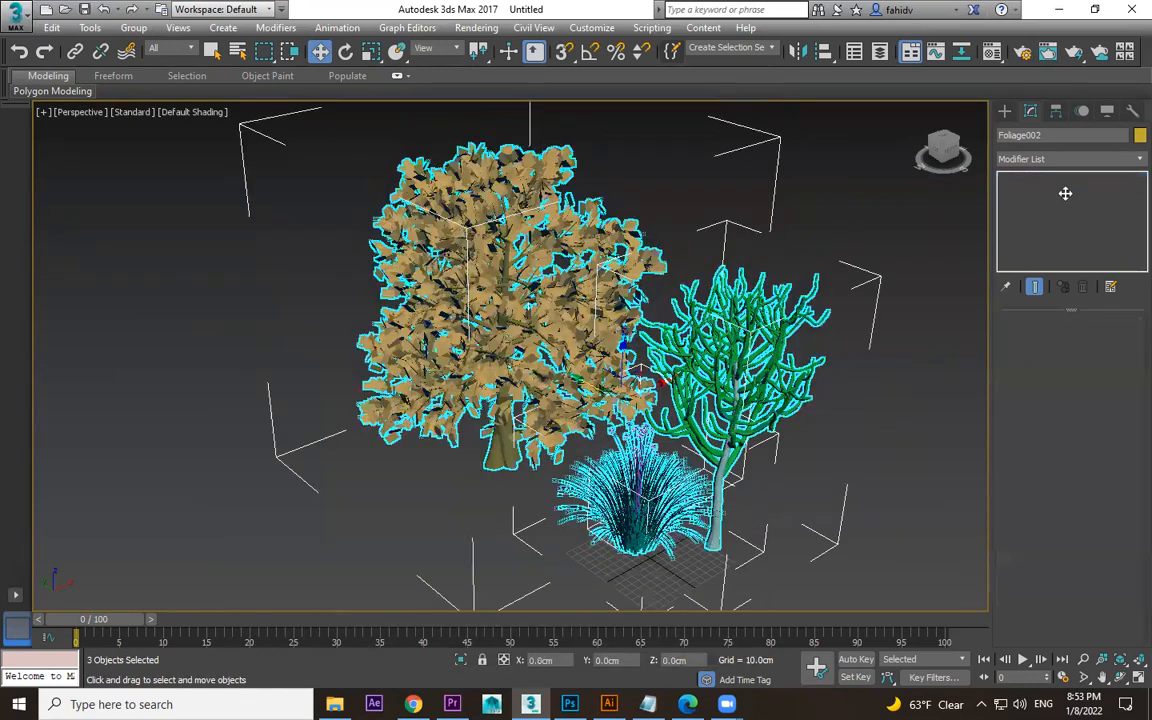
key(Delete)
click(1005, 111)
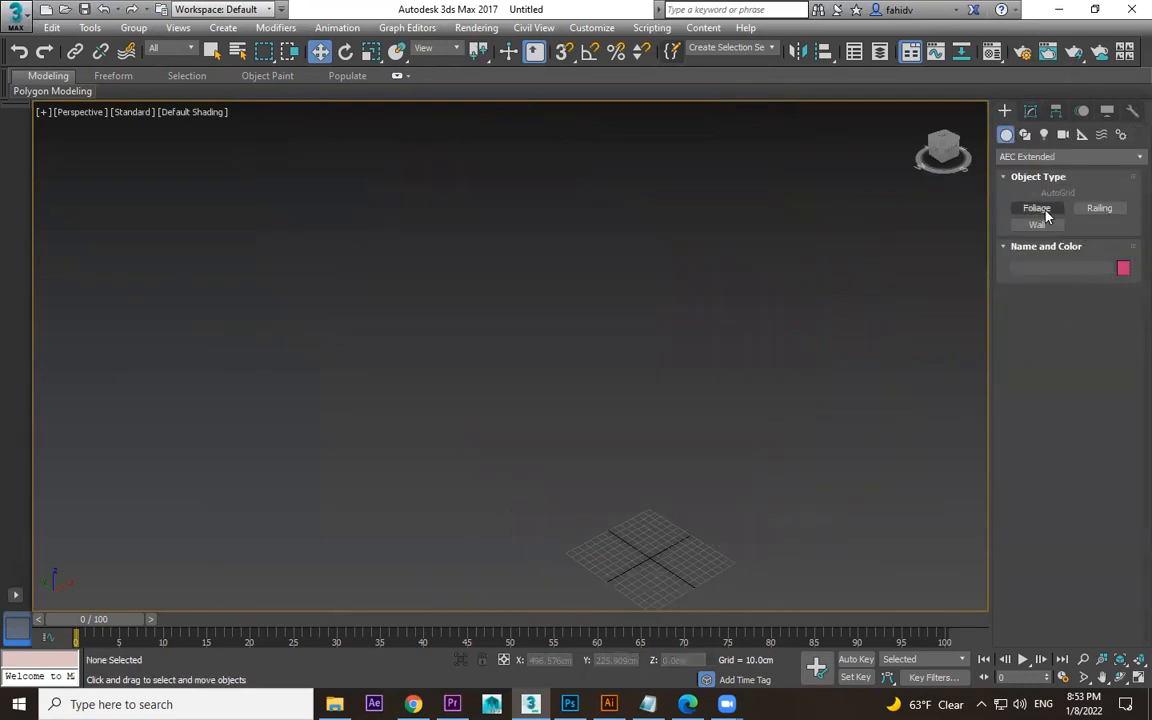
- Draw one straight wall segment across the grid, 20 cm wide and 300 cm high, and end wall creation
click(1043, 228)
mouse_move(604, 468)
middle_down()
mouse_move(666, 291)
mouse_move(651, 317)
middle_up()
click(770, 361)
click(533, 460)
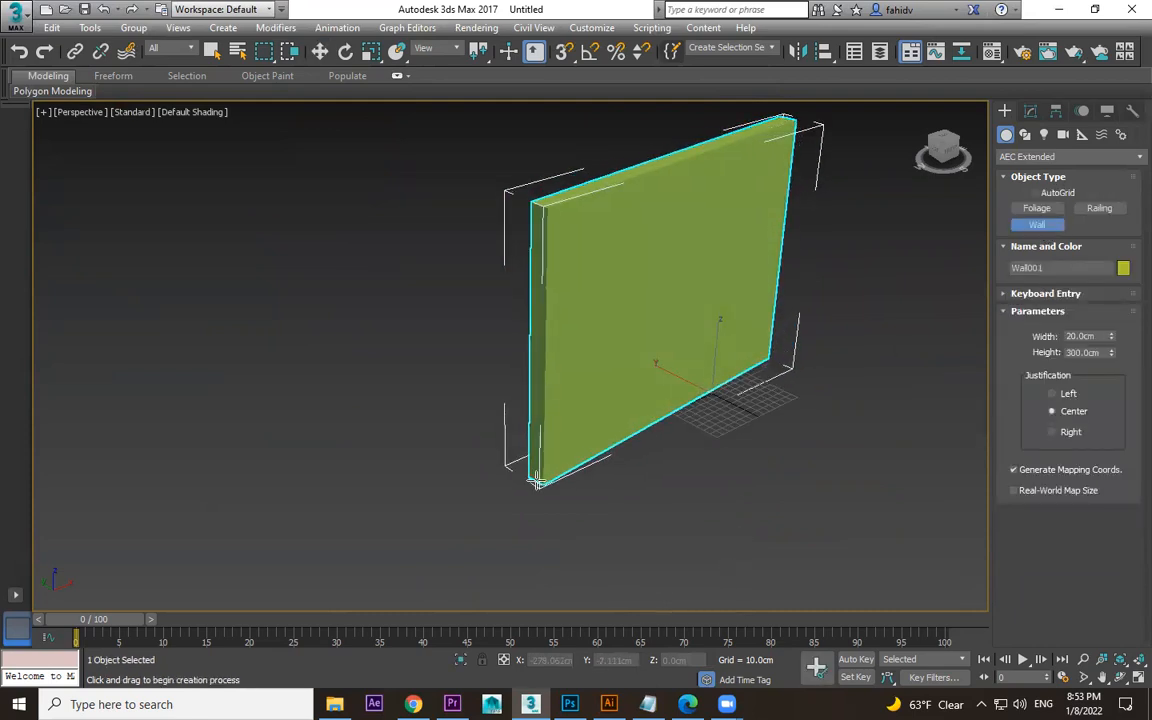
key(w)
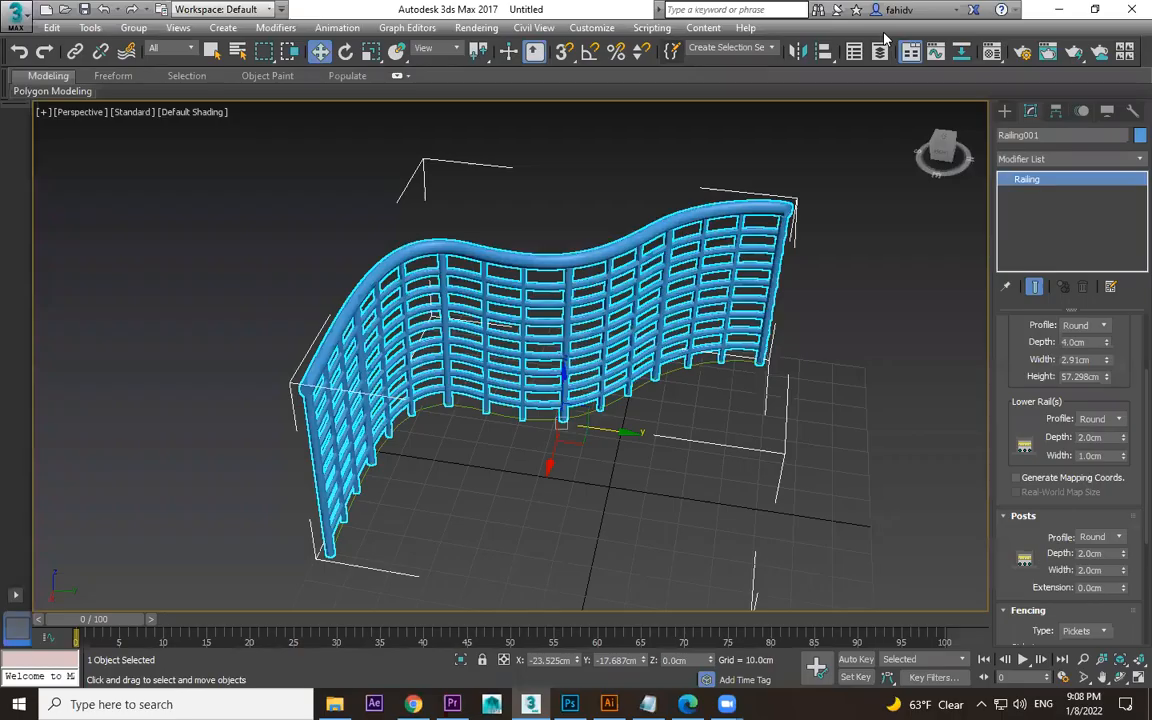
- Switch the curved railing's lower rail profile to none and back to Round
scroll(1008, 420, up, 3)
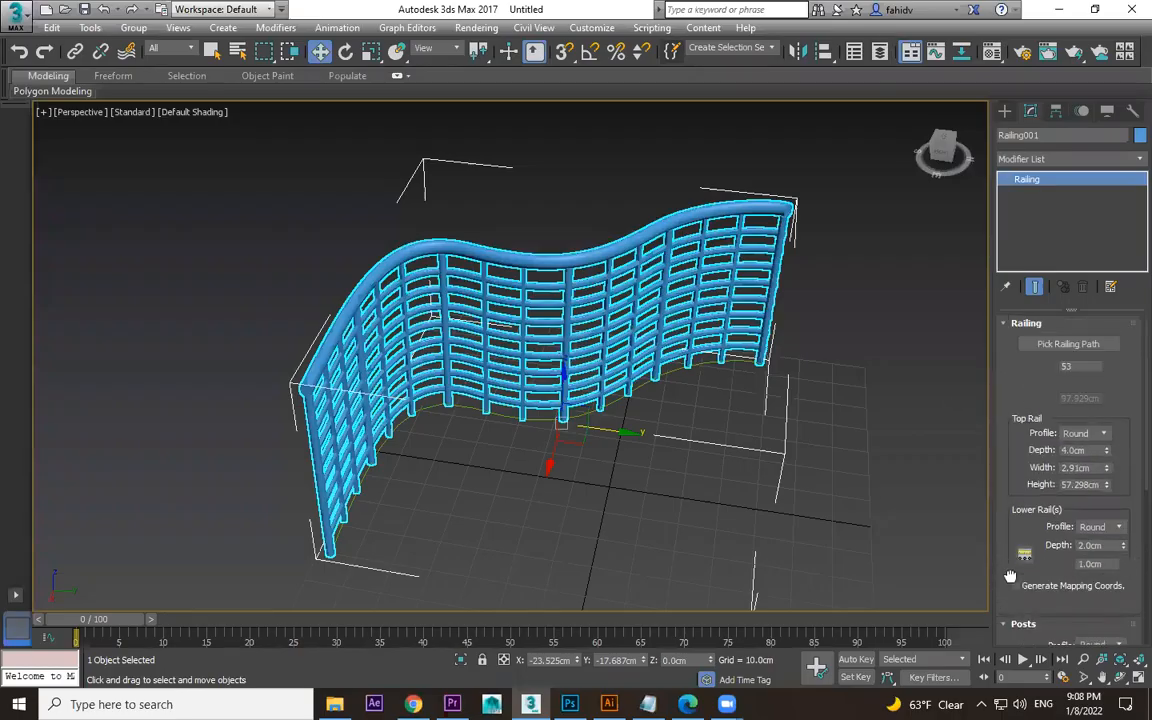
scroll(1008, 420, down, 4)
drag(1009, 355, 1010, 470)
click(1103, 489)
click(1095, 498)
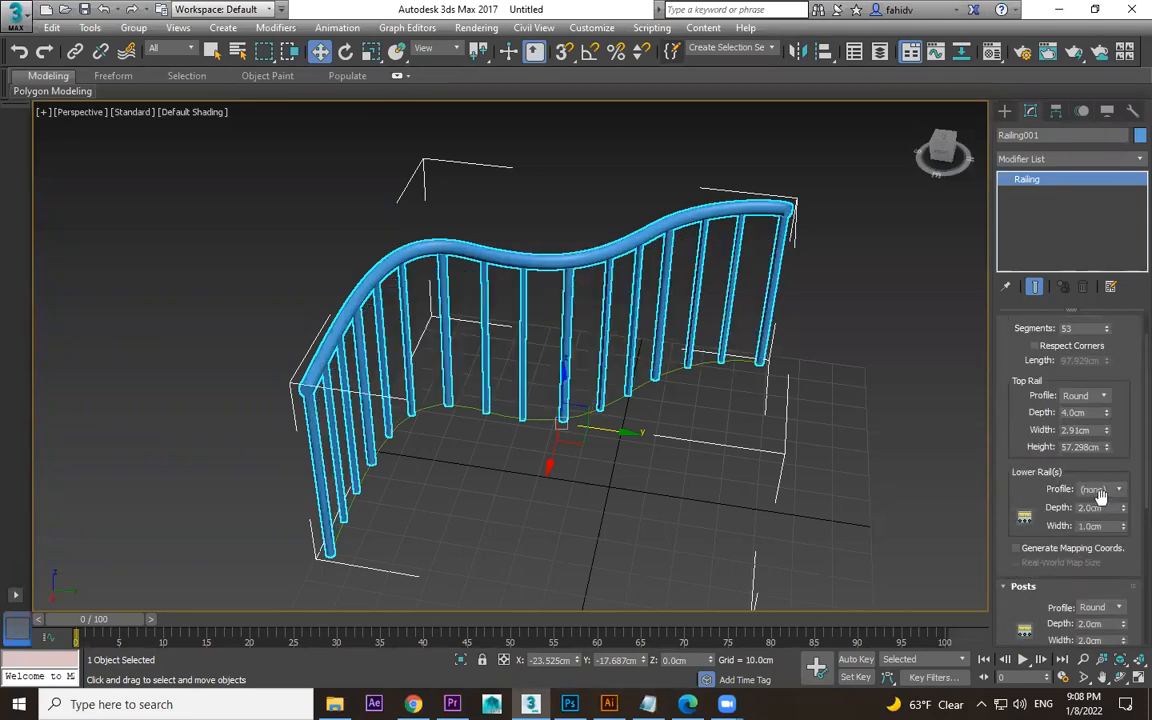
click(1100, 489)
click(1092, 514)
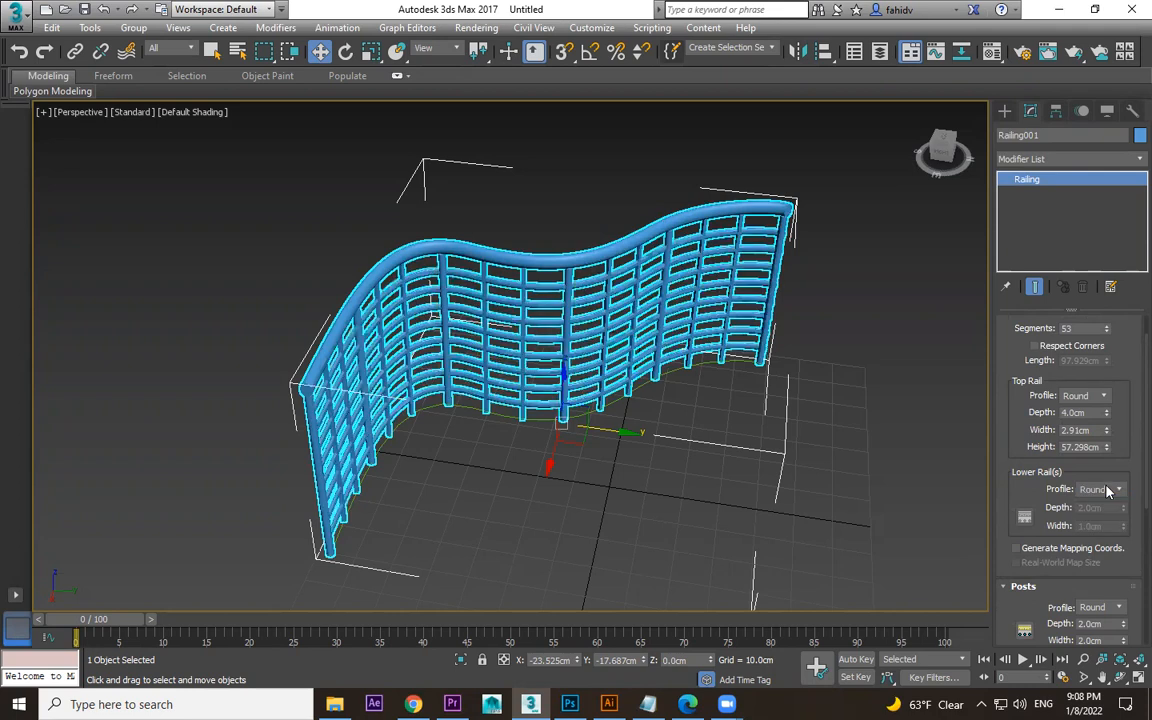
- Set the railing's lower rail profile to Square with a depth of 3.18 cm and inspect the rails up close
click(1100, 489)
click(1104, 525)
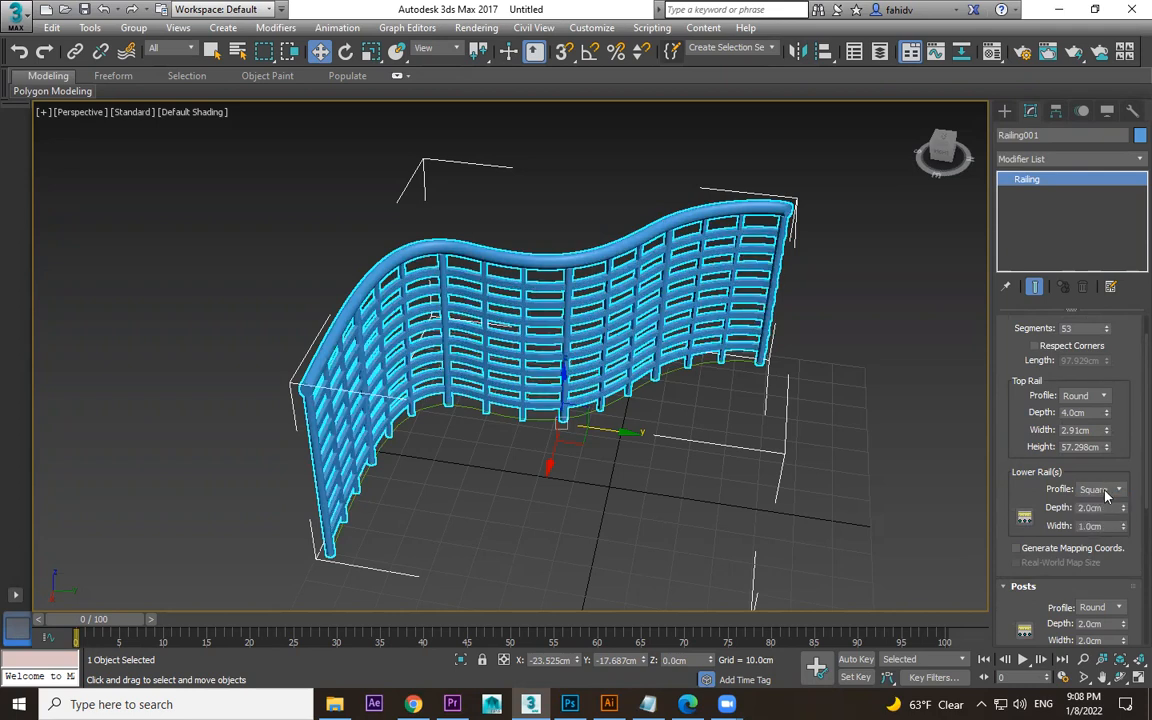
click(1105, 491)
click(1105, 491)
drag(1122, 513, 995, 467)
alt+middle_drag(900, 410, 735, 388)
alt+middle_drag(755, 441, 738, 412)
scroll(750, 430, up, 4)
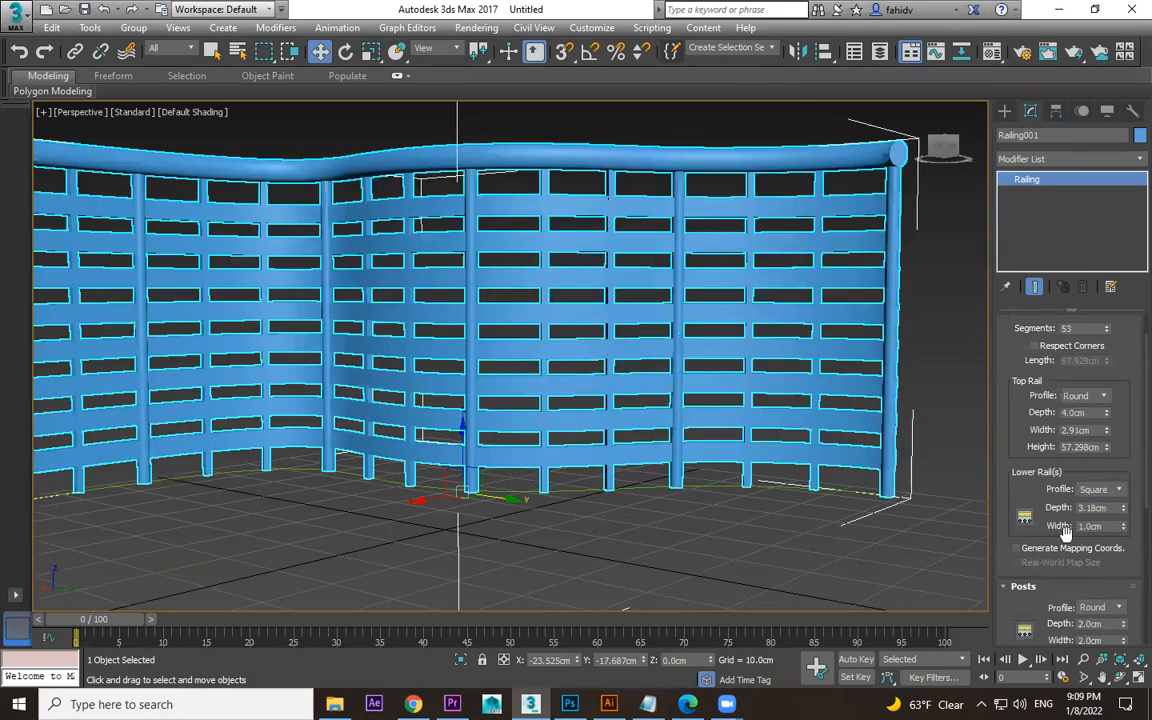
- Keep the railing's fencing as square pickets and set their depth to 2.1 cm and width to 3.54 cm
scroll(1018, 489, down, 3)
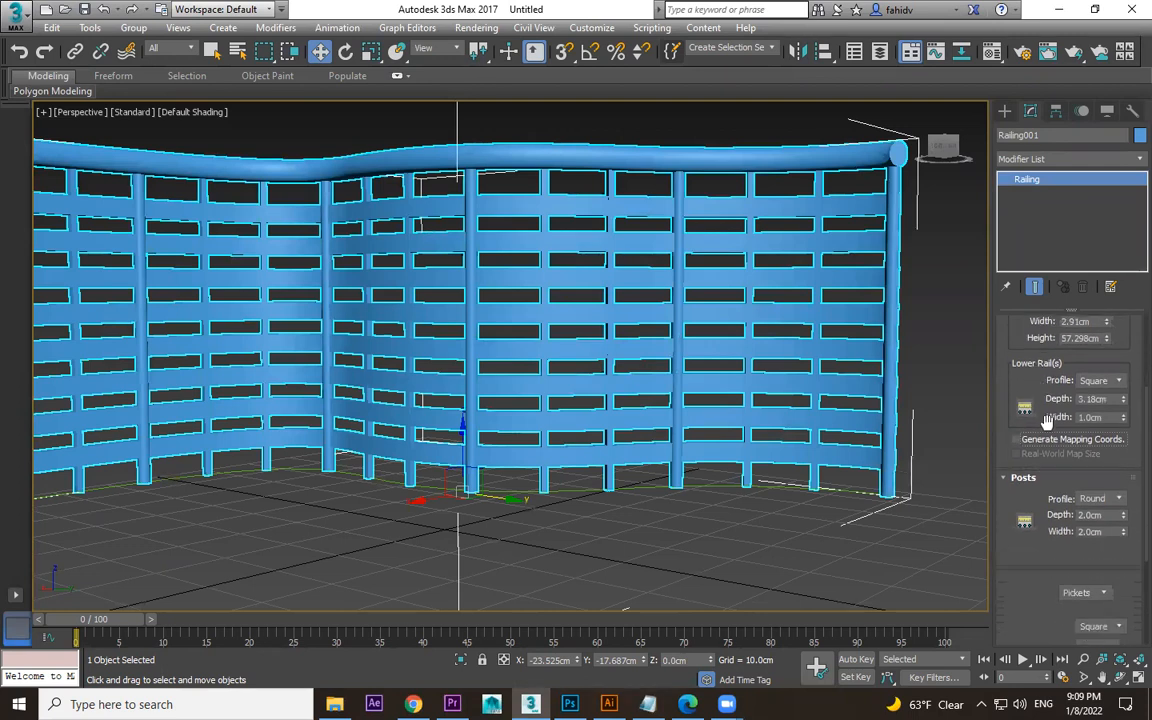
click(1107, 504)
click(1107, 504)
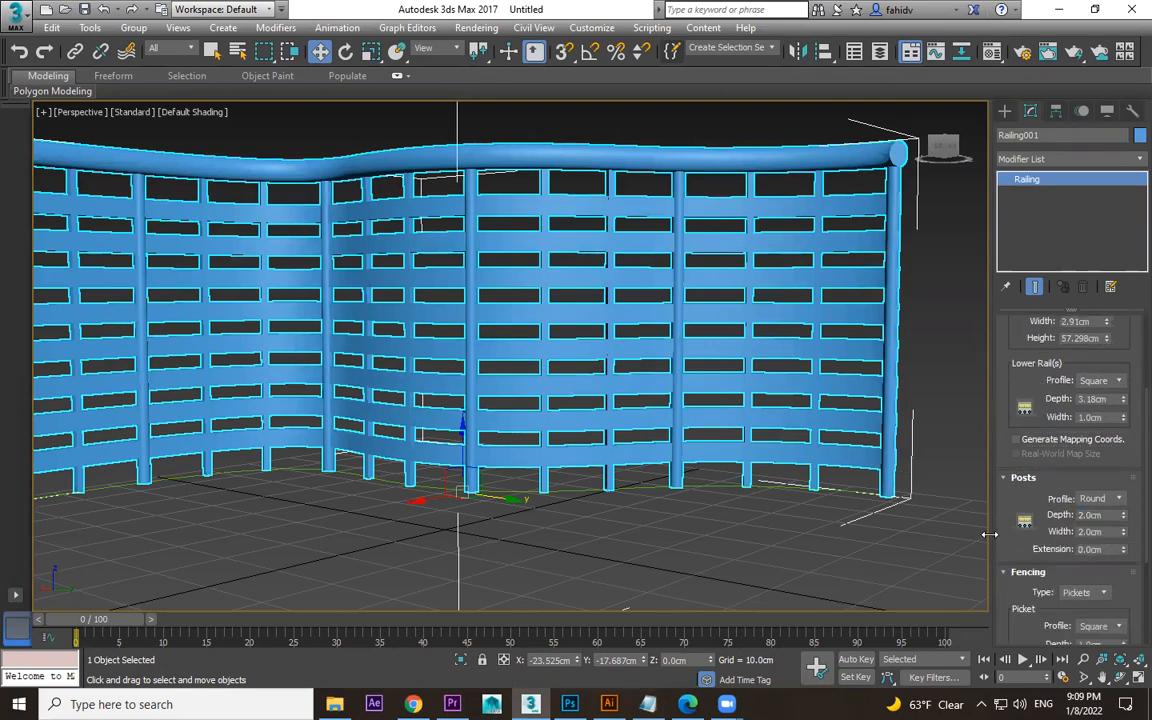
scroll(1016, 520, down, 1)
click(1103, 556)
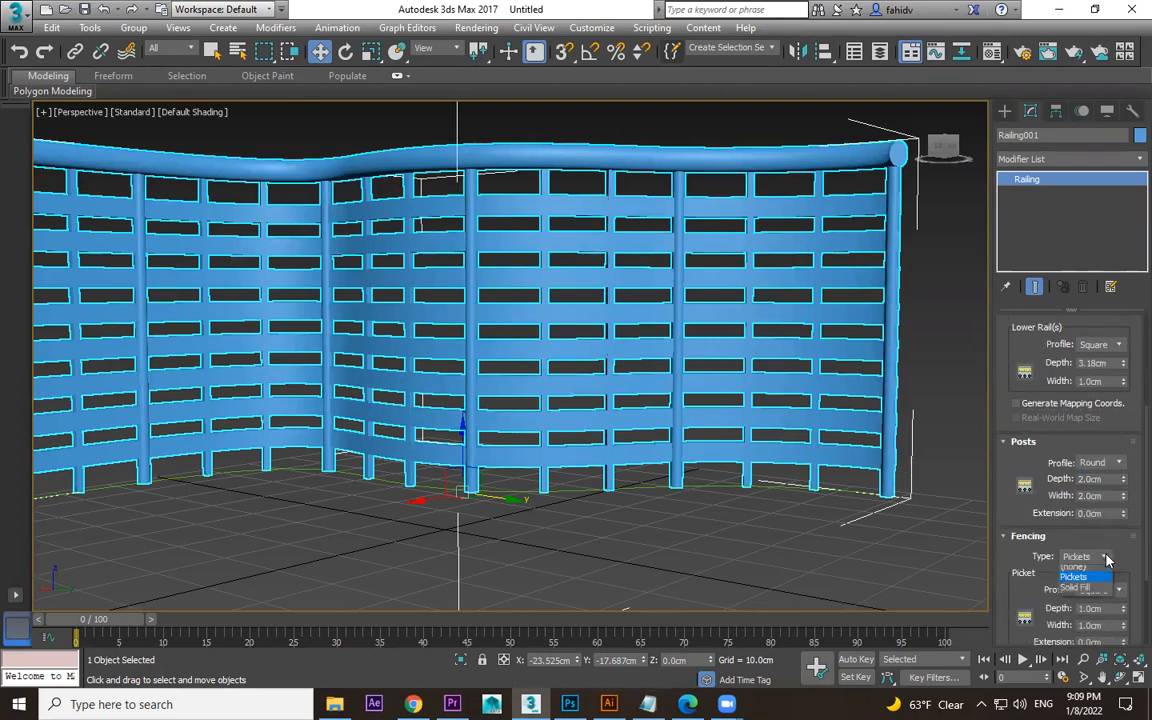
click(1110, 557)
click(1075, 581)
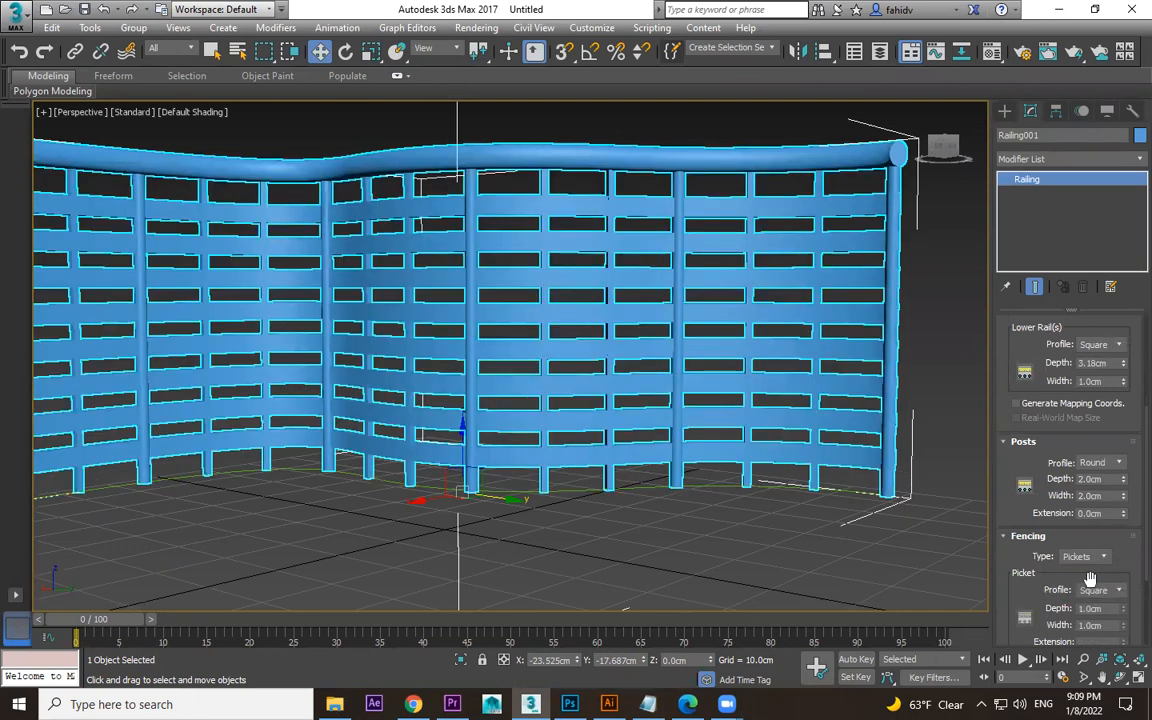
drag(1012, 585, 1133, 420)
drag(1126, 527, 1130, 330)
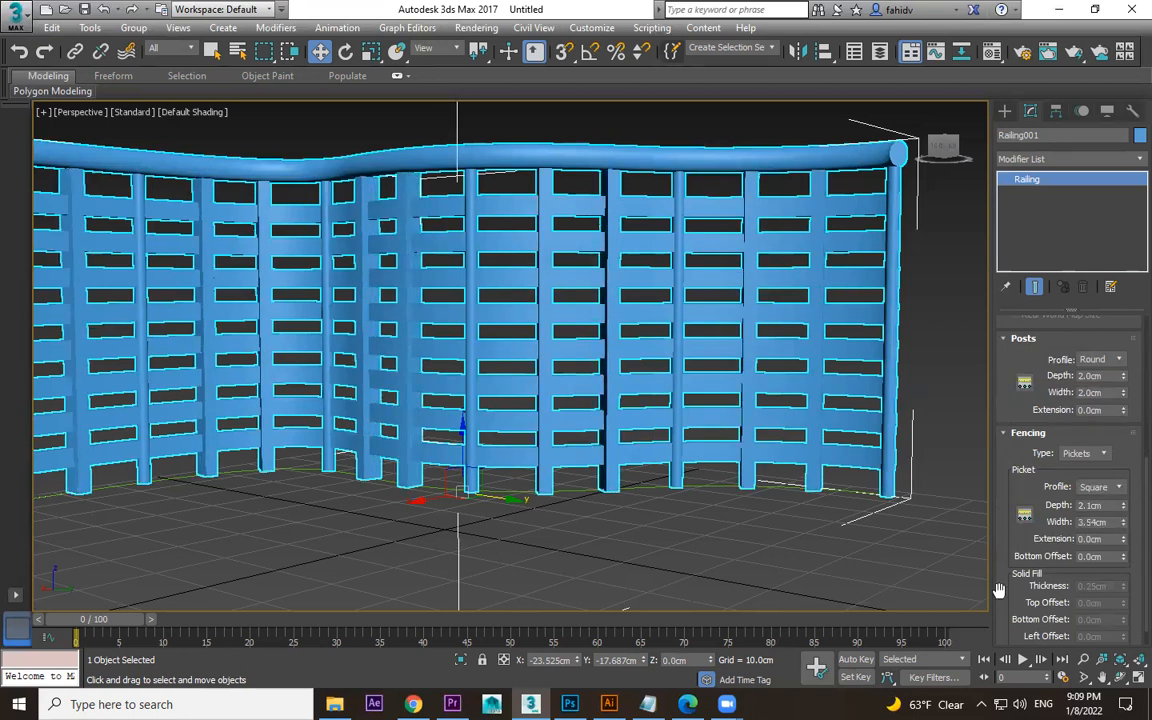
- Change the railing's fencing to Solid Fill, try a thickness of 0 cm with a 4.15 cm top offset, and inspect the filled panels
drag(1015, 600, 1012, 492)
click(1093, 427)
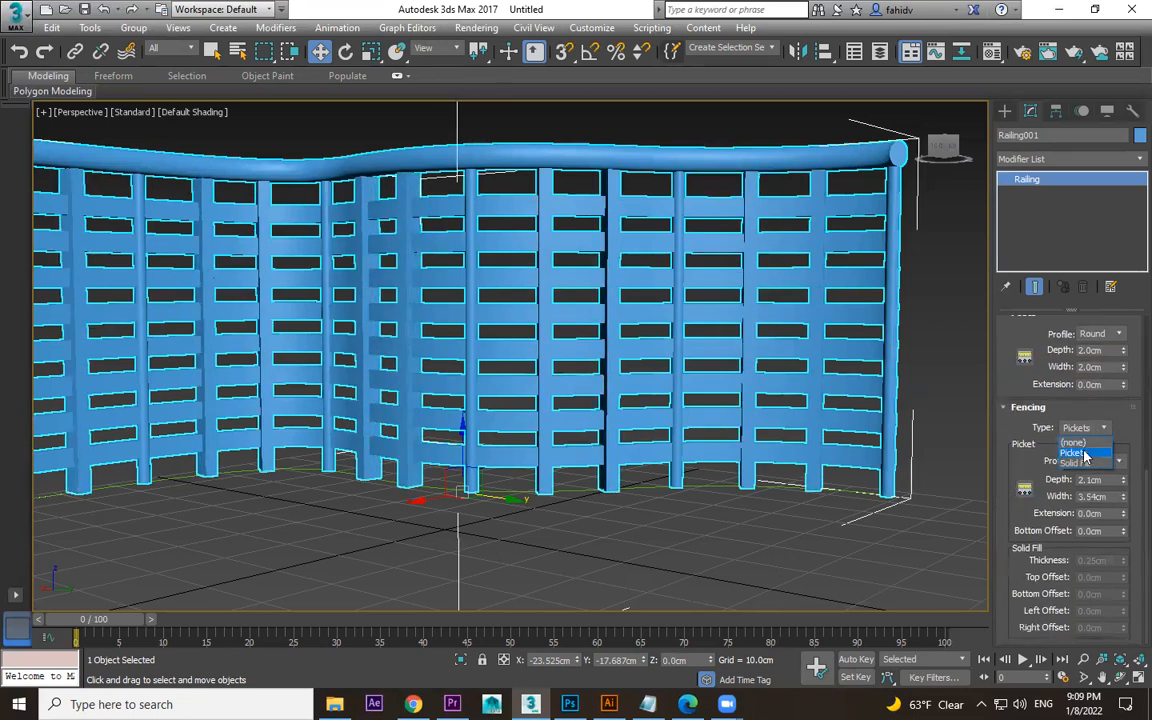
click(1080, 462)
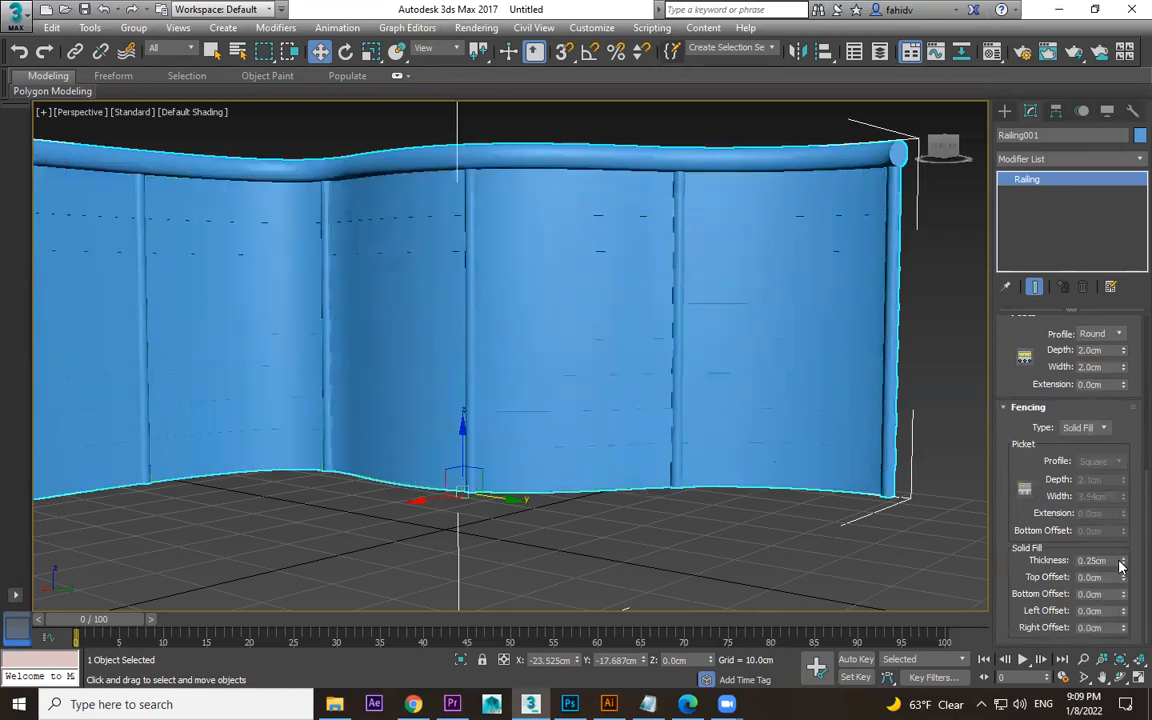
mouse_move(1123, 559)
mouse_down()
mouse_move(1122, 638)
mouse_move(1122, 515)
mouse_move(1120, 584)
mouse_up()
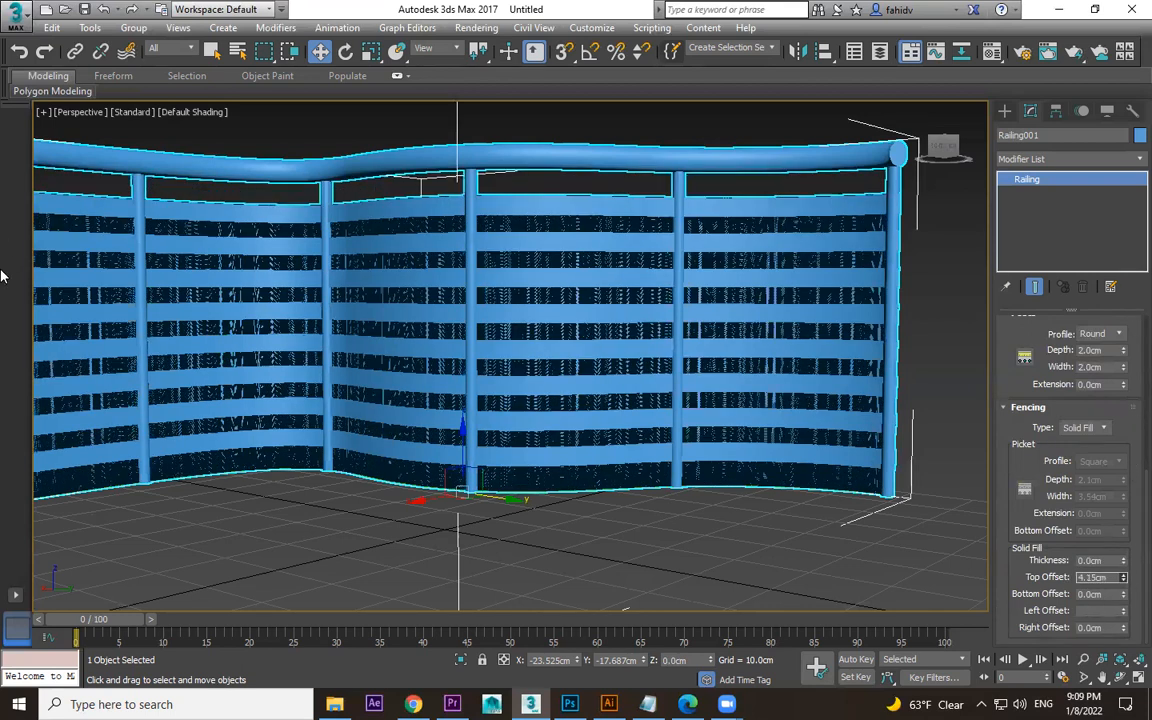
scroll(575, 273, down, 3)
alt+middle_drag(685, 295, 702, 373)
scroll(704, 397, up, 5)
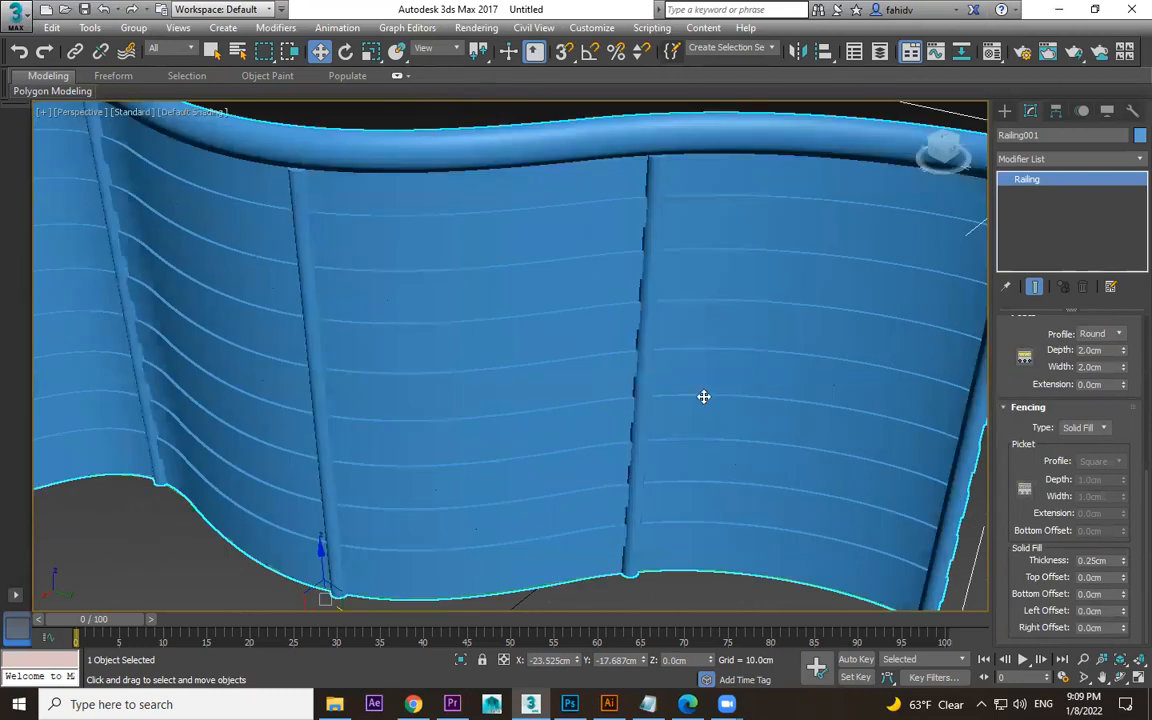
- Delete the railing and its path spline to empty the scene
scroll(668, 401, down, 3)
key(Delete)
drag(733, 411, 543, 497)
key(Delete)
scroll(686, 363, down, 3)
- Create a standard primitive box about 16.4 cm long, 25 cm wide and 26.7 cm high, and end box creation
click(1004, 110)
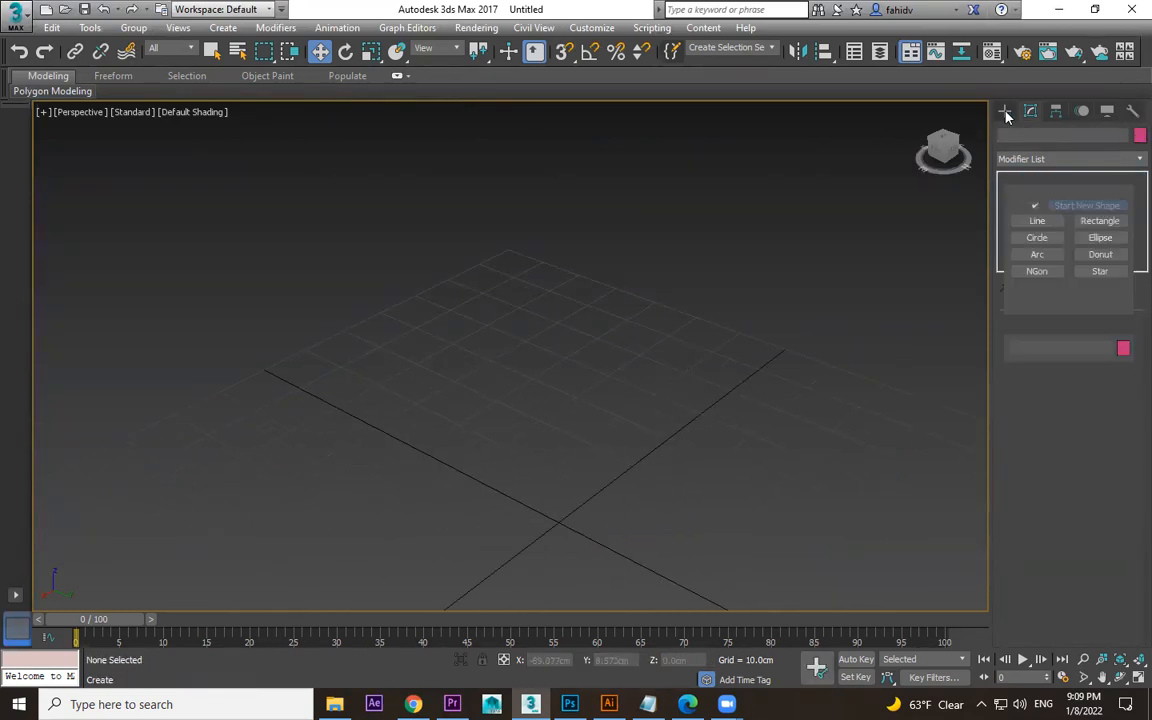
click(1024, 134)
click(1060, 157)
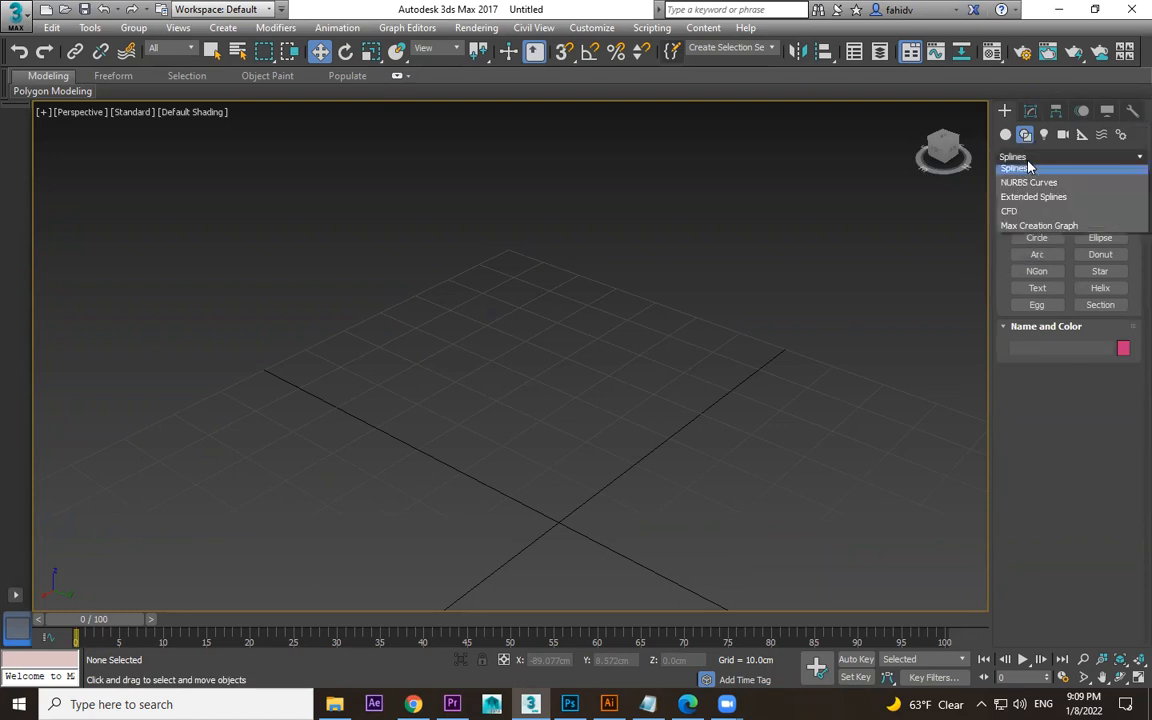
click(1006, 136)
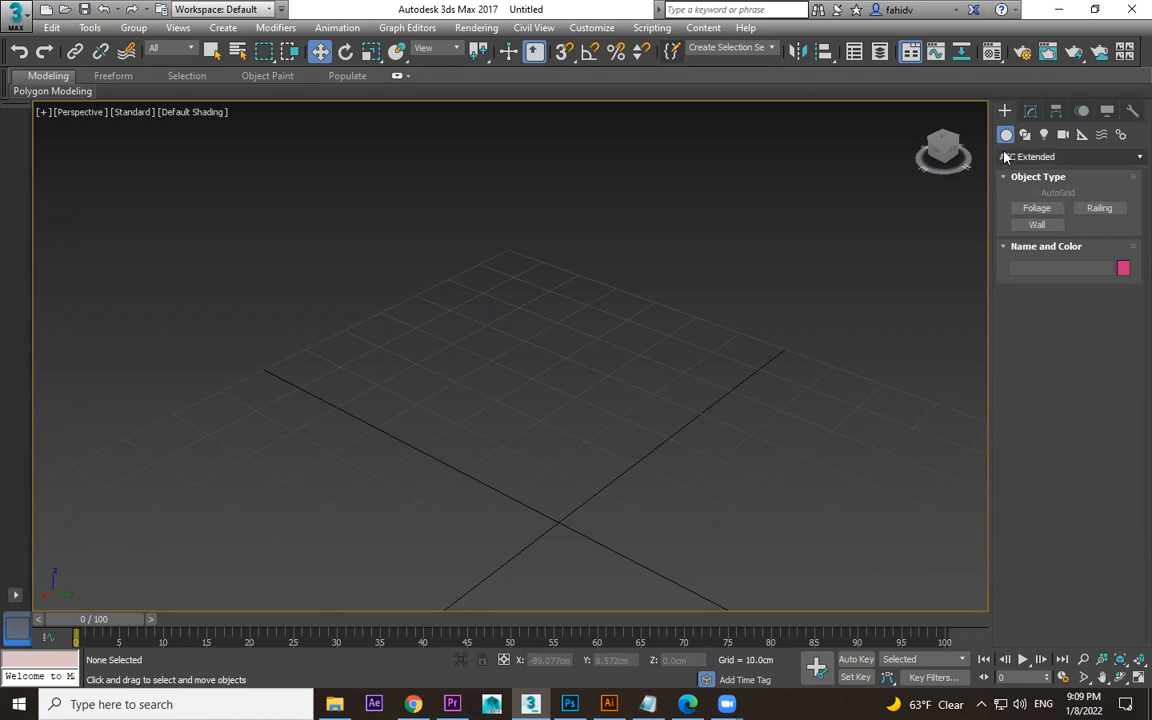
click(1005, 157)
click(1011, 175)
click(1036, 208)
drag(698, 370, 702, 460)
click(713, 294)
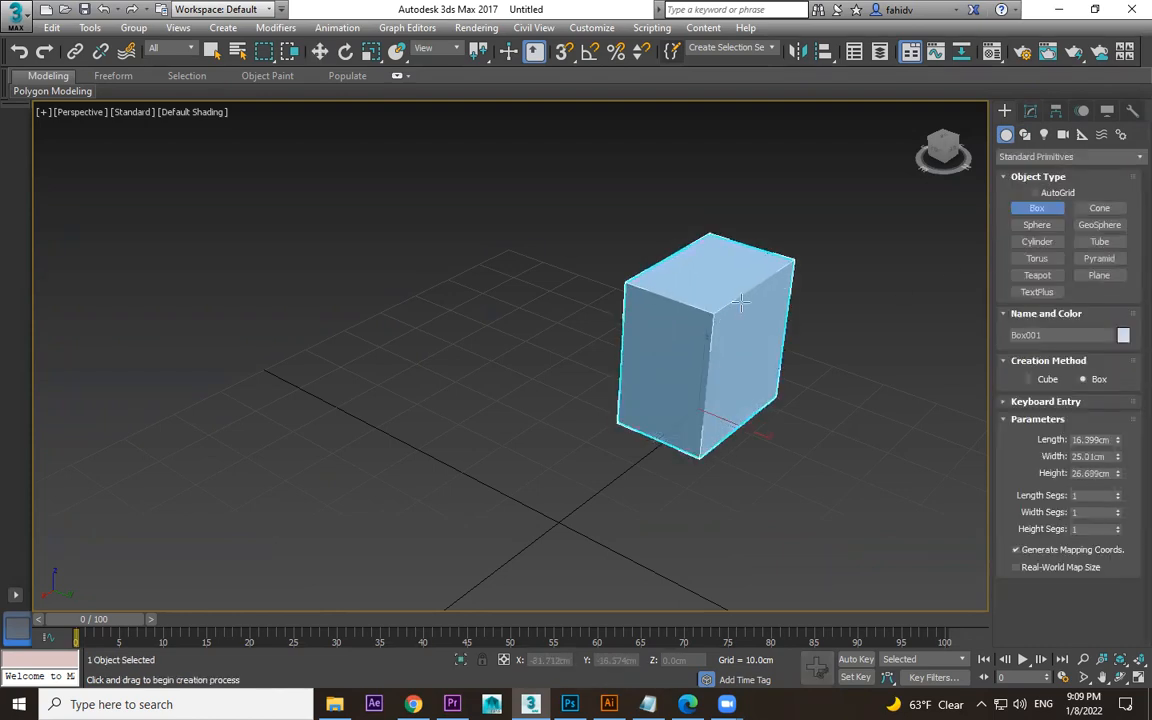
middle_drag(710, 209, 664, 195)
key(w)
- Review the grid and snap settings with Grid Points as the snap target, and turn 3D snapping on
key(s)
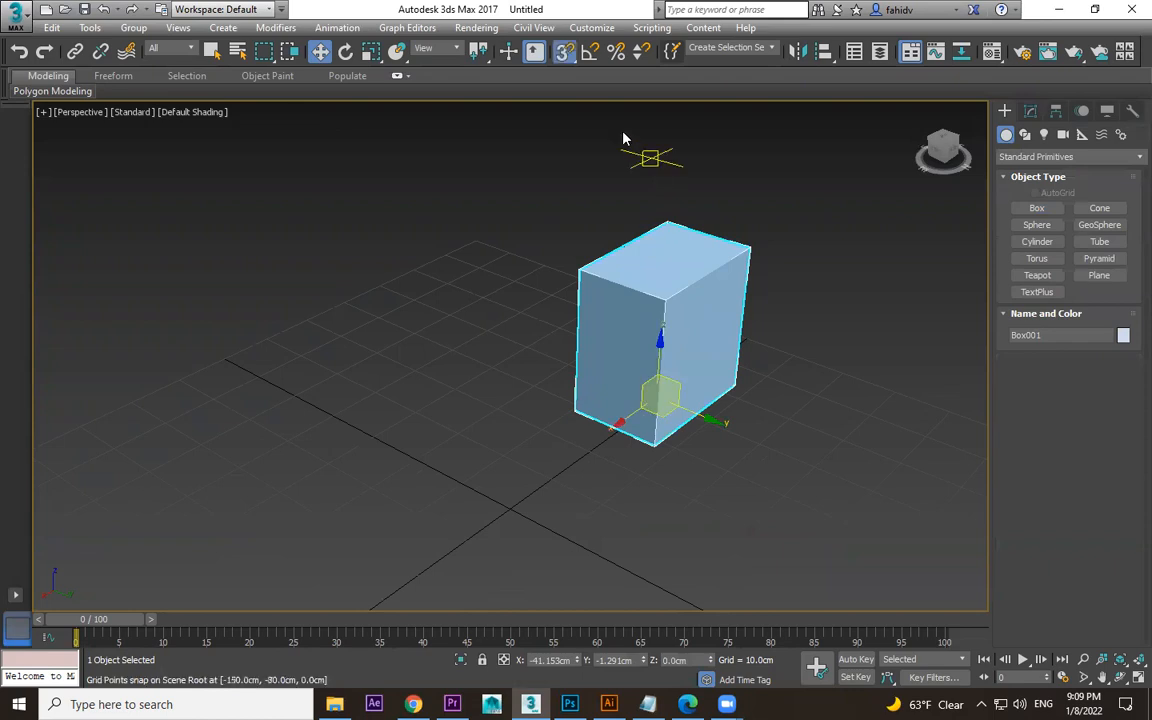
click(568, 58)
right_click(568, 58)
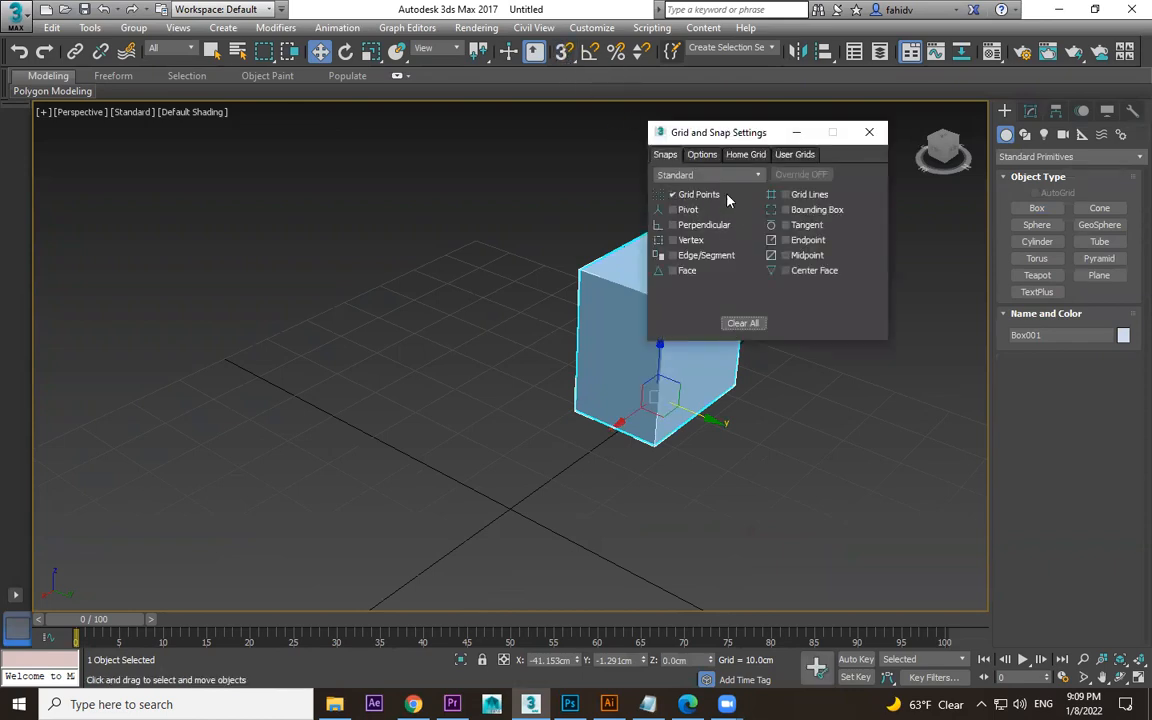
click(869, 132)
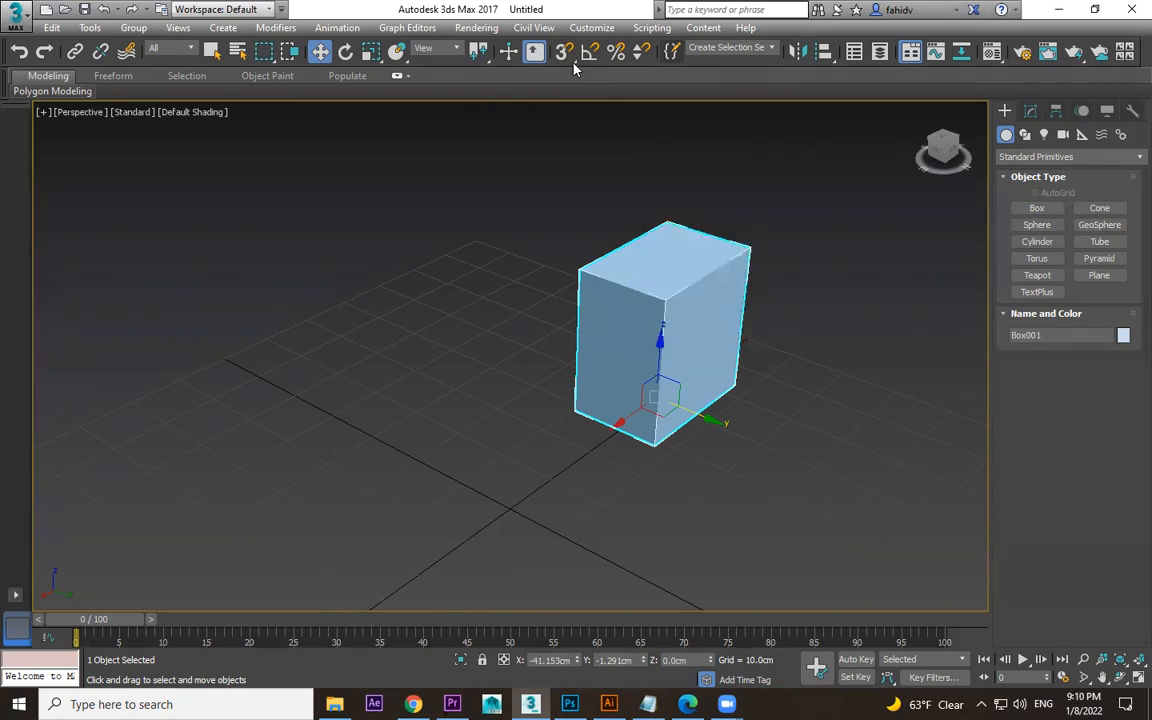
right_click(565, 56)
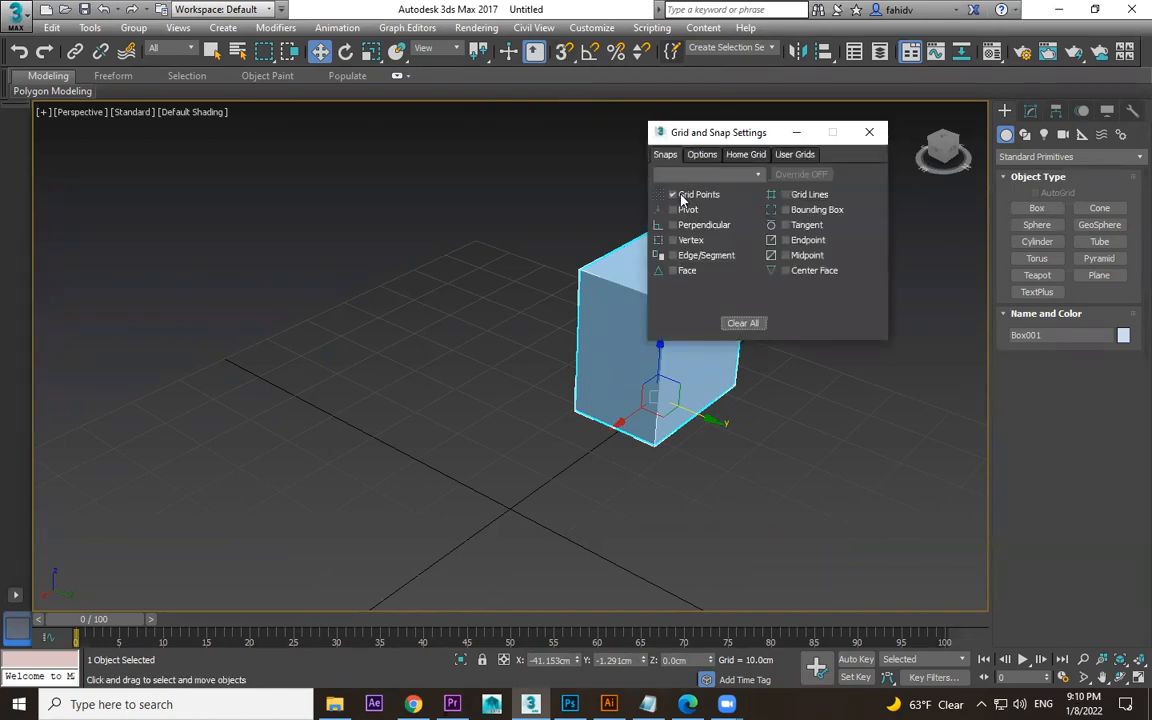
click(869, 132)
key(s)
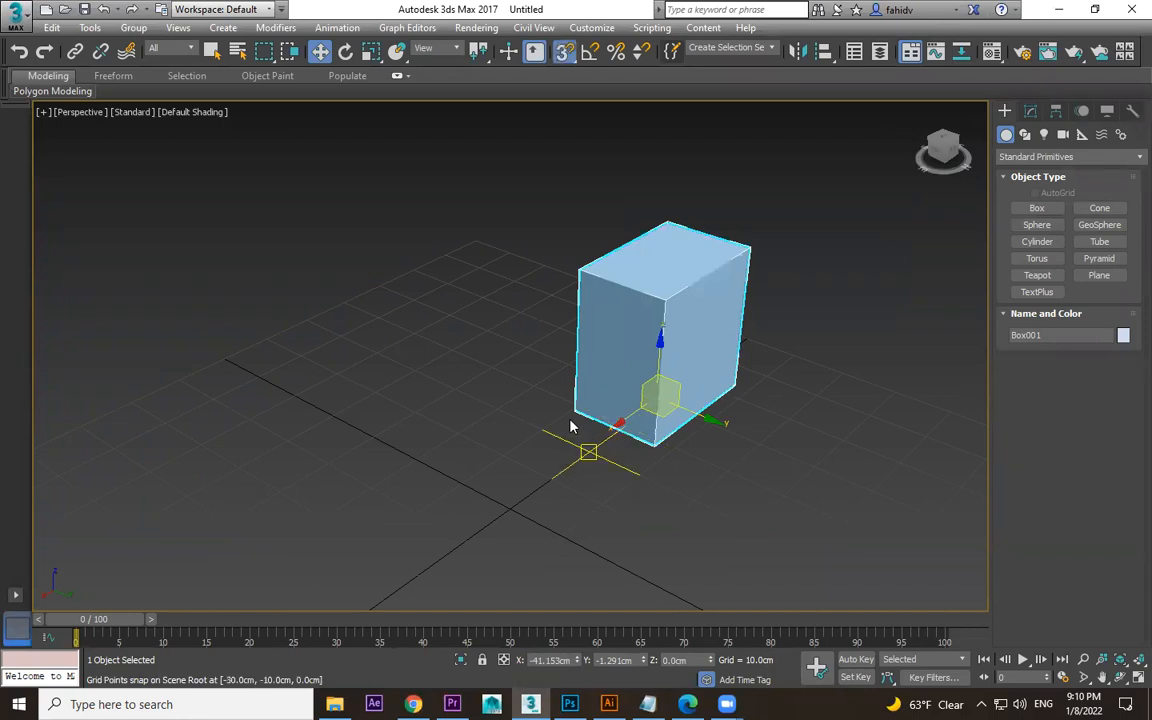
- Draw a second box snapped to the grid points, 30 cm in length, width and height
drag(570, 404, 512, 402)
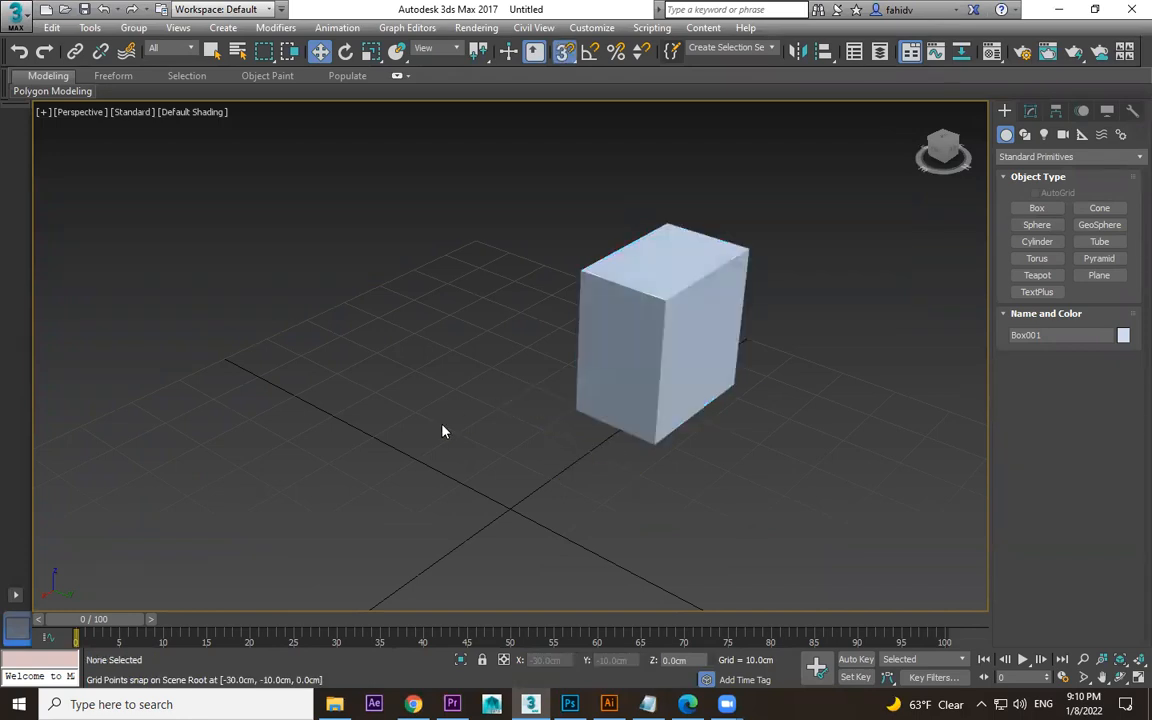
click(1036, 207)
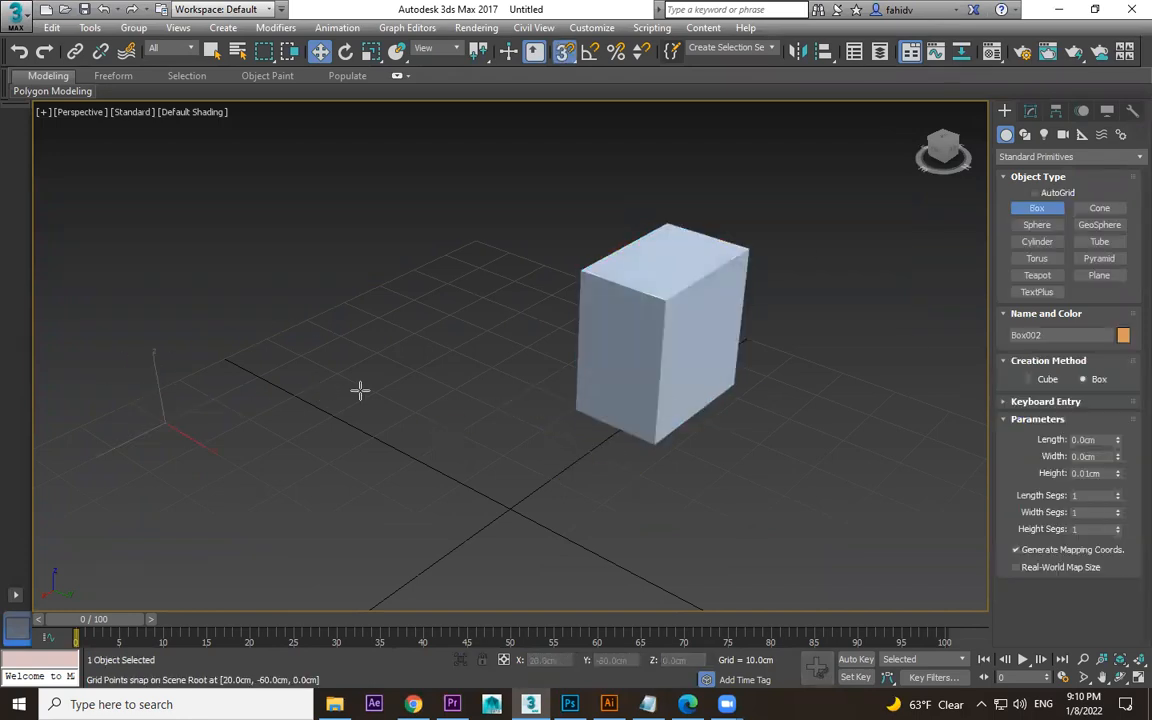
drag(163, 422, 424, 419)
click(393, 265)
middle_drag(471, 367, 458, 364)
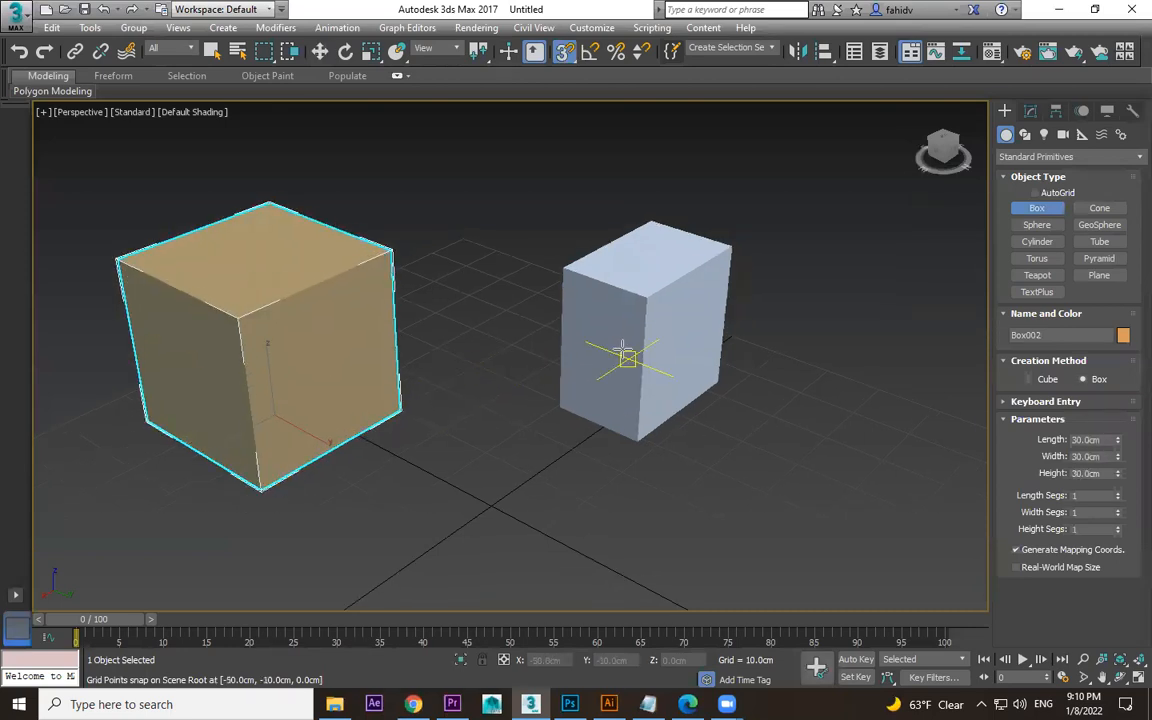
- Delete both boxes and turn snapping off
key(Delete)
key(w)
click(633, 316)
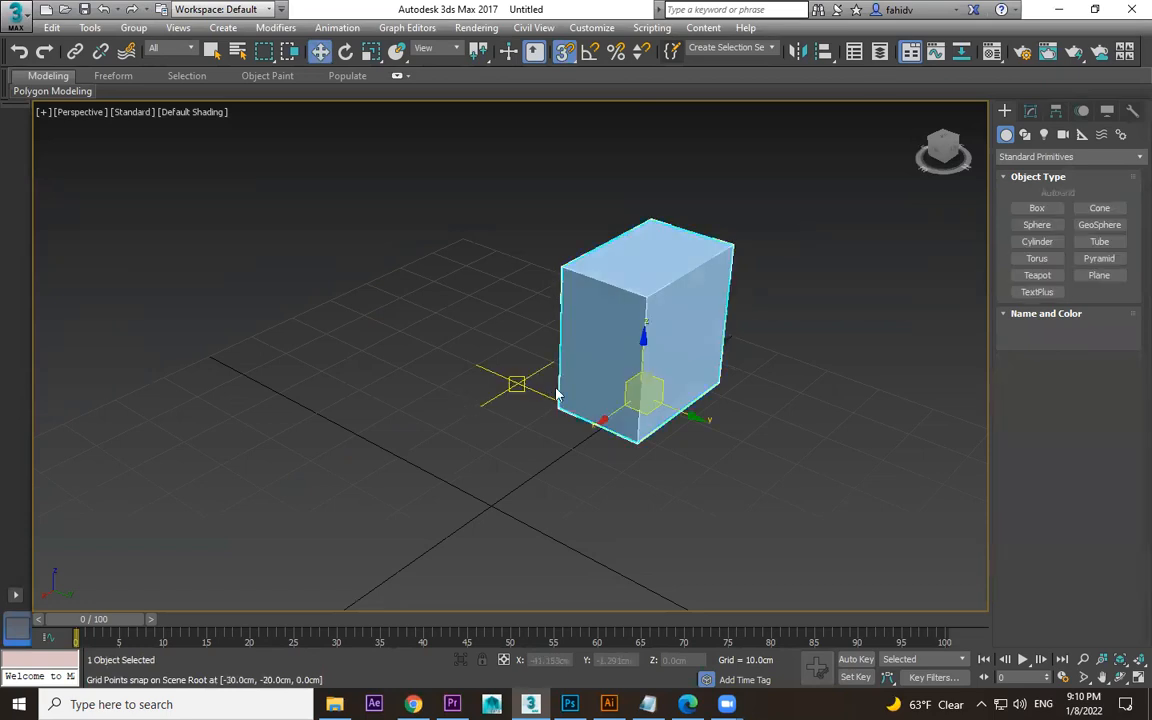
key(Delete)
key(s)
middle_drag(730, 368, 600, 305)
scroll(622, 368, down, 3)
- Draw one straight AEC Extended wall snapped to the grid, 20 cm wide and 300 cm high, and turn snapping off
click(1050, 157)
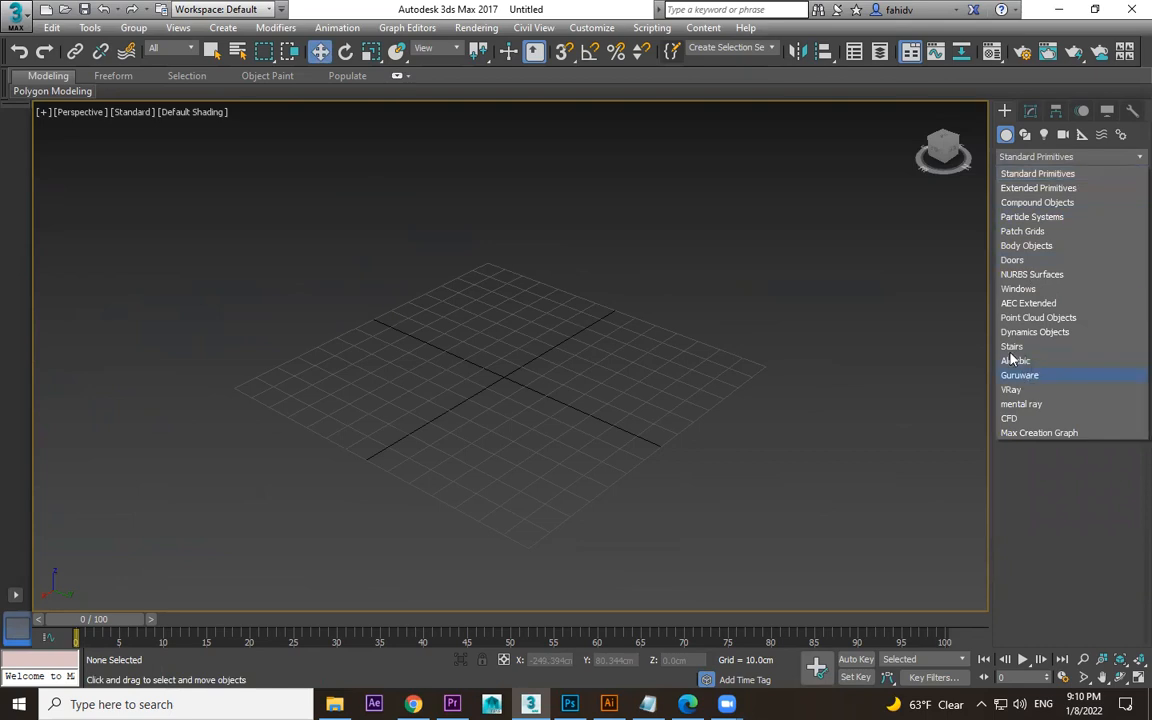
click(1022, 304)
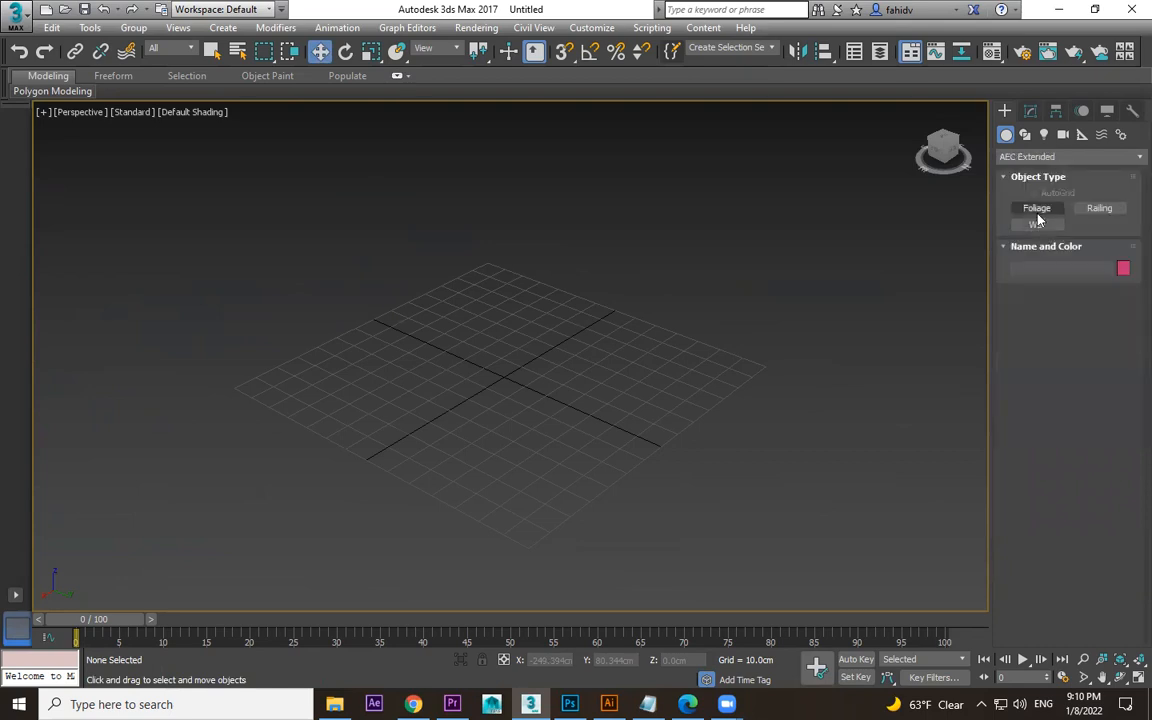
alt+middle_drag(587, 324, 618, 310)
key(s)
click(662, 302)
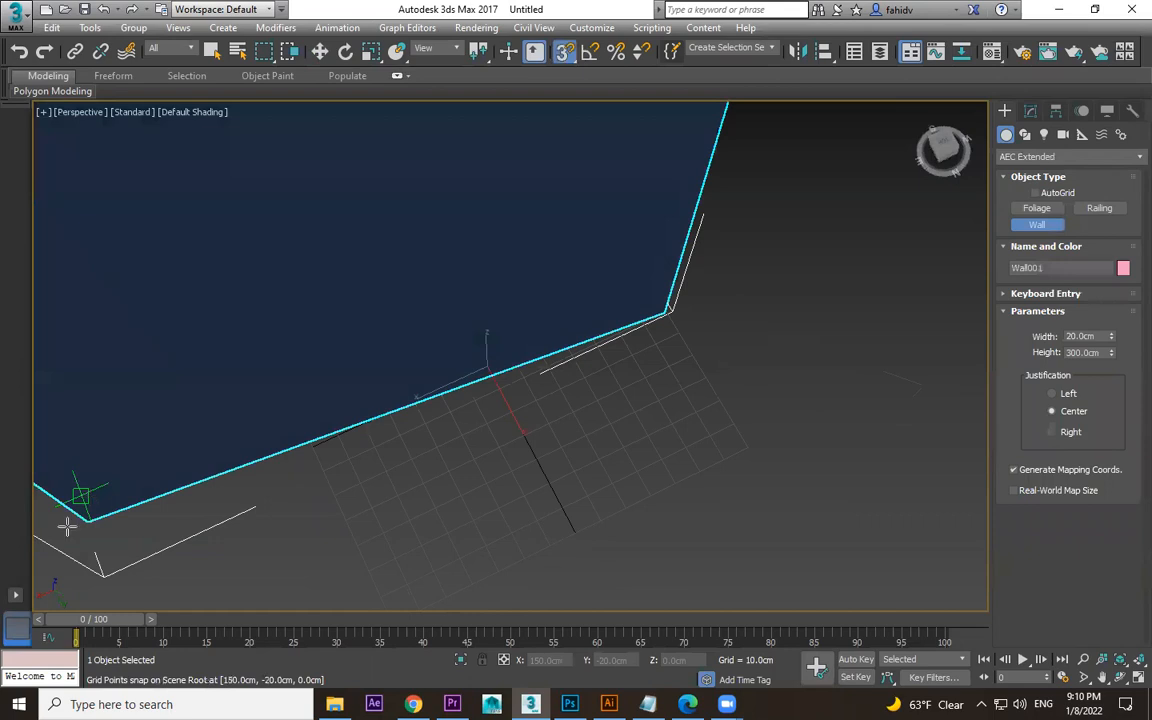
scroll(150, 512, down, 5)
middle_drag(268, 483, 360, 406)
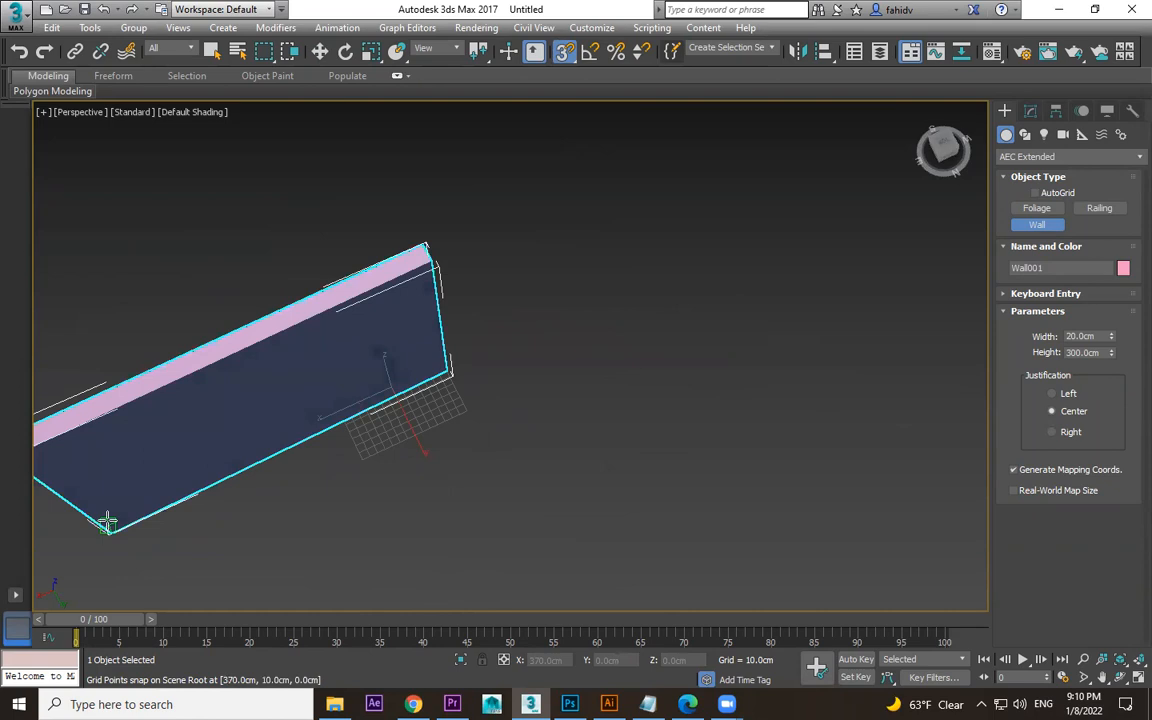
right_click(579, 455)
right_click(579, 455)
middle_drag(584, 459, 766, 465)
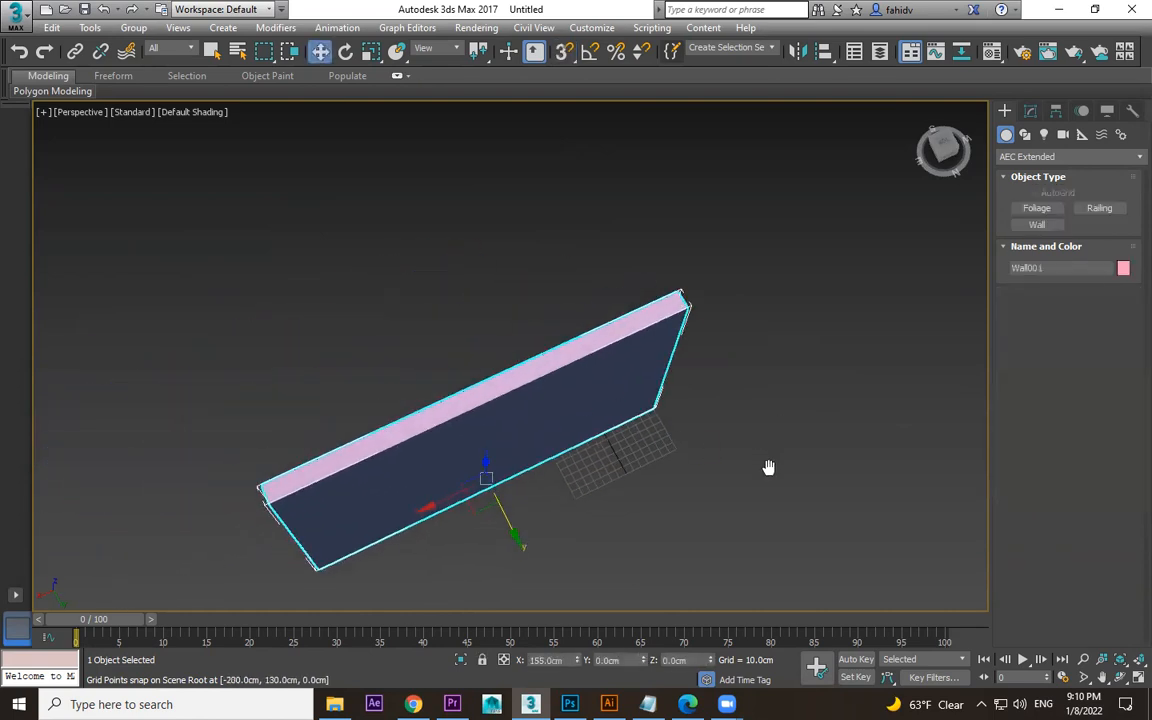
middle_drag(579, 409, 651, 481)
click(745, 453)
click(658, 446)
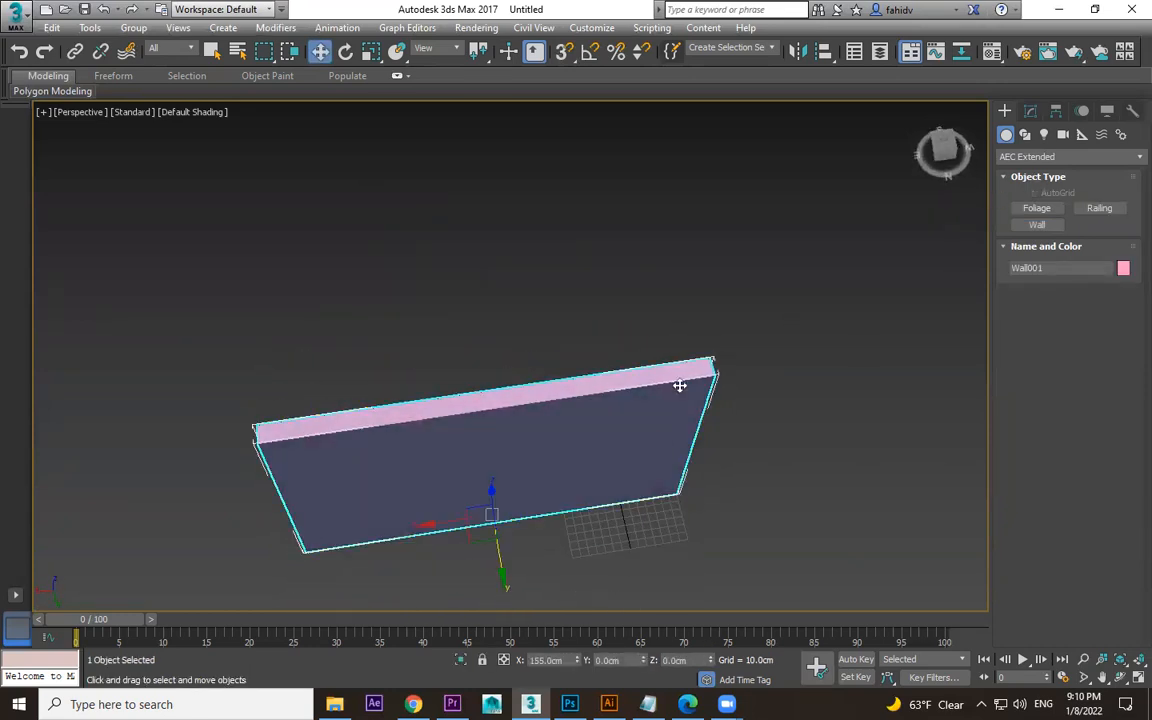
- Switch to the Doors creation tools and show the whole wall in a wireframe top view
click(1040, 161)
click(1040, 161)
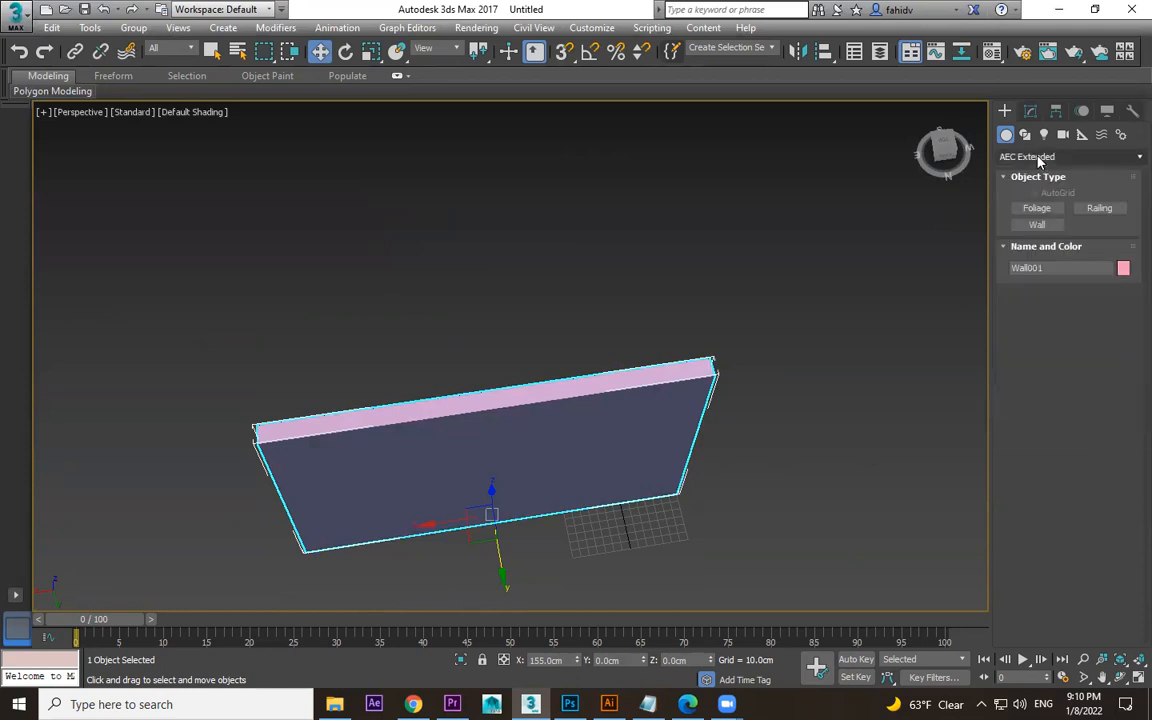
click(1040, 160)
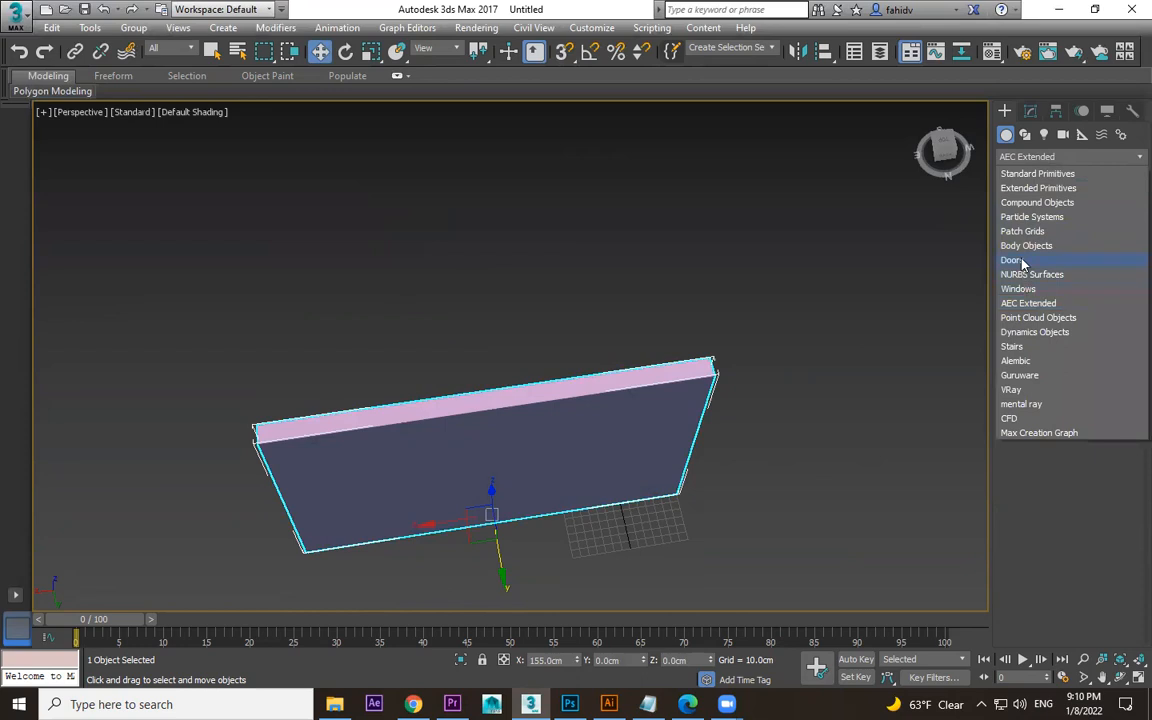
click(1012, 260)
middle_drag(807, 398, 753, 360)
key(t)
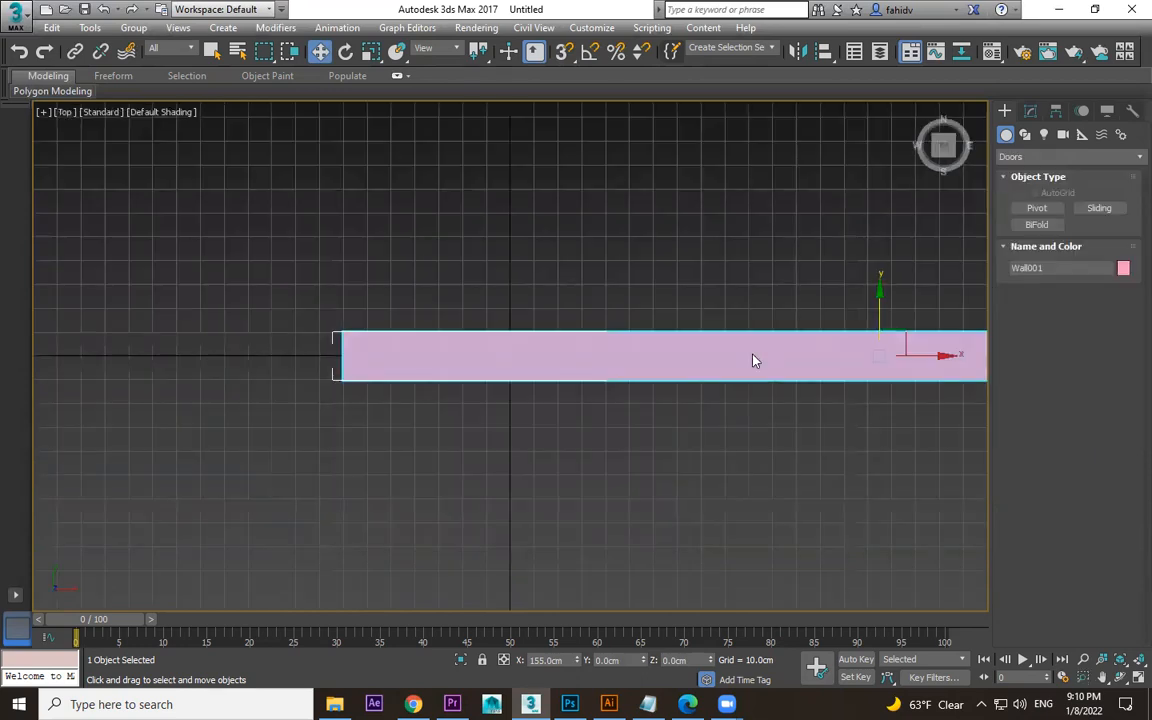
middle_drag(815, 393, 661, 365)
key(F3)
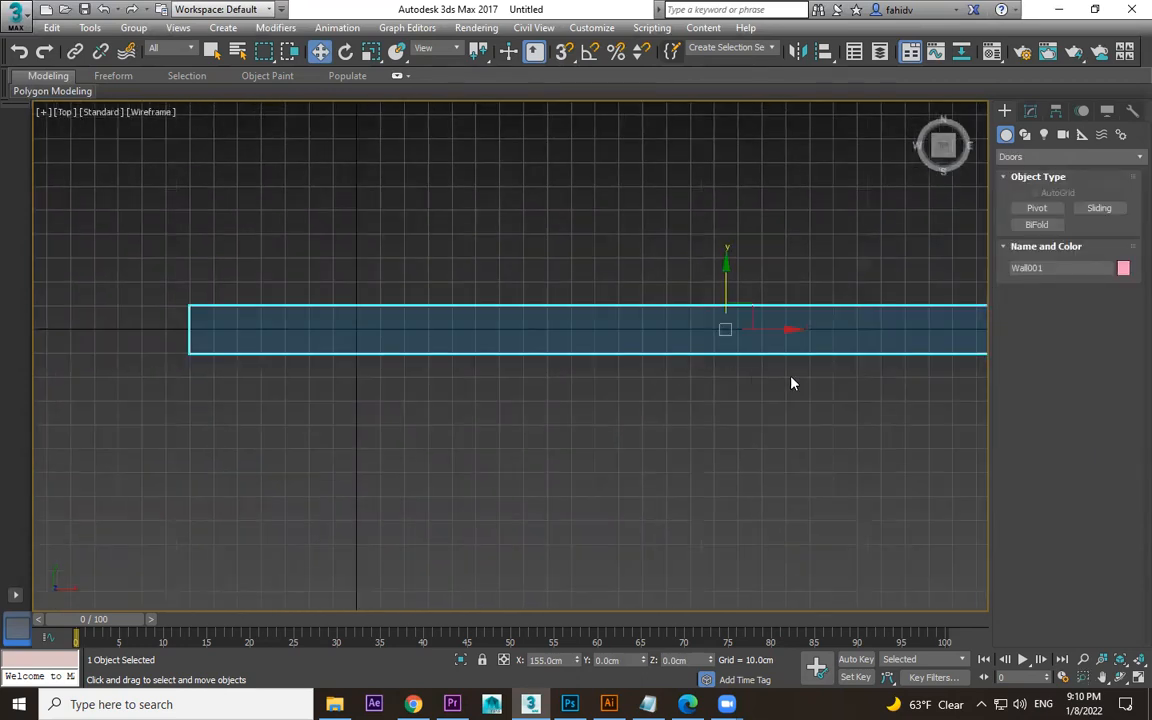
middle_drag(791, 383, 581, 368)
scroll(746, 350, down, 2)
- Draw a pivot door snapped to the grid across the wall's thickness, 120 cm wide, 20 cm deep and about 134.9 cm high
click(1040, 208)
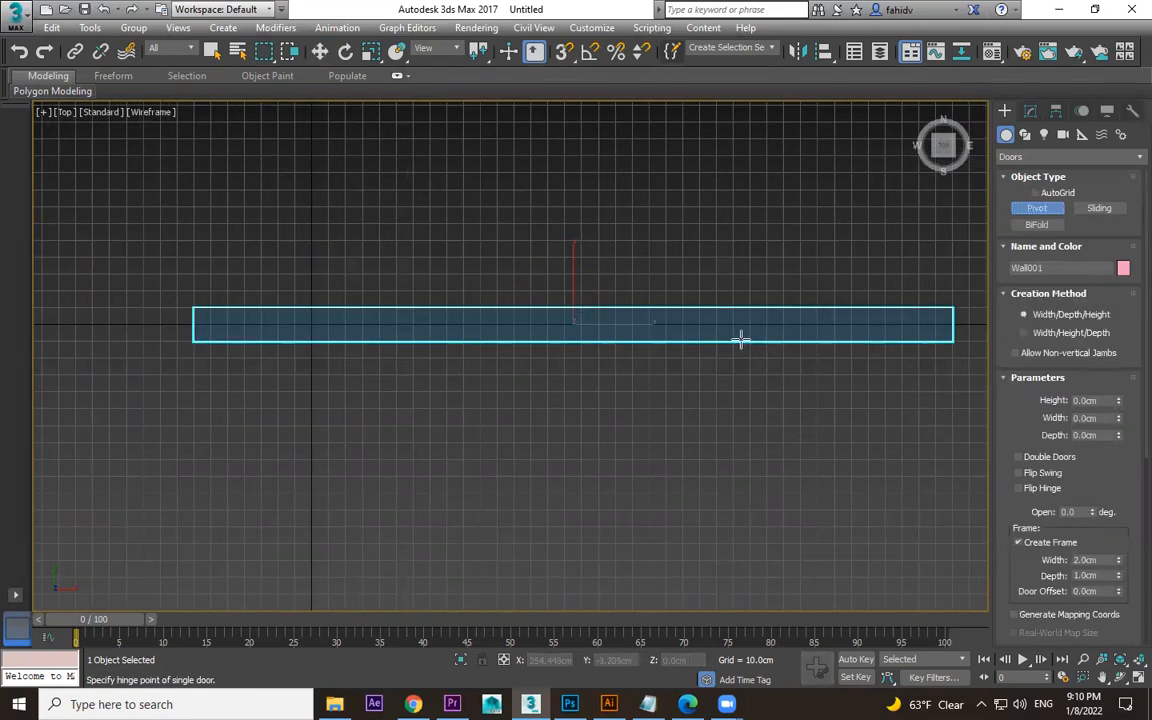
key(s)
drag(686, 342, 530, 339)
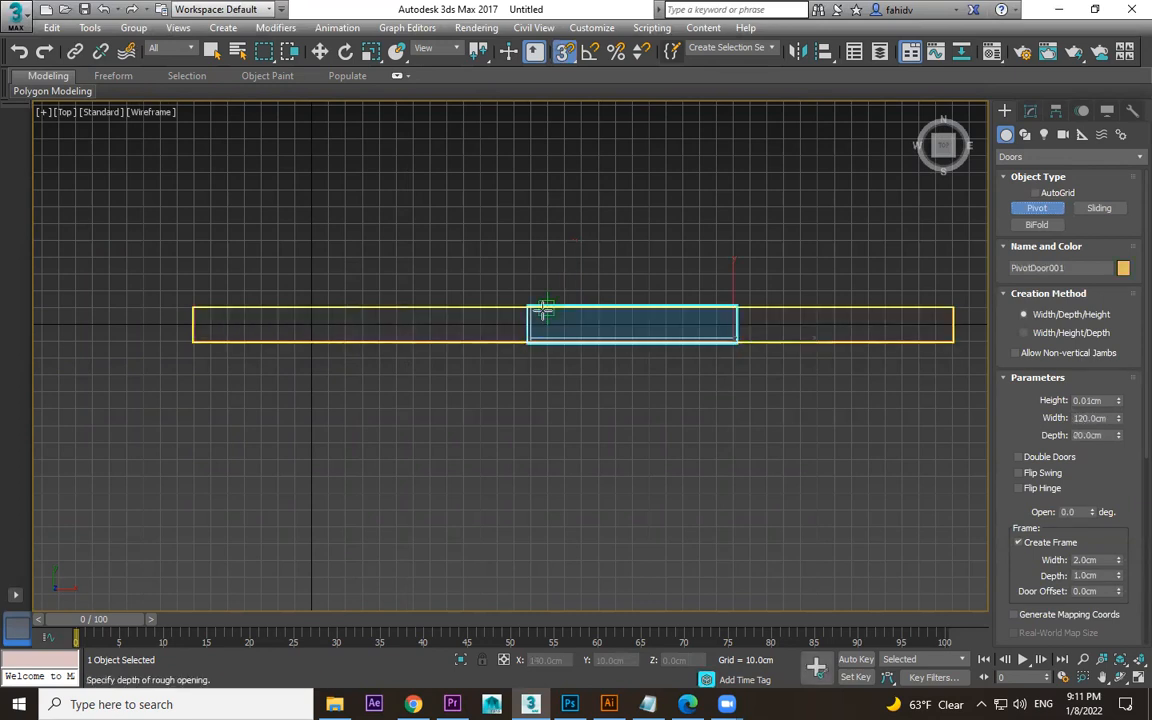
click(541, 311)
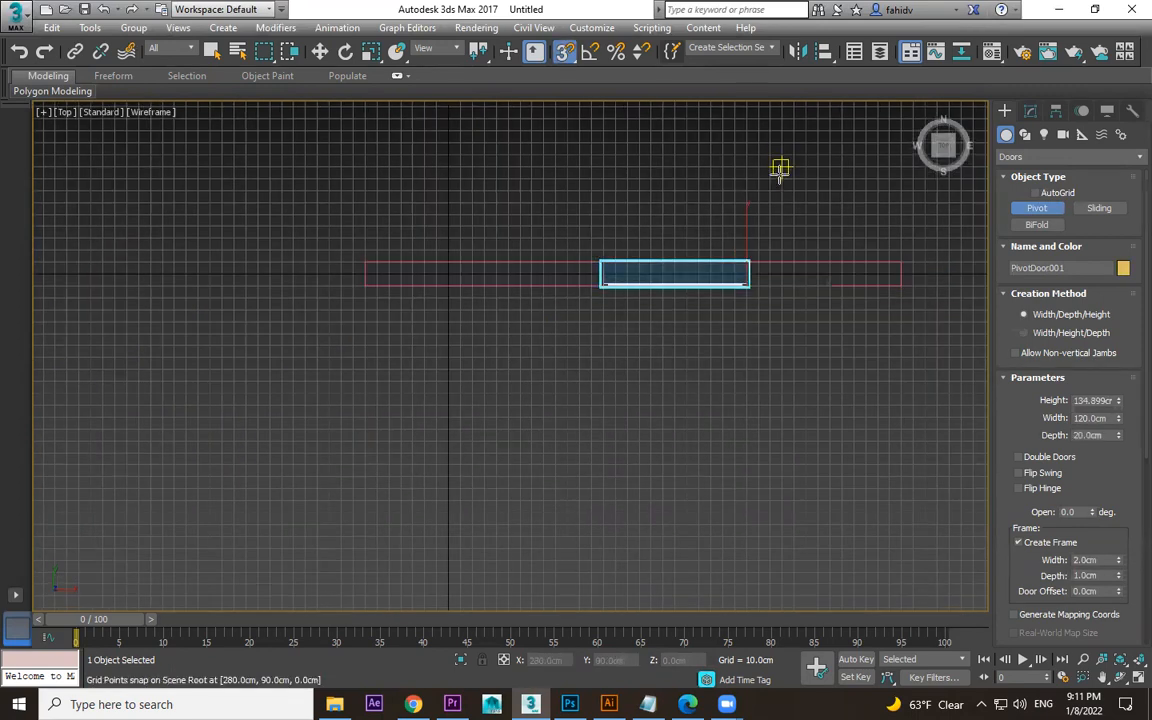
- Show the pivot door and wall in a shaded perspective view and turn snapping off
key(p)
mouse_move(721, 365)
alt+middle_down()
mouse_move(779, 411)
mouse_move(763, 407)
alt+middle_up()
key(F3)
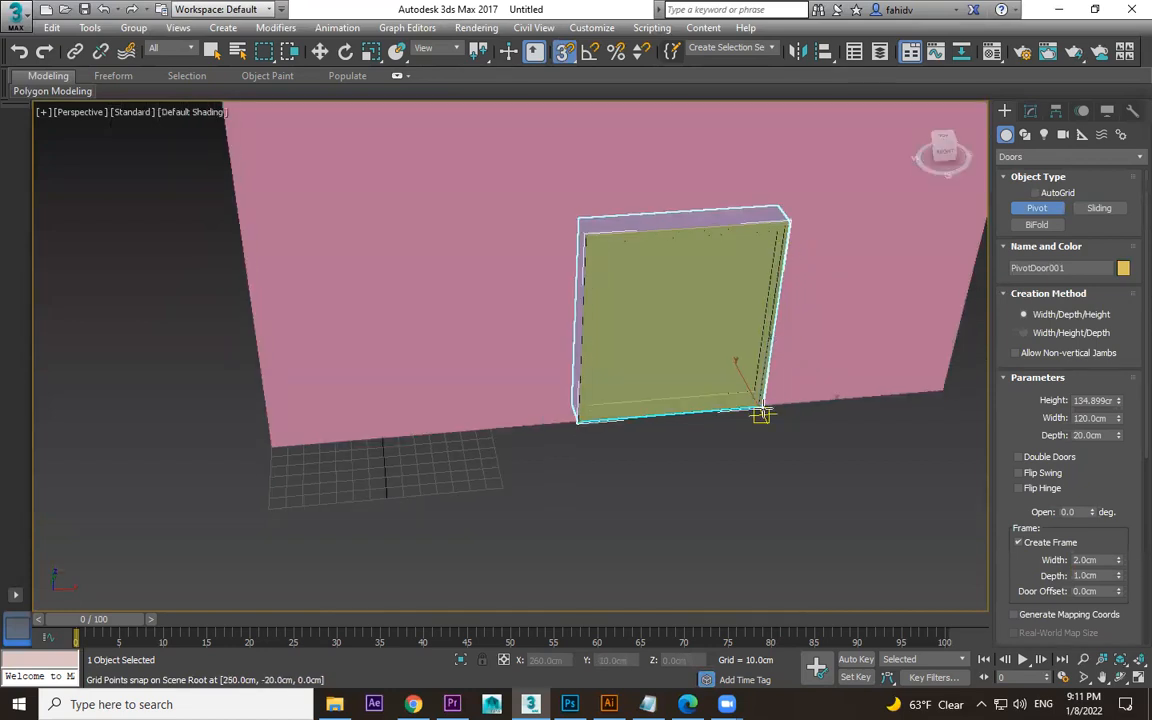
key(s)
key(w)
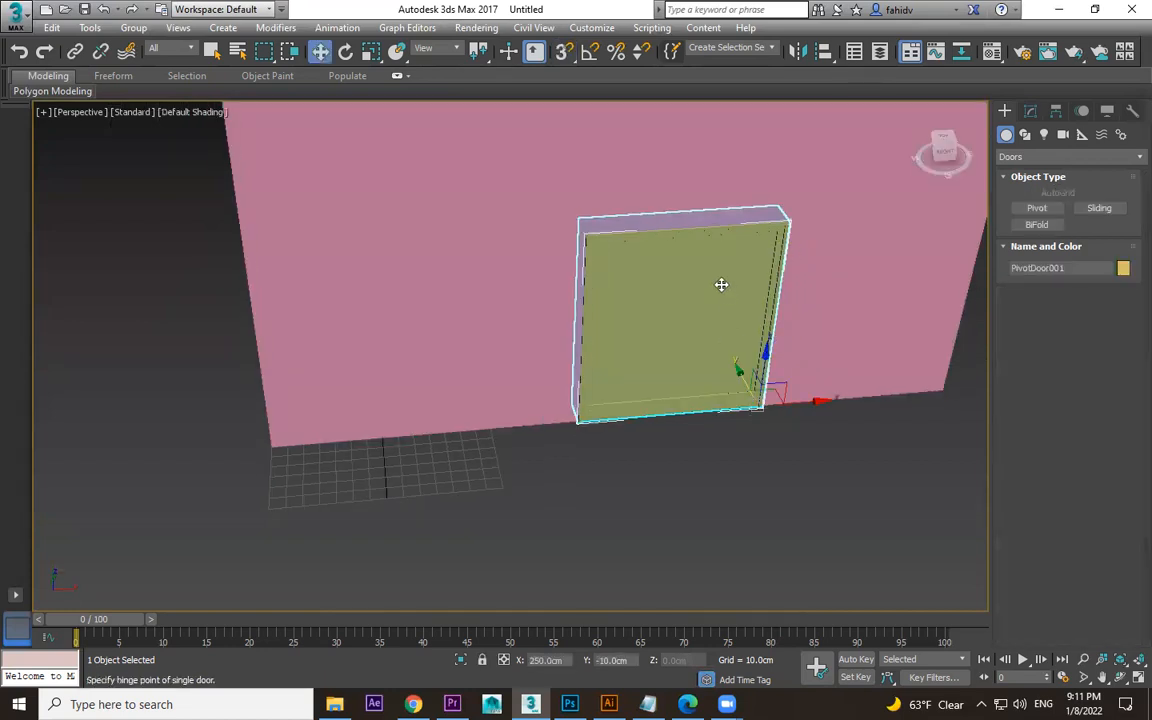
- Raise the pivot door's height to about 229.3 cm and try out its opening angle
click(1032, 112)
drag(1120, 348, 1124, 288)
drag(1092, 458, 1066, 438)
scroll(784, 463, down, 4)
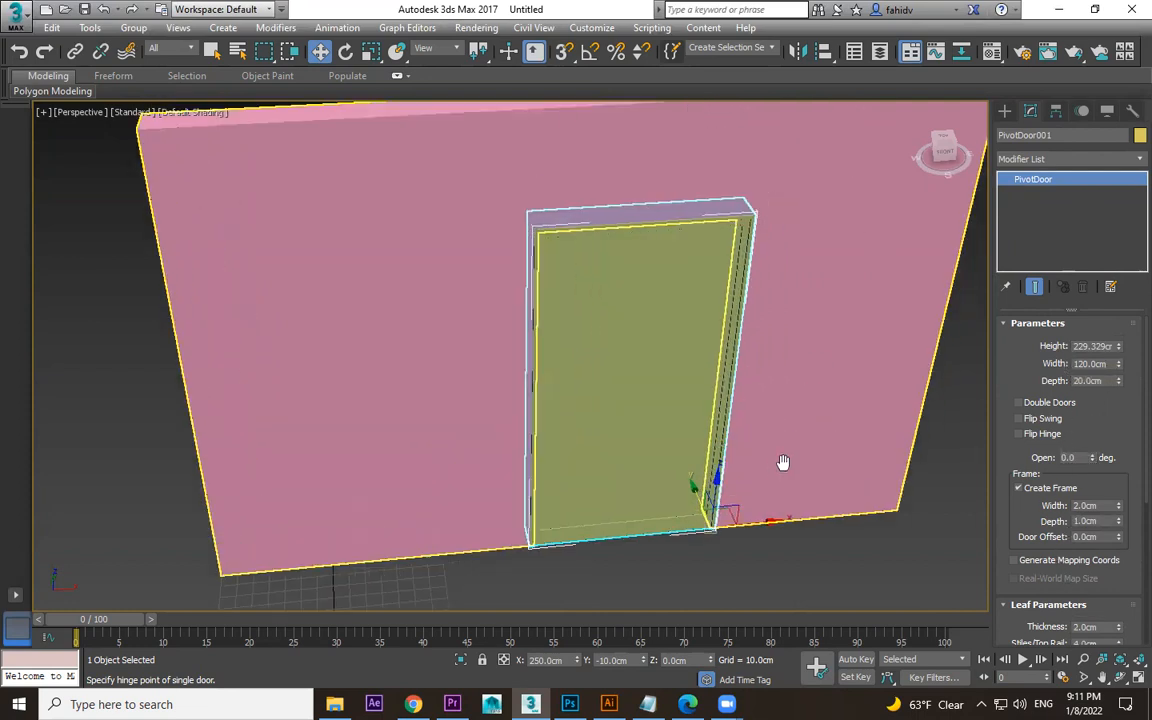
scroll(760, 447, down, 3)
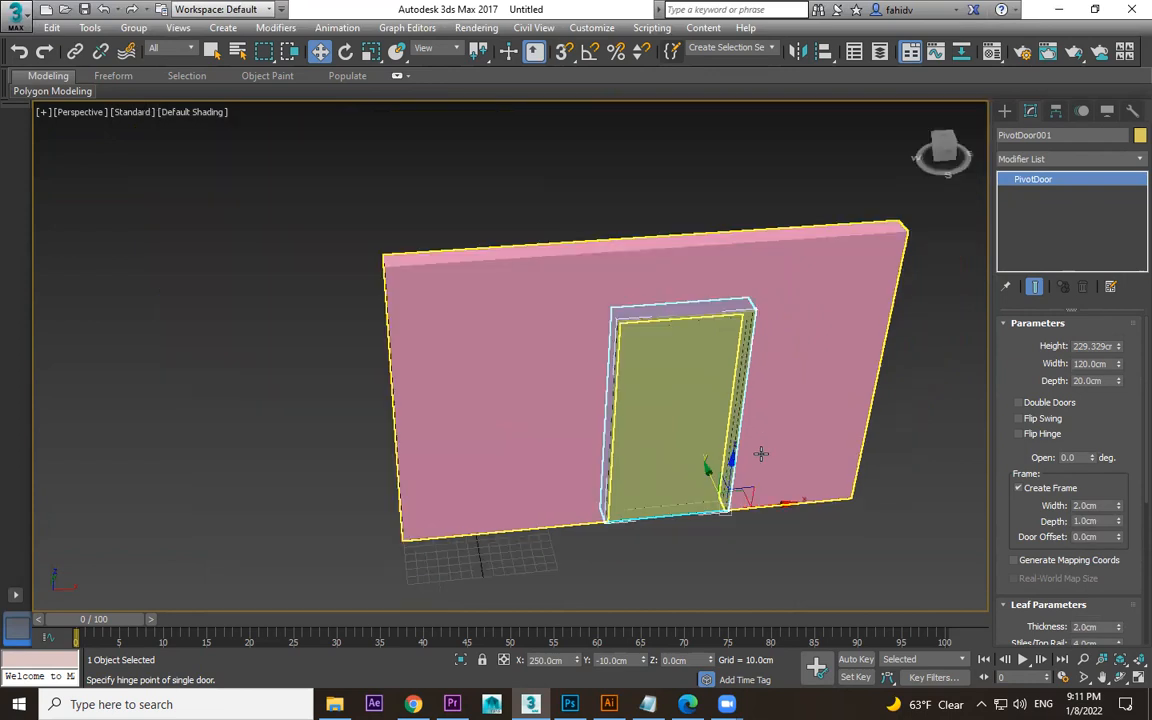
- Undo the pivot door and the wall so the scene is empty, and return to object creation
key(ctrl+z)
key(ctrl+z)
key(ctrl+z)
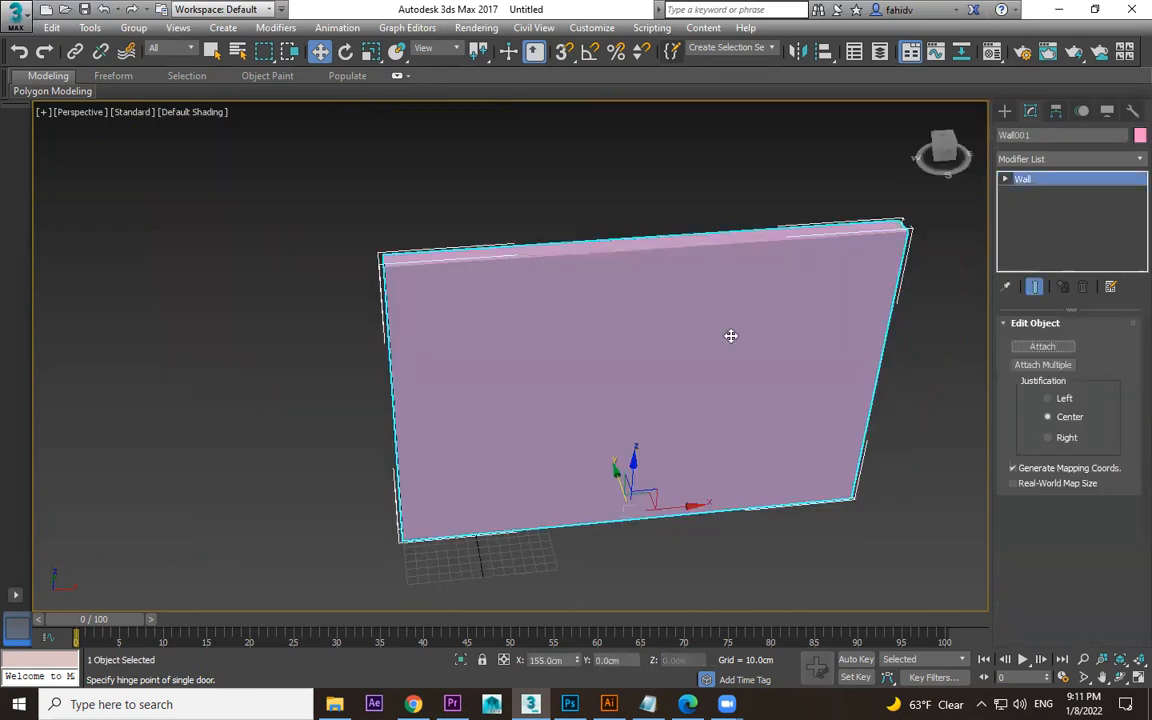
click(1004, 112)
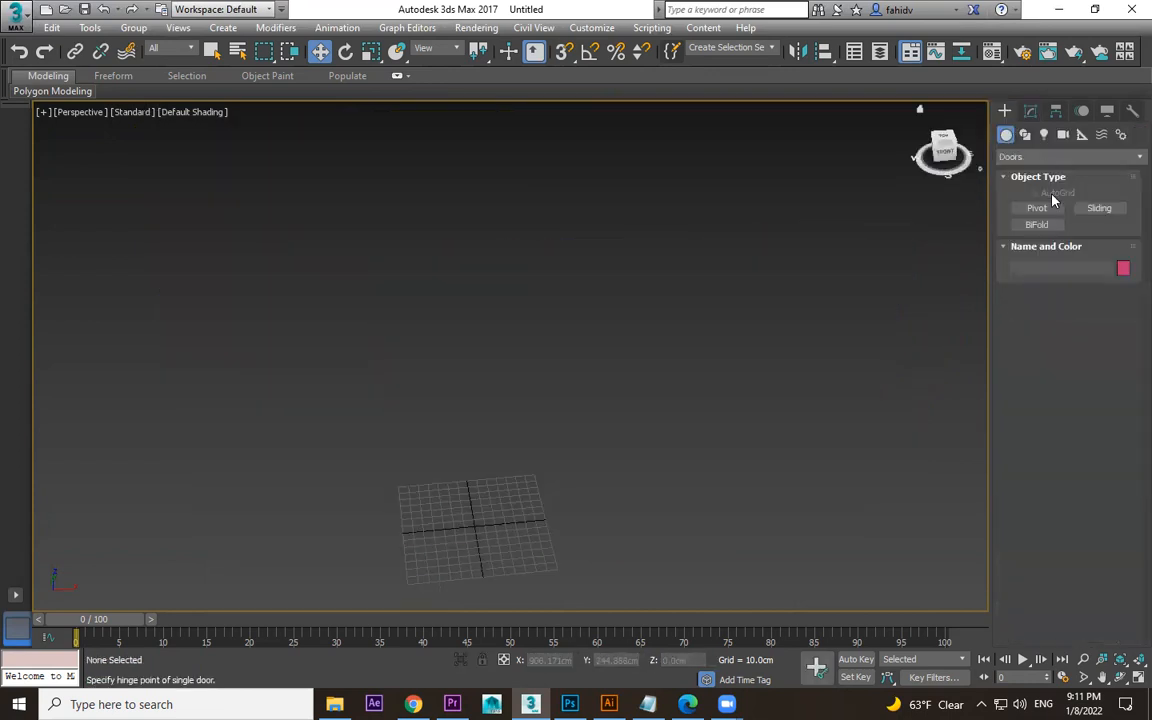
- Start an AEC Extended wall with grid snapping on, and set its height to 265.9 cm
click(1052, 208)
click(1040, 157)
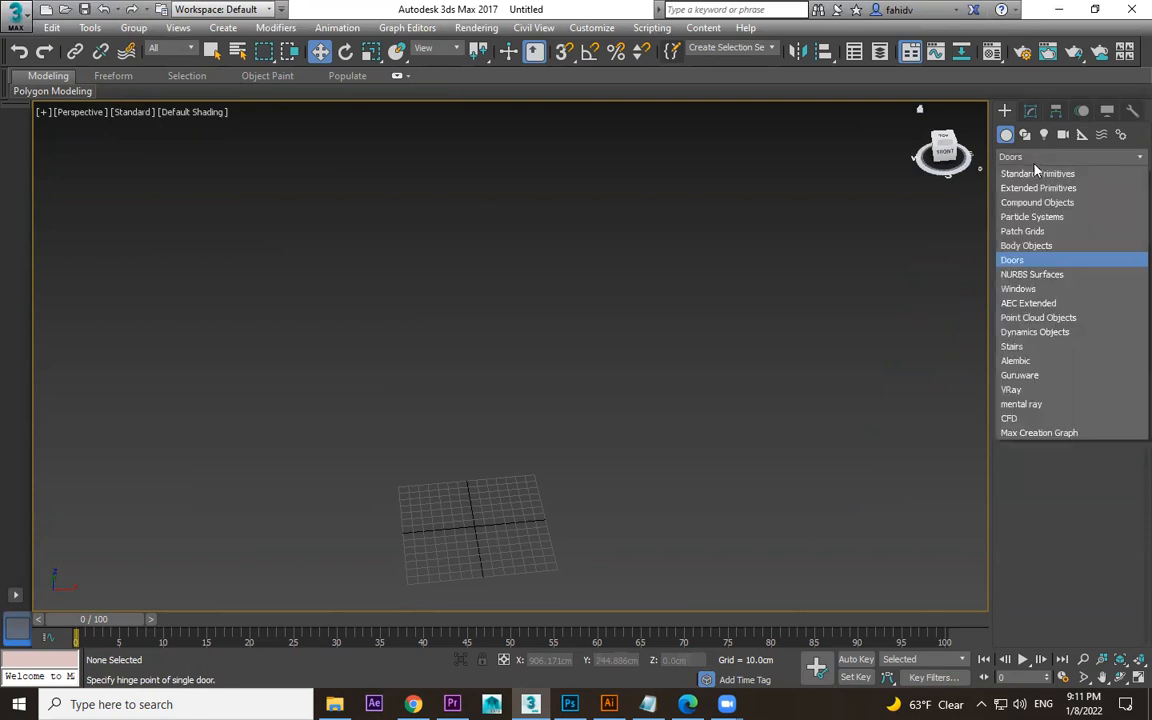
click(1018, 304)
click(1040, 224)
alt+middle_drag(571, 524, 623, 437)
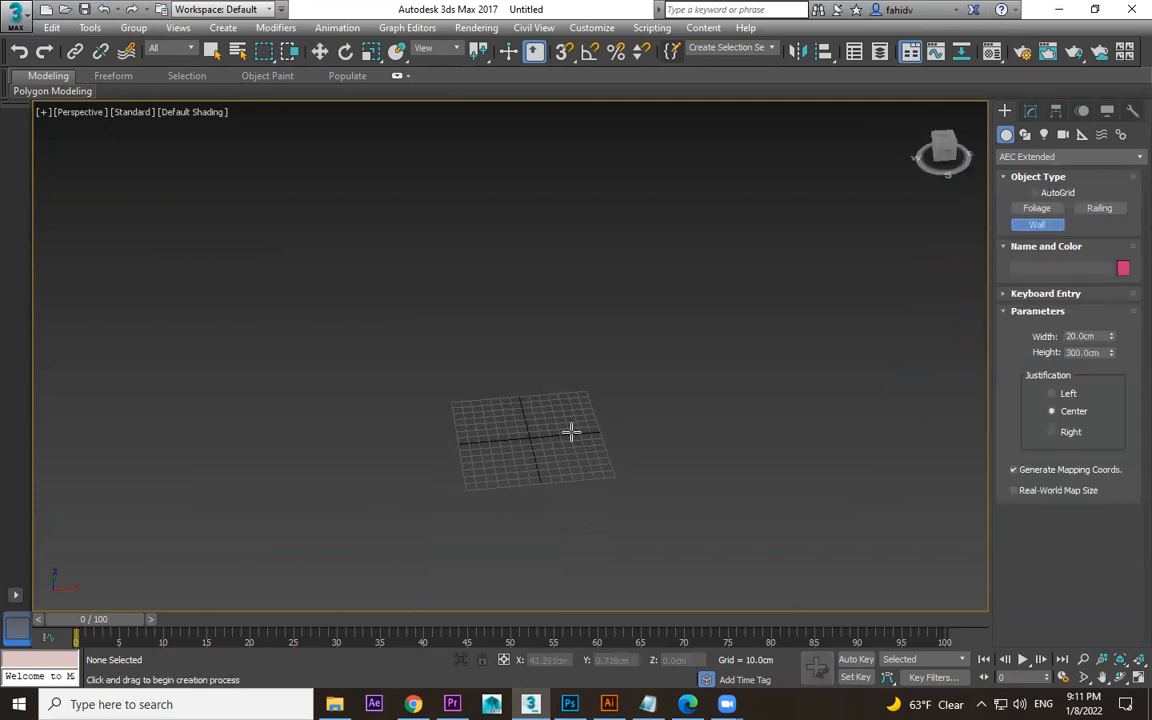
key(s)
scroll(612, 437, up, 3)
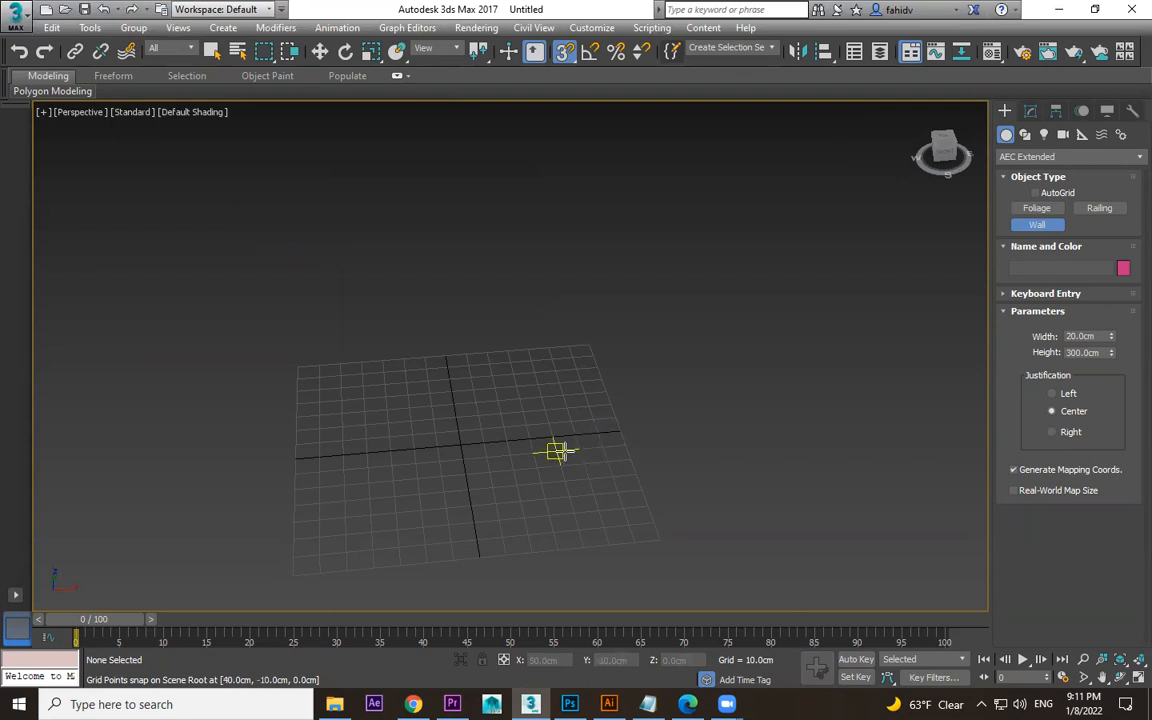
drag(1112, 357, 1113, 380)
drag(1102, 586, 1102, 592)
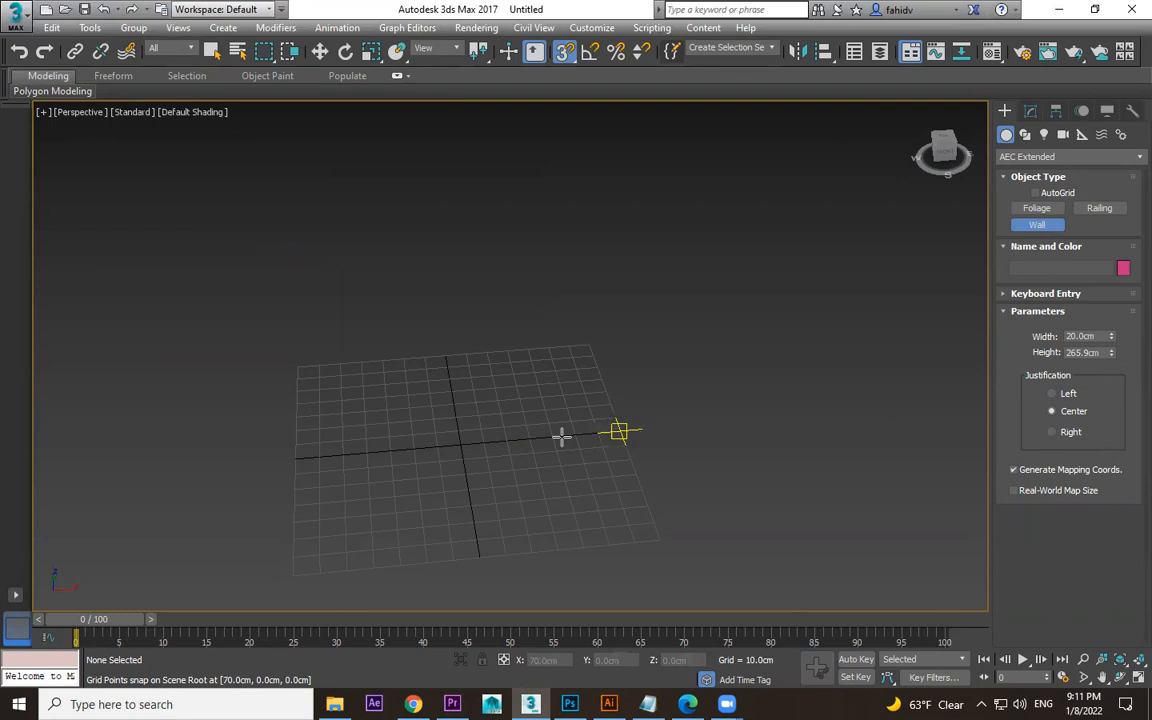
- Draw one straight wall segment snapped to the grid along the X axis and finish the wall there
click(561, 437)
scroll(210, 460, down, 4)
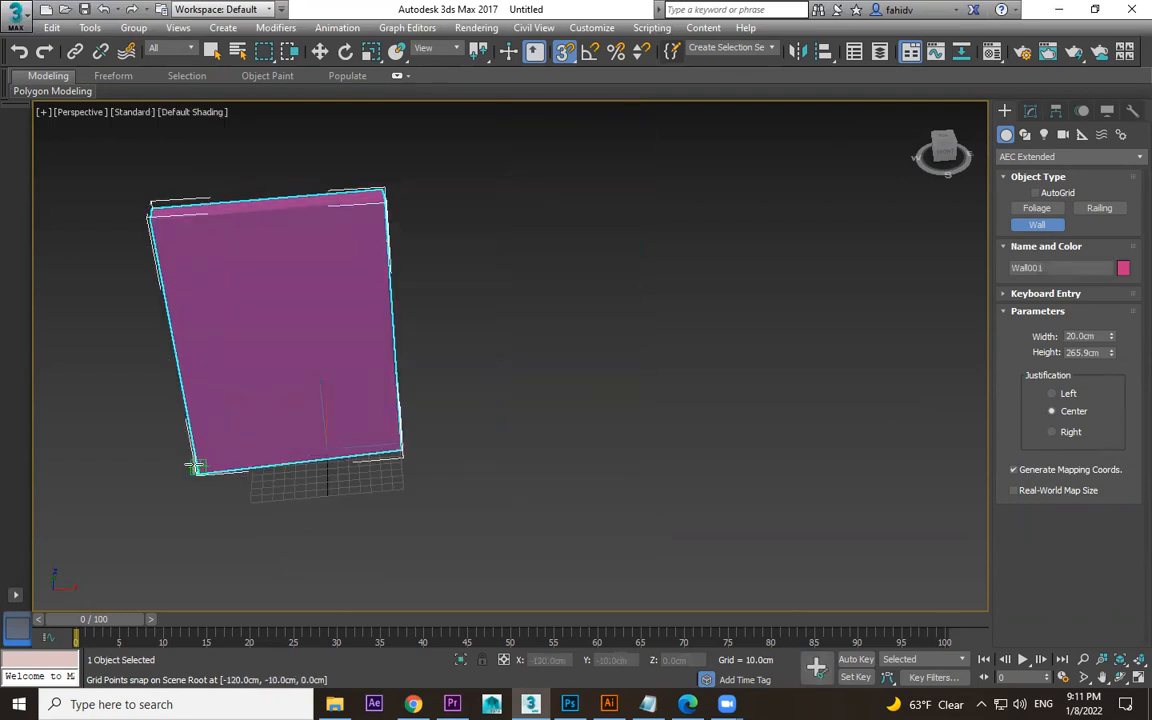
scroll(195, 466, up, 4)
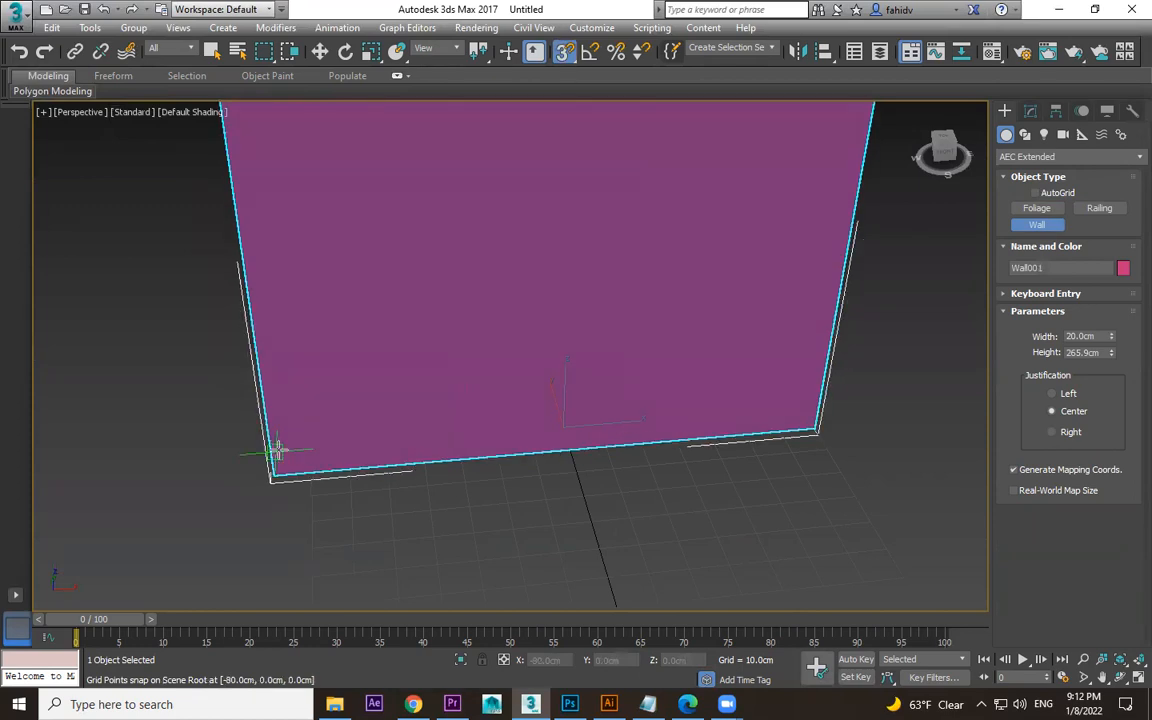
click(276, 450)
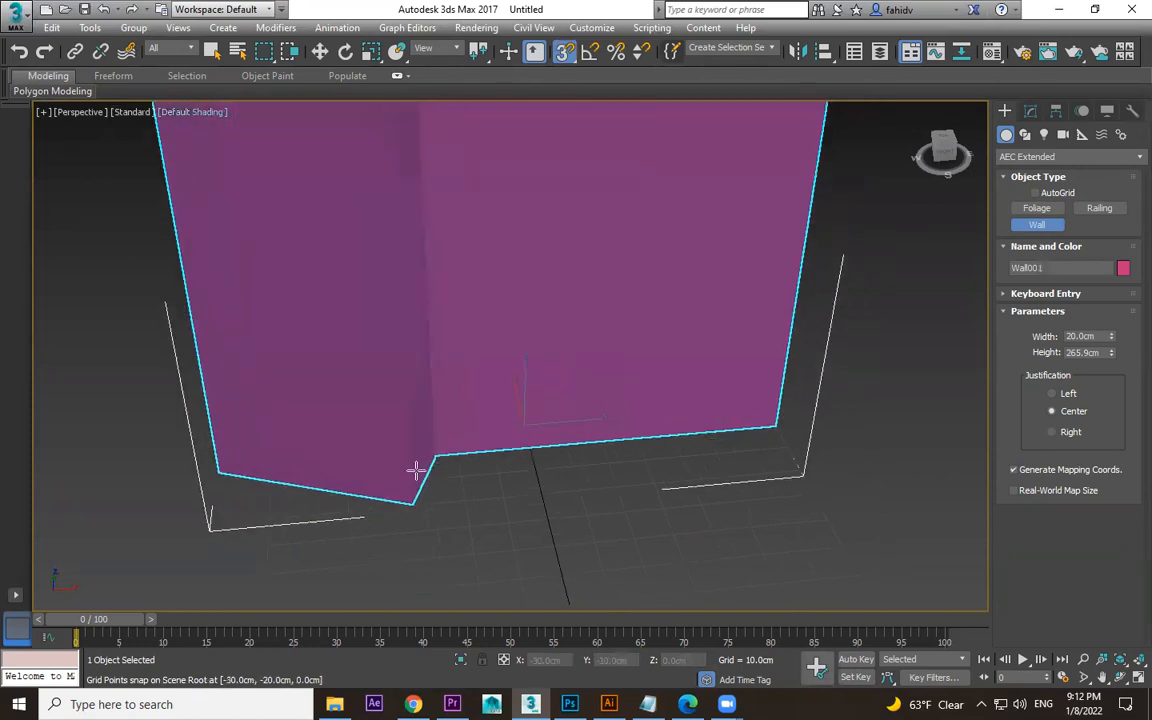
right_click(416, 470)
- Scale the wall along X to about 345 percent in the top view
key(w)
scroll(566, 470, down, 4)
alt+middle_drag(600, 484, 599, 514)
alt+middle_drag(686, 428, 689, 478)
key(t)
scroll(459, 321, up, 4)
middle_drag(481, 309, 509, 311)
scroll(514, 319, down, 2)
key(r)
drag(530, 269, 656, 283)
scroll(655, 285, down, 2)
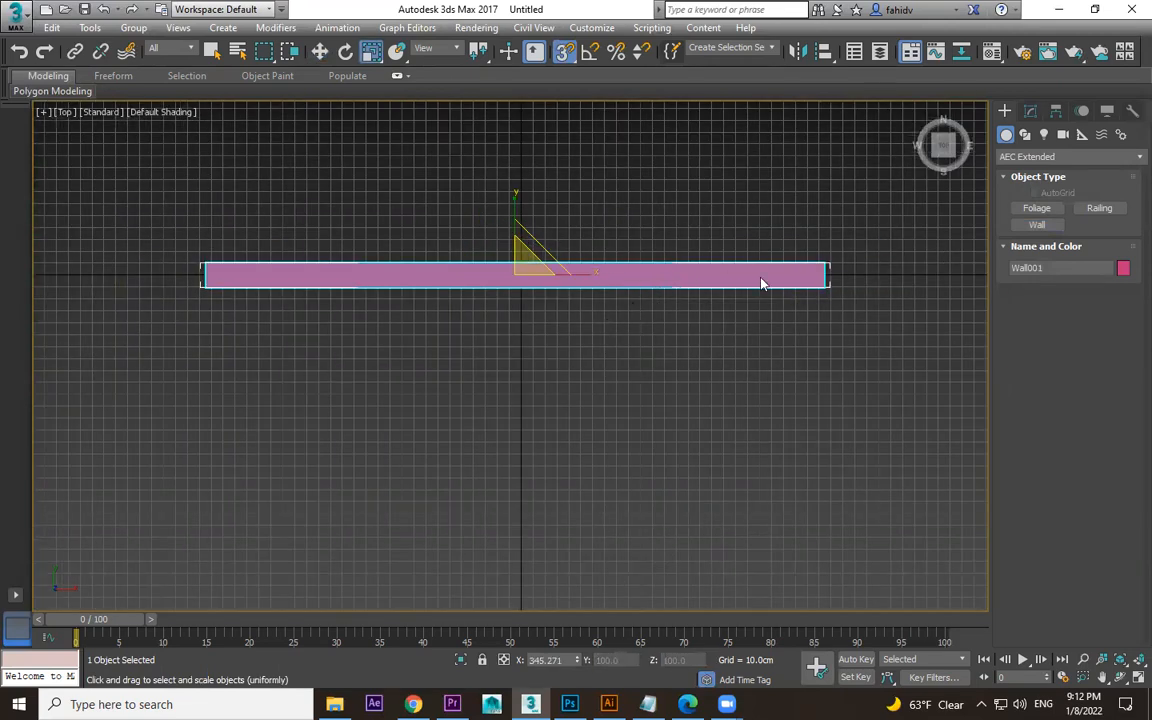
- Show the wall in wireframe and start the Pivot door tool
click(1050, 157)
click(1013, 258)
key(F3)
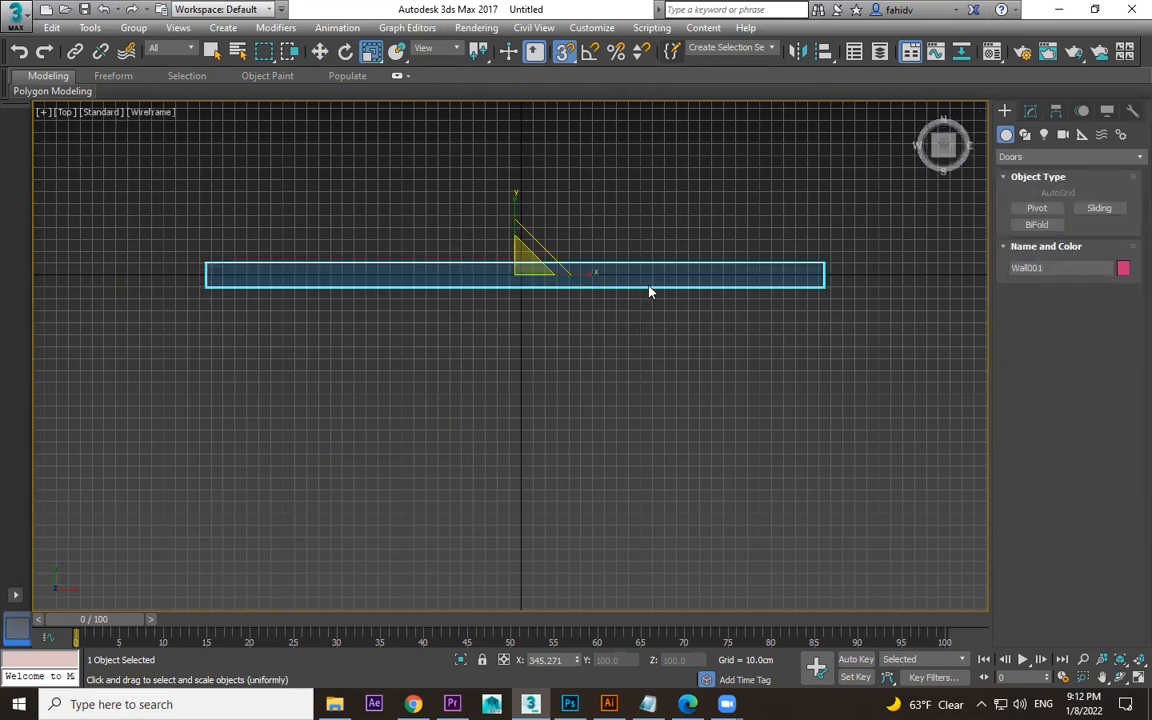
click(1046, 209)
scroll(620, 292, up, 2)
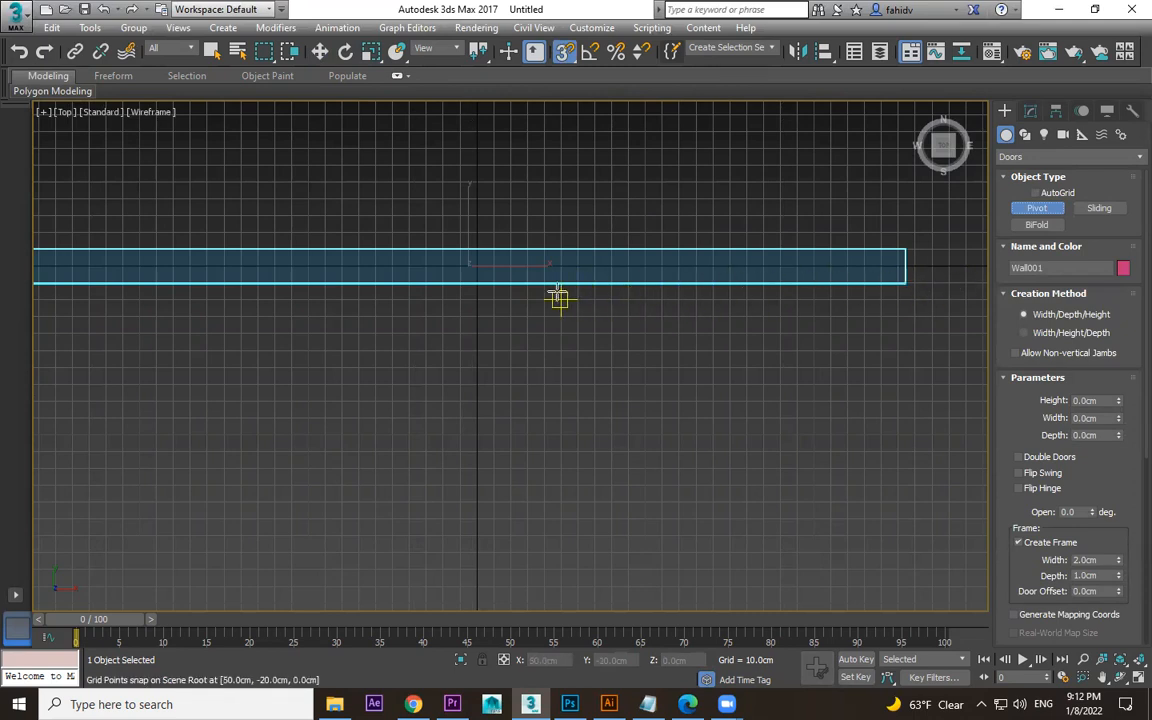
click(558, 284)
drag(432, 286, 540, 284)
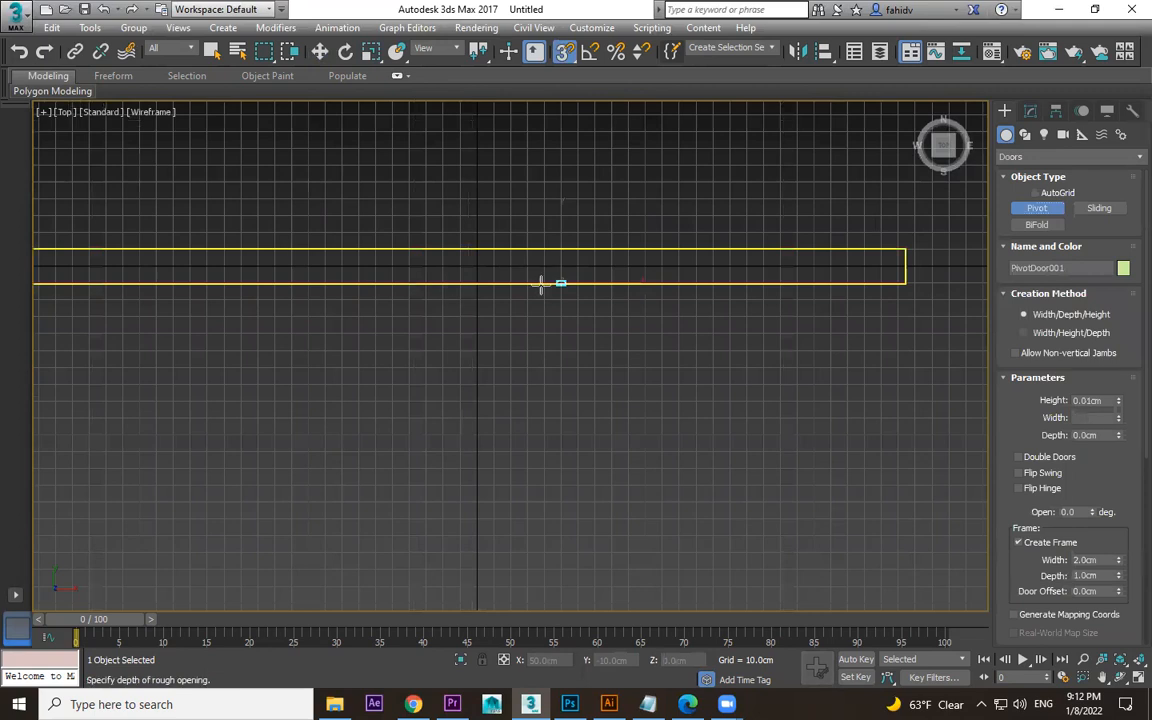
right_click(623, 315)
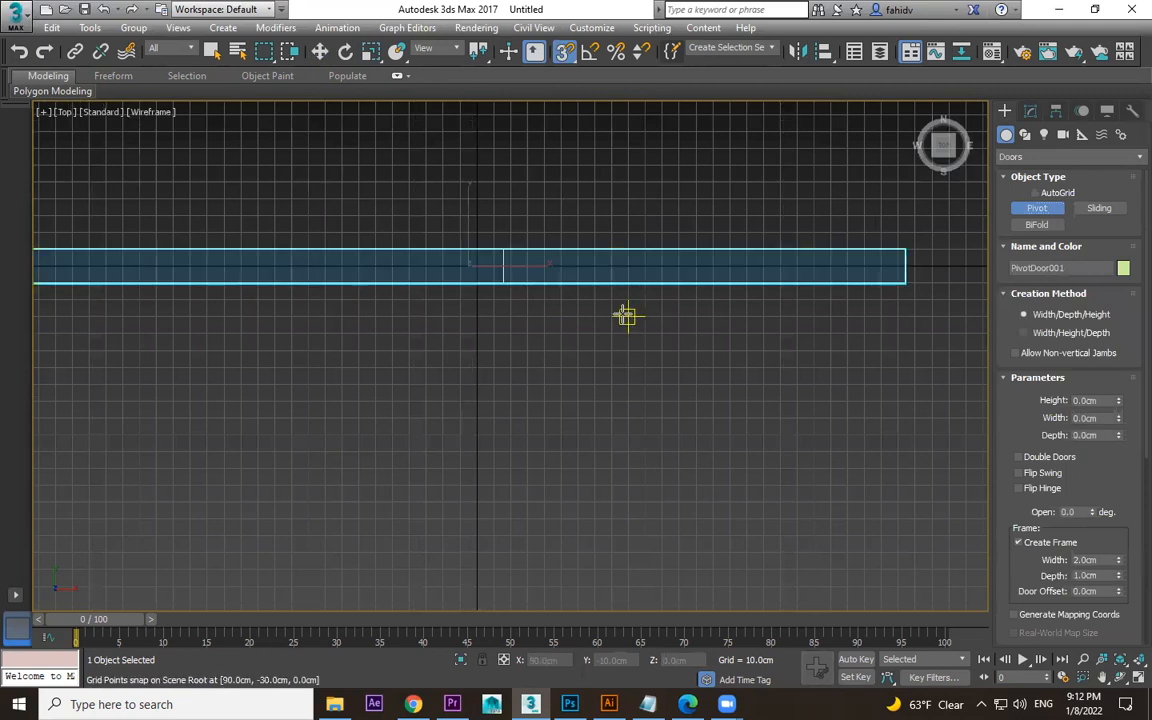
- Draw a pivot door snapped across the wall's thickness, 140 cm wide, 20 cm deep and about 76.9 cm high, and view it shaded in perspective
drag(576, 284, 339, 283)
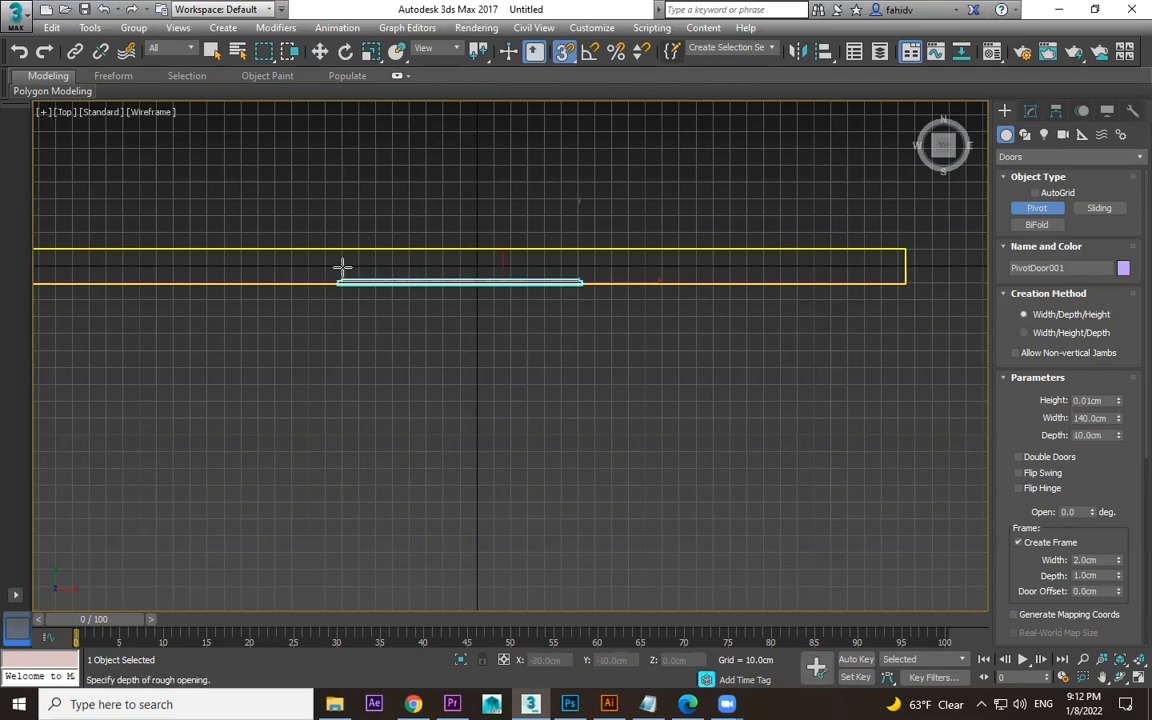
click(341, 246)
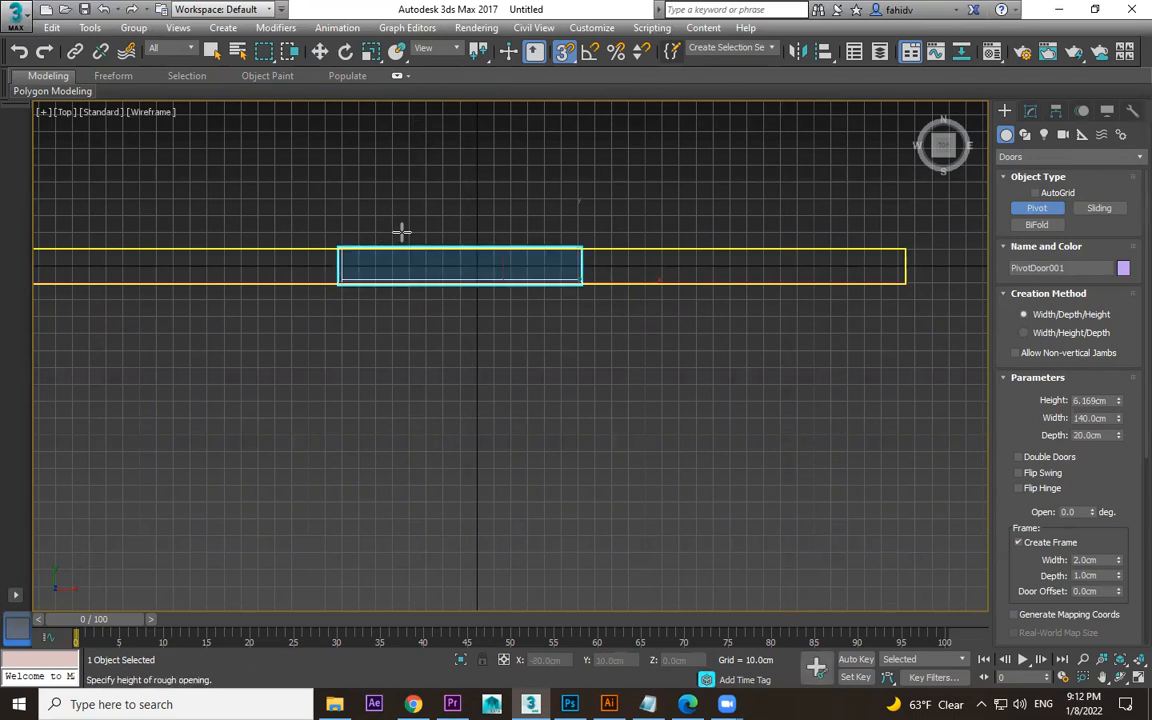
click(596, 118)
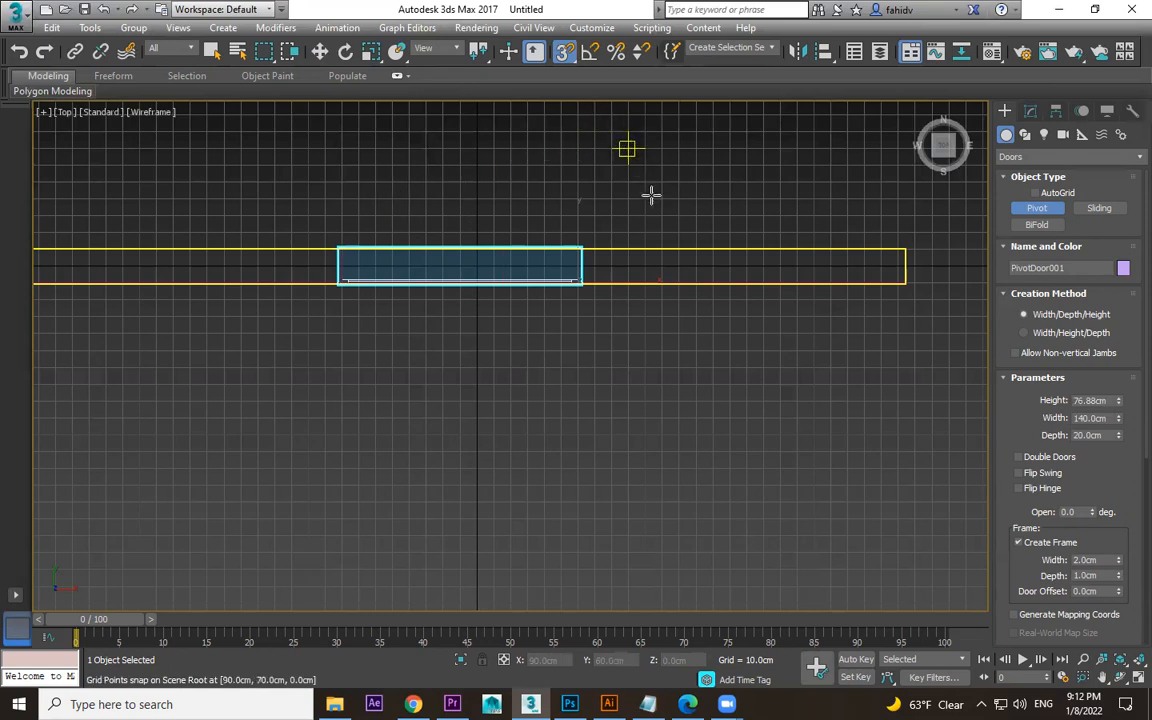
key(p)
mouse_move(651, 368)
alt+middle_down()
mouse_move(674, 239)
mouse_move(669, 257)
alt+middle_up()
key(F3)
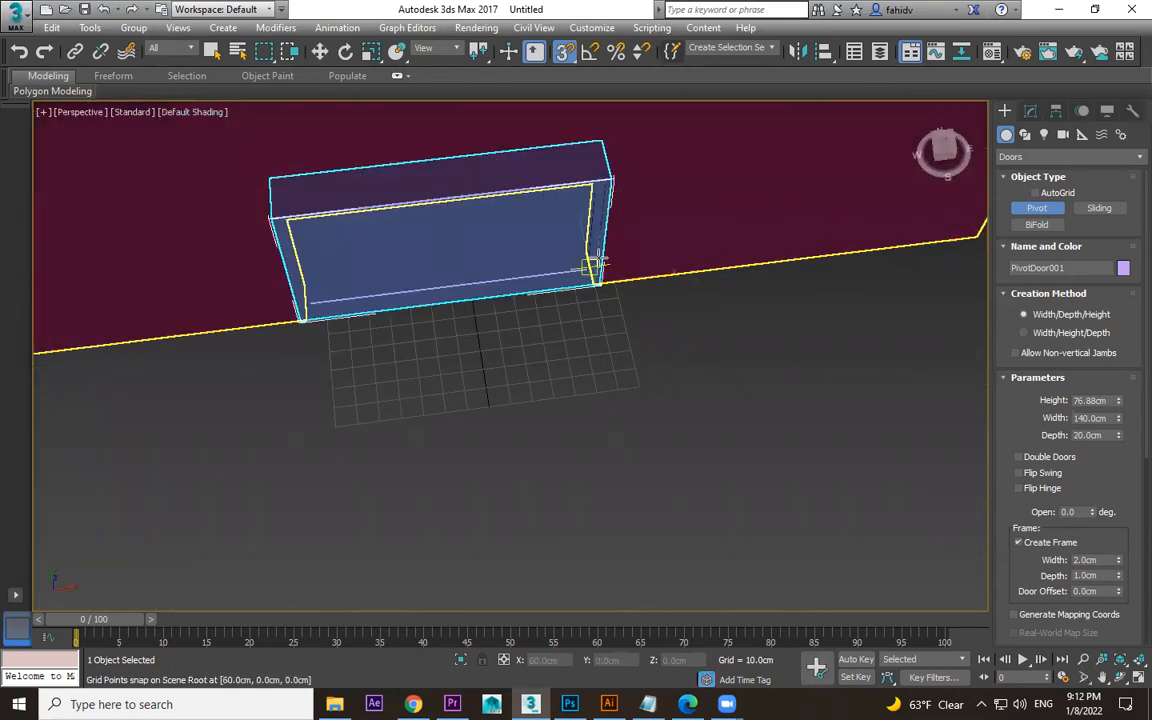
alt+middle_drag(596, 265, 612, 285)
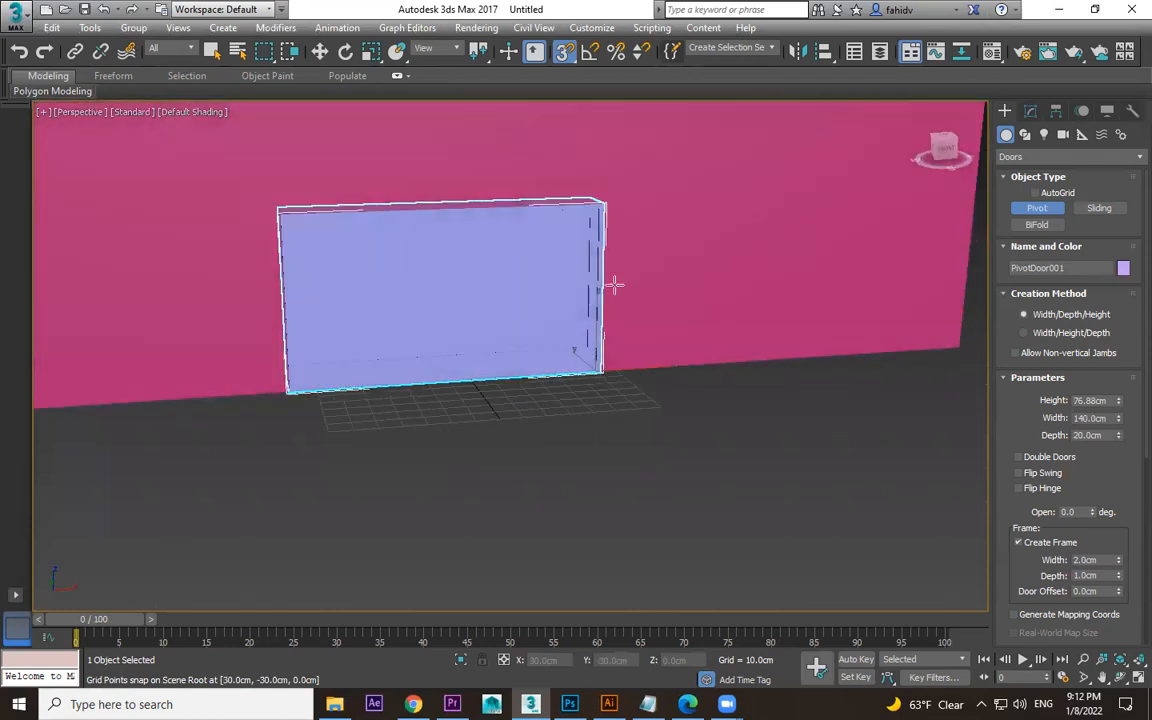
- Set the pivot door's height to about 194.5 cm and its width to 154 cm, and try out its opening angle
drag(1121, 401, 1120, 272)
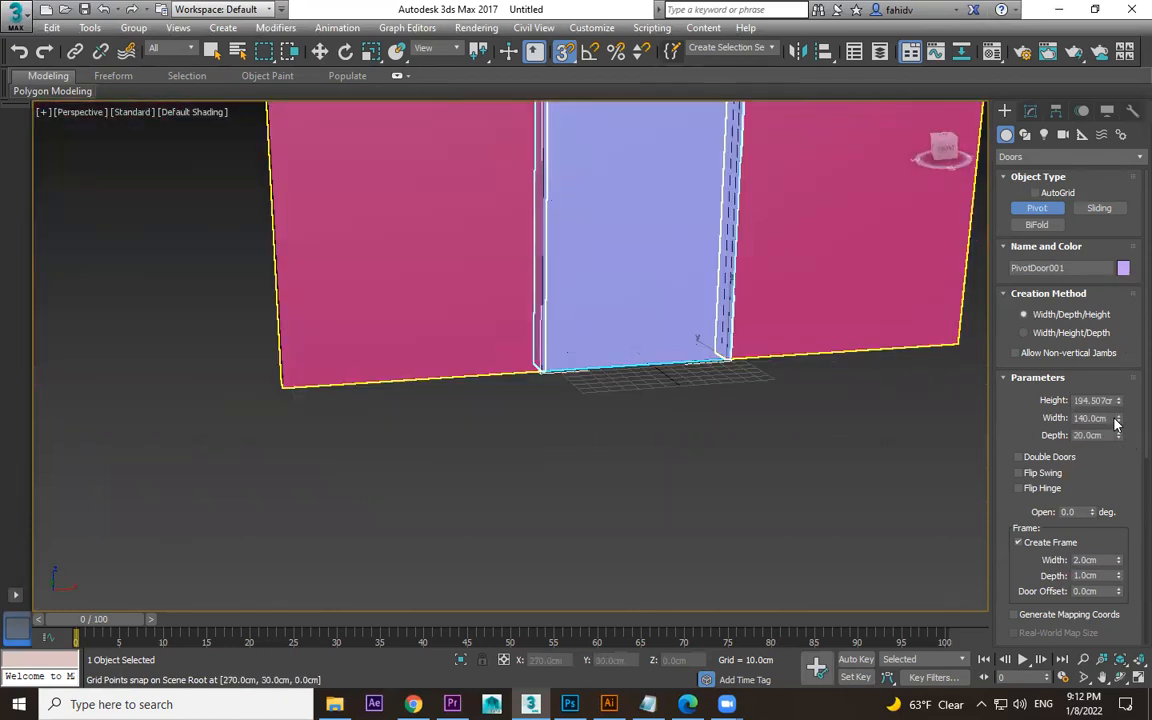
mouse_move(1119, 420)
mouse_down()
mouse_move(1119, 400)
mouse_move(1117, 414)
mouse_up()
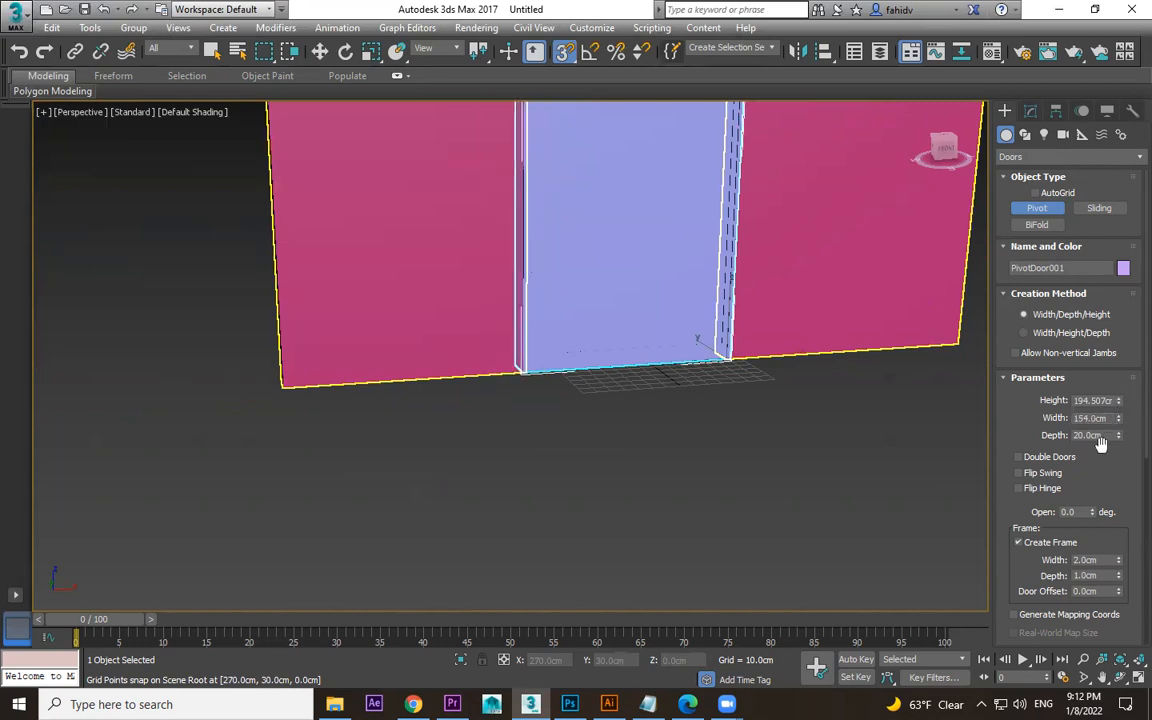
mouse_move(1093, 511)
mouse_down()
mouse_move(1110, 437)
mouse_move(1095, 481)
mouse_move(1086, 433)
mouse_move(1086, 518)
mouse_up()
- Undo the door's parameter changes, the pivot door and the stretched wall
key(ctrl+z)
key(ctrl+z)
key(ctrl+z)
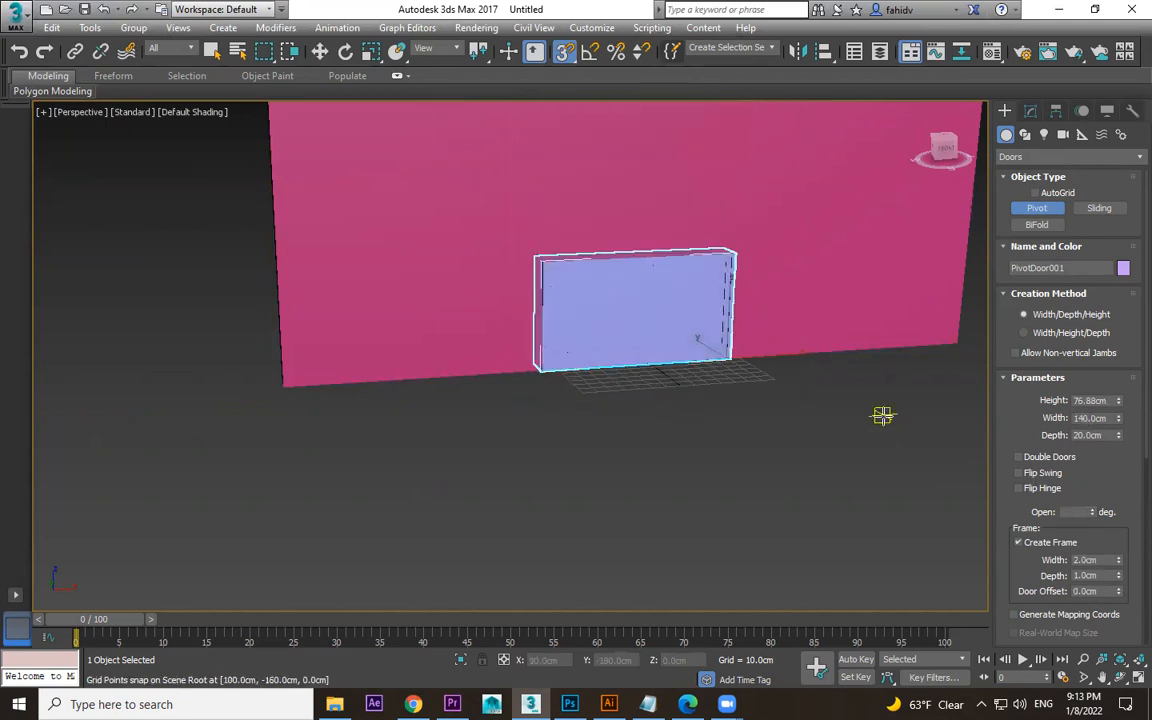
key(ctrl+z)
key(ctrl+z)
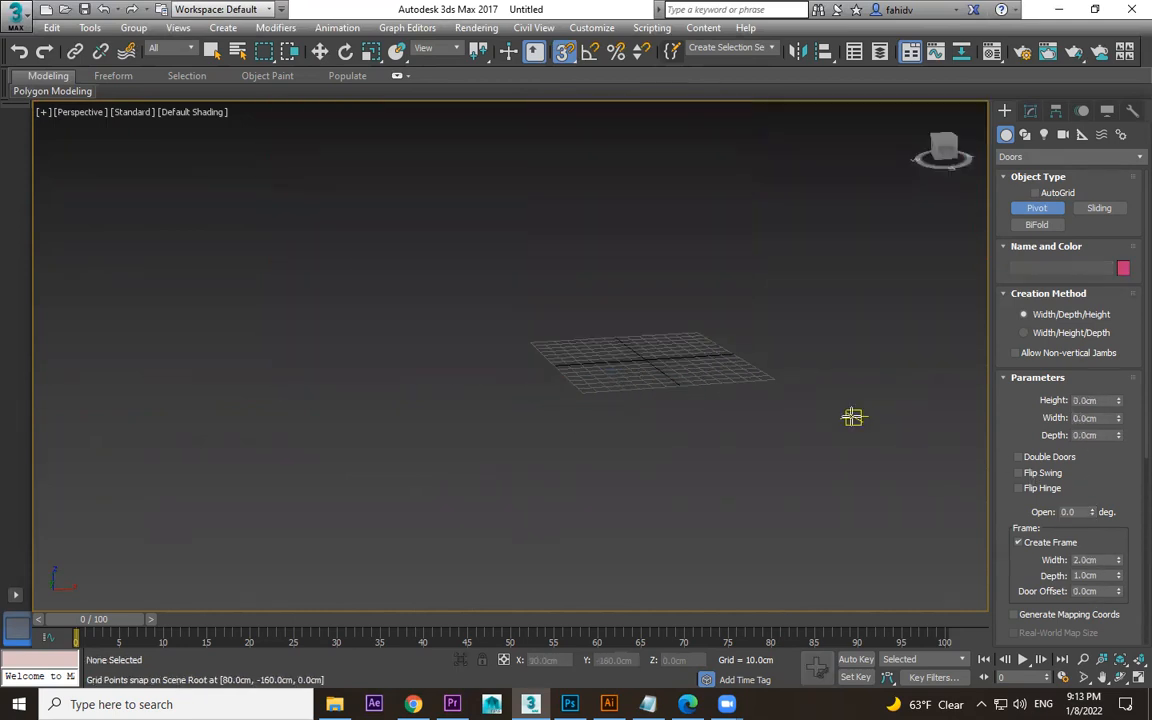
- Draw a straight horizontal AEC Extended wall snapped to the grid, 20 cm wide and 265.9 cm high, finishing it in the top view
click(1026, 157)
click(1021, 302)
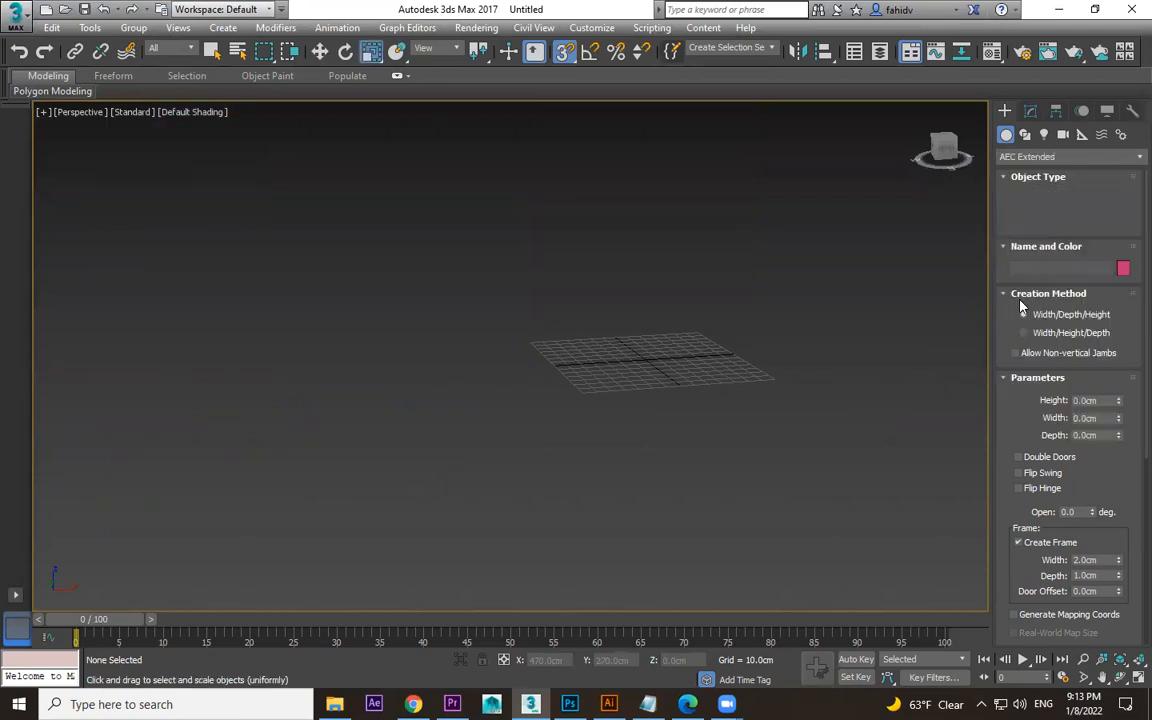
click(1037, 209)
click(1037, 224)
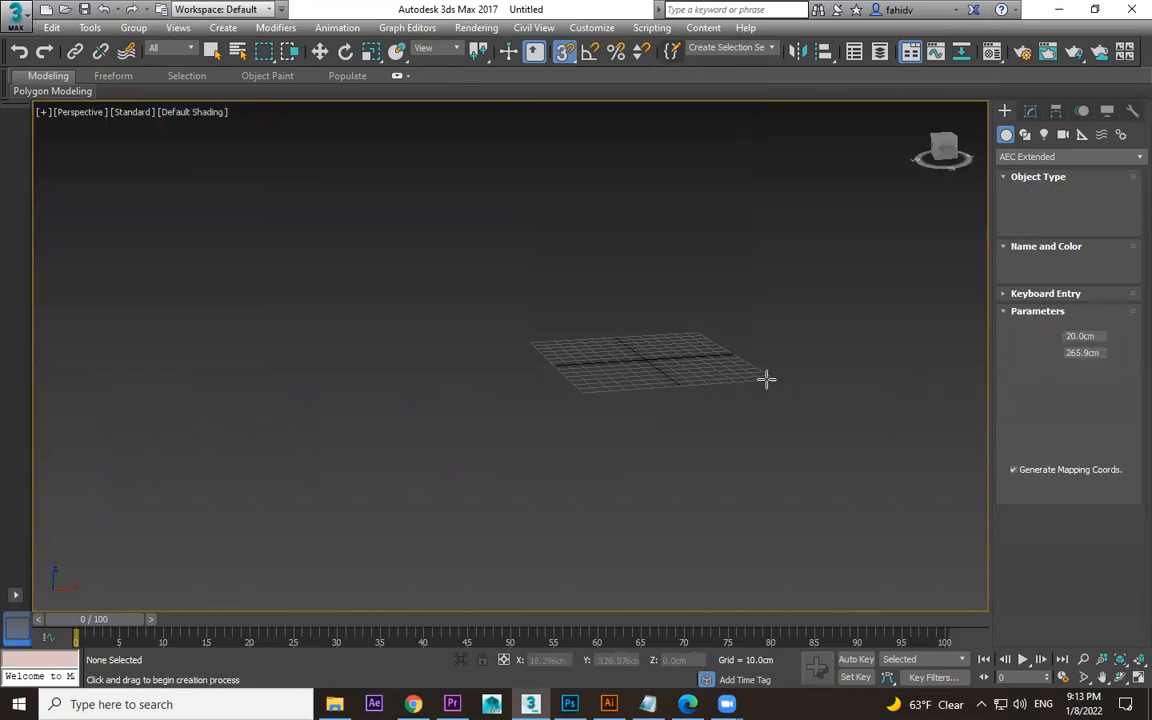
click(800, 335)
alt+middle_drag(447, 390, 437, 462)
key(t)
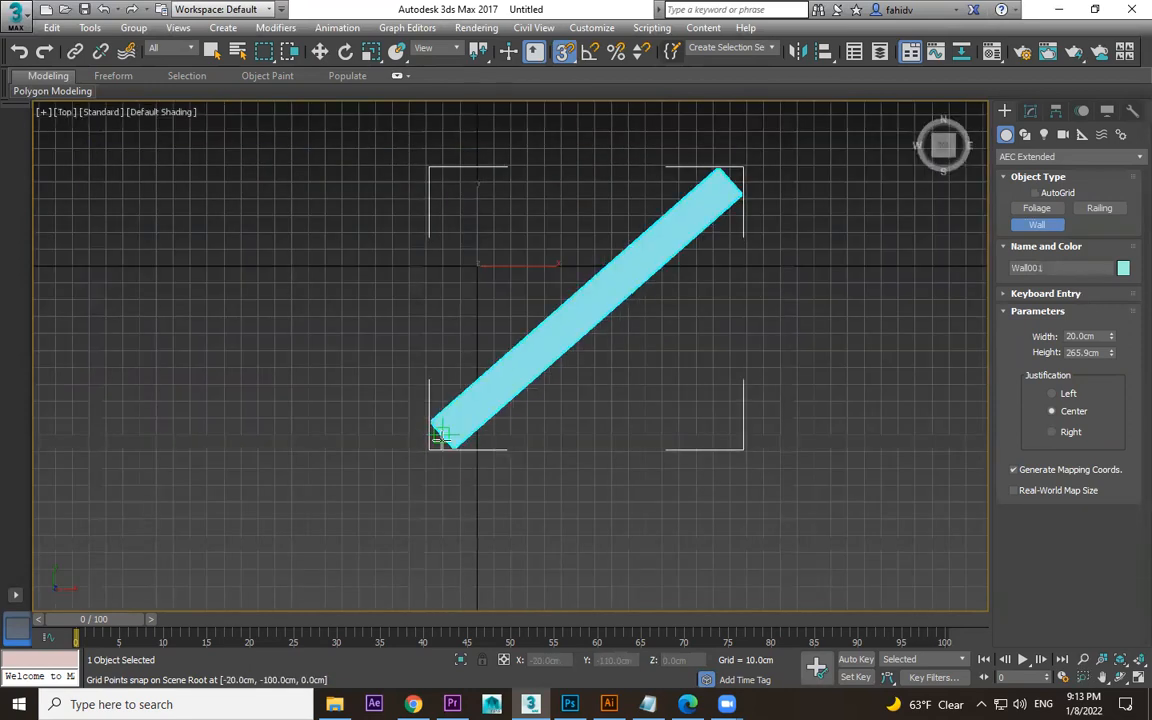
click(243, 181)
right_click(643, 399)
middle_drag(670, 459, 670, 514)
middle_drag(756, 299, 785, 361)
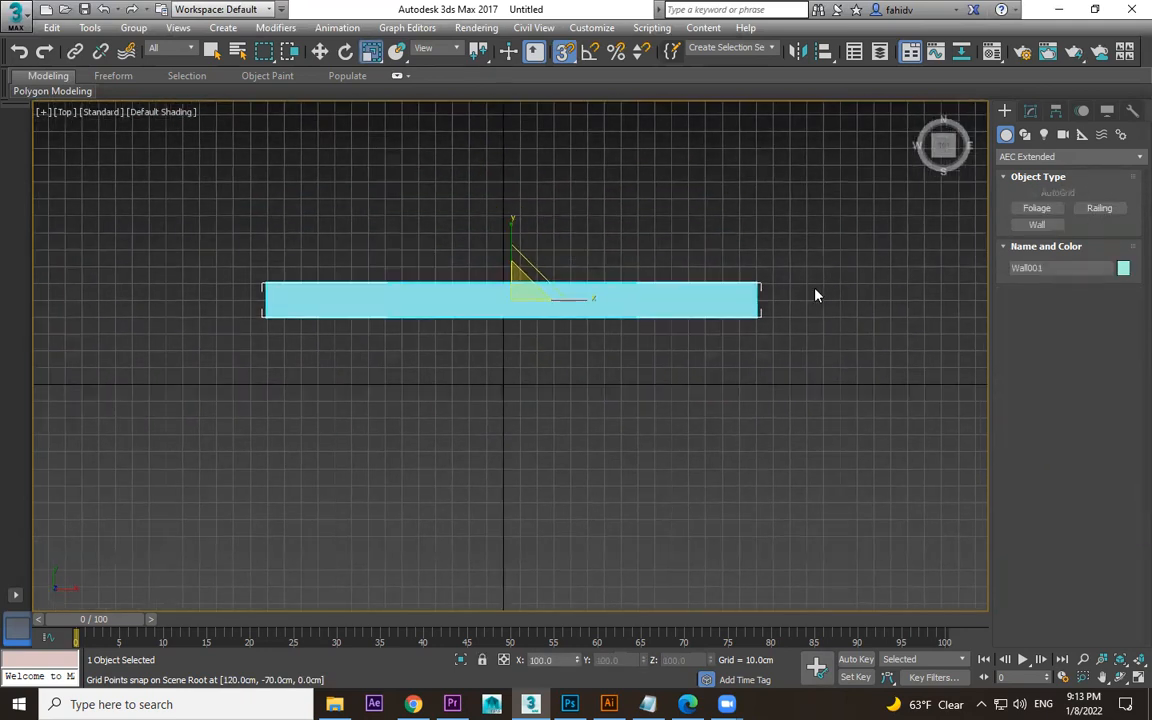
- Turn snapping off and draw a BiFold door in the wall in wireframe, about 111.5 cm wide and 11.9 cm deep
click(1050, 160)
click(1040, 261)
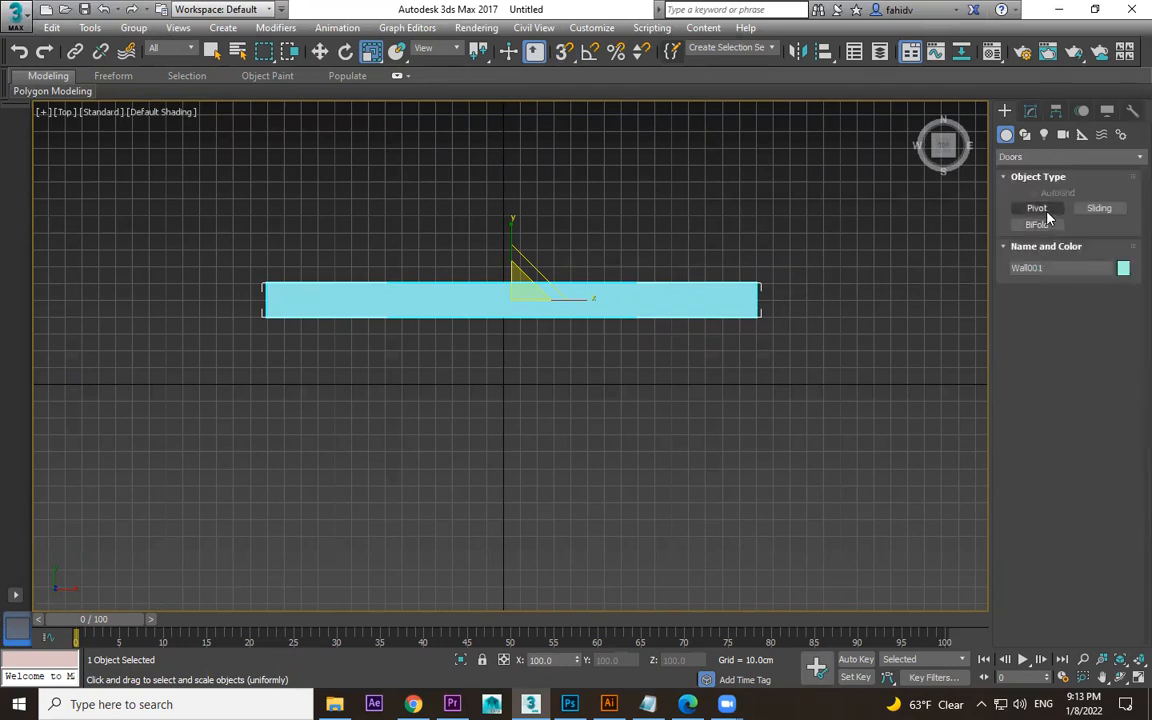
click(1044, 227)
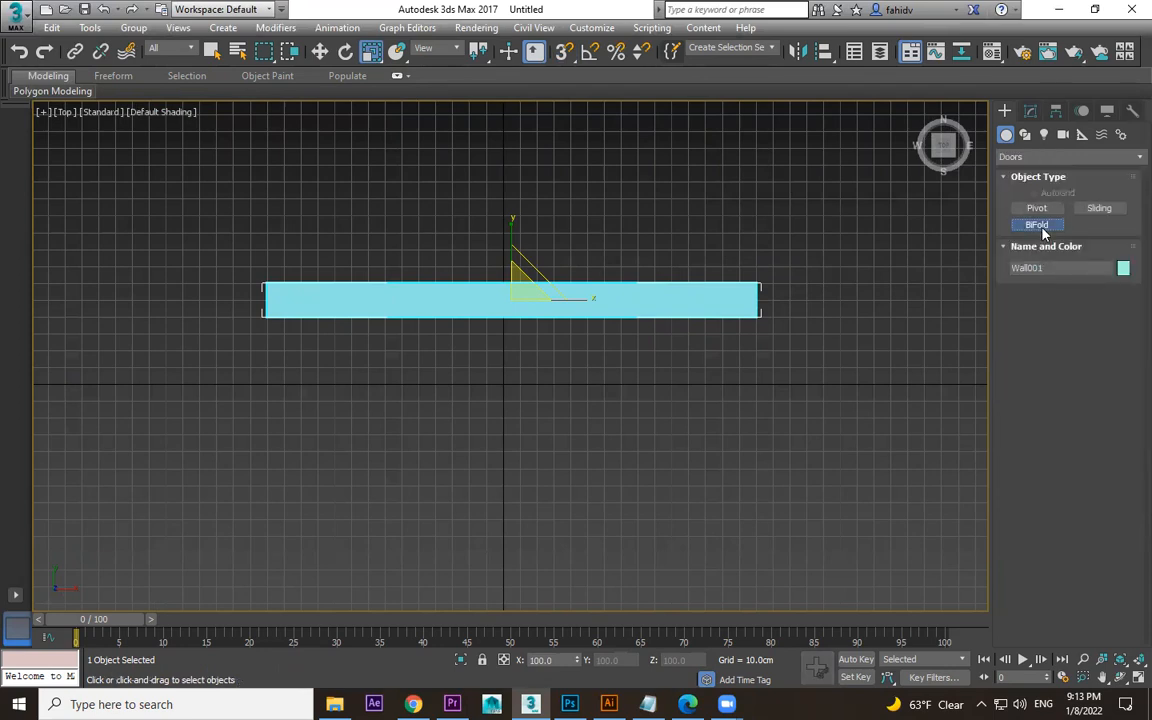
key(F3)
drag(661, 303, 467, 302)
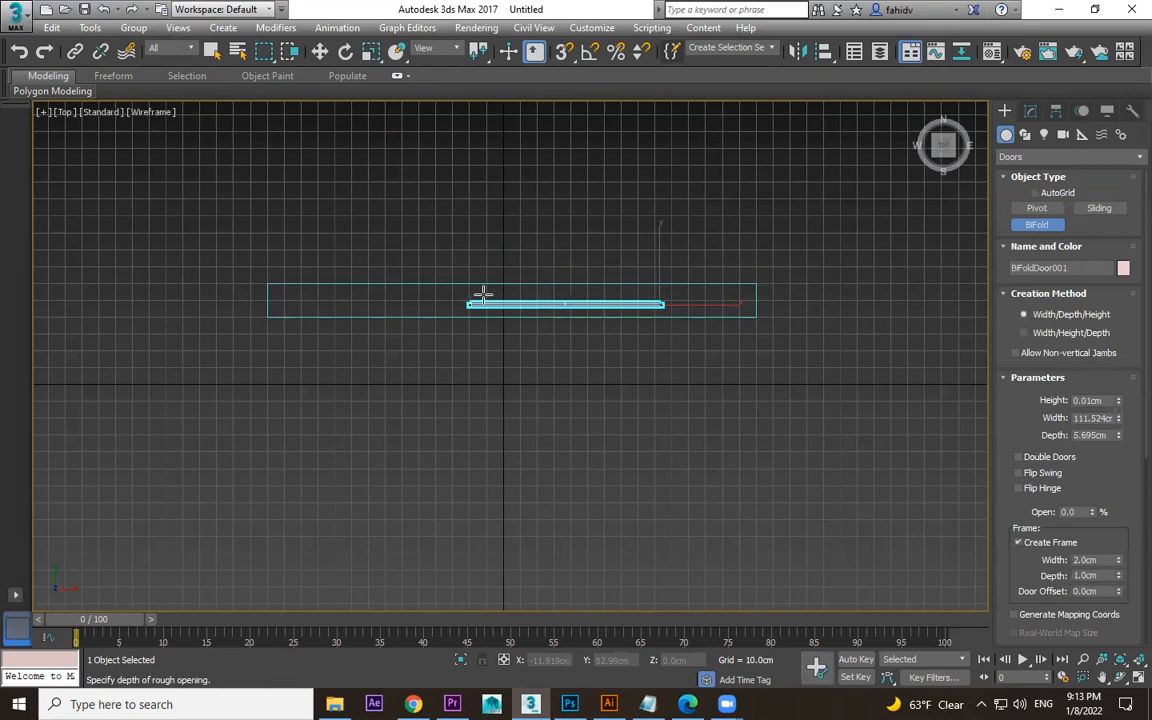
click(482, 284)
click(509, 192)
- Show the BiFold door shaded in perspective and raise its height to about 156.6 cm
key(p)
mouse_move(757, 343)
middle_down()
mouse_move(753, 417)
mouse_move(774, 257)
mouse_move(740, 386)
mouse_move(830, 383)
mouse_move(1119, 443)
middle_up()
key(F3)
drag(1122, 402, 1121, 300)
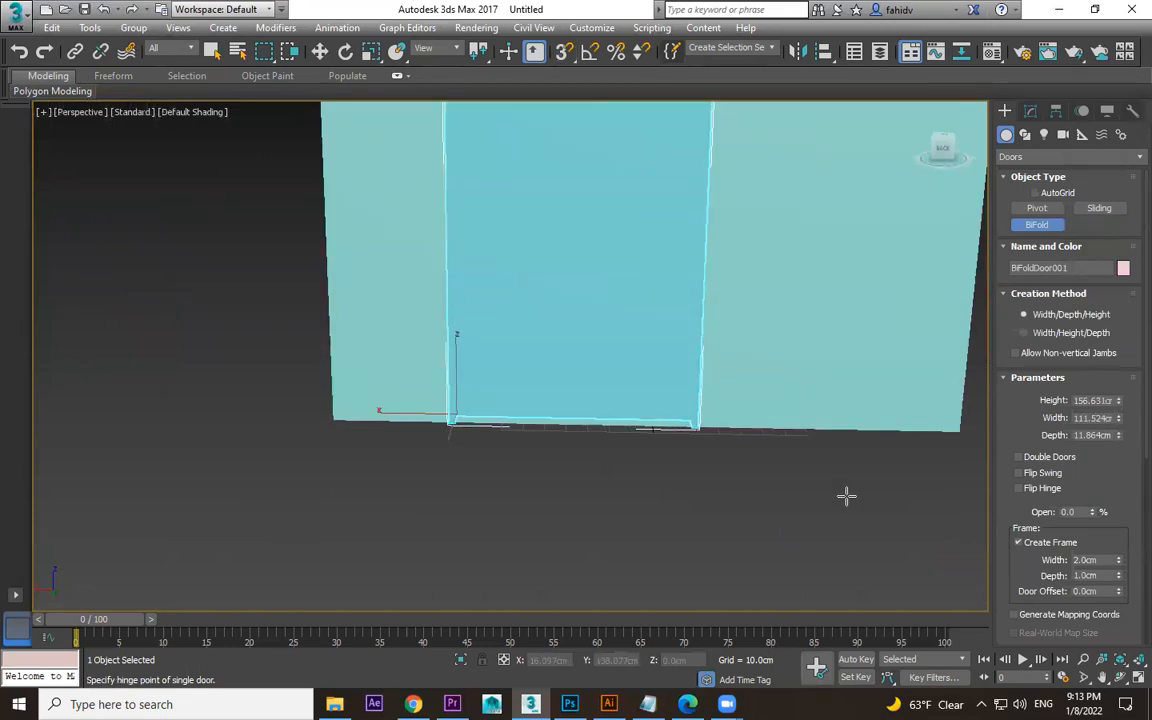
- Swing the BiFold door open to 66 %, inspect it in the wall, and delete the door
drag(1093, 512, 1084, 458)
alt+middle_drag(722, 420, 645, 295)
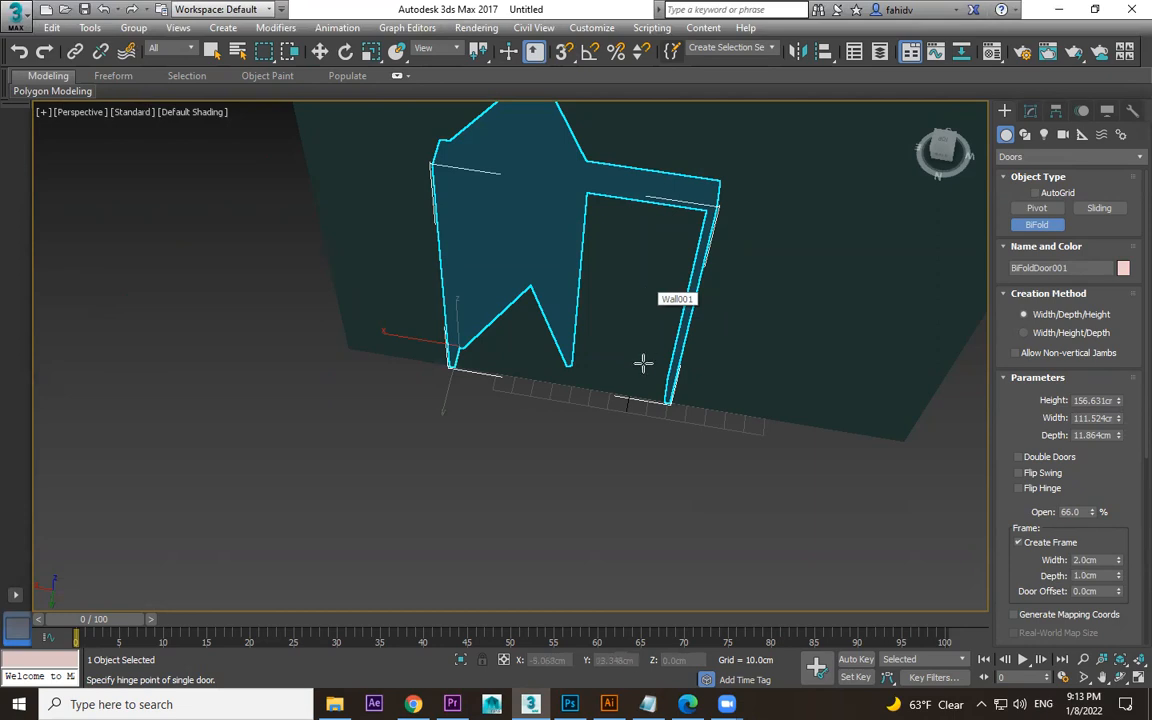
alt+middle_drag(643, 362, 594, 458)
key(Delete)
alt+middle_drag(625, 419, 545, 427)
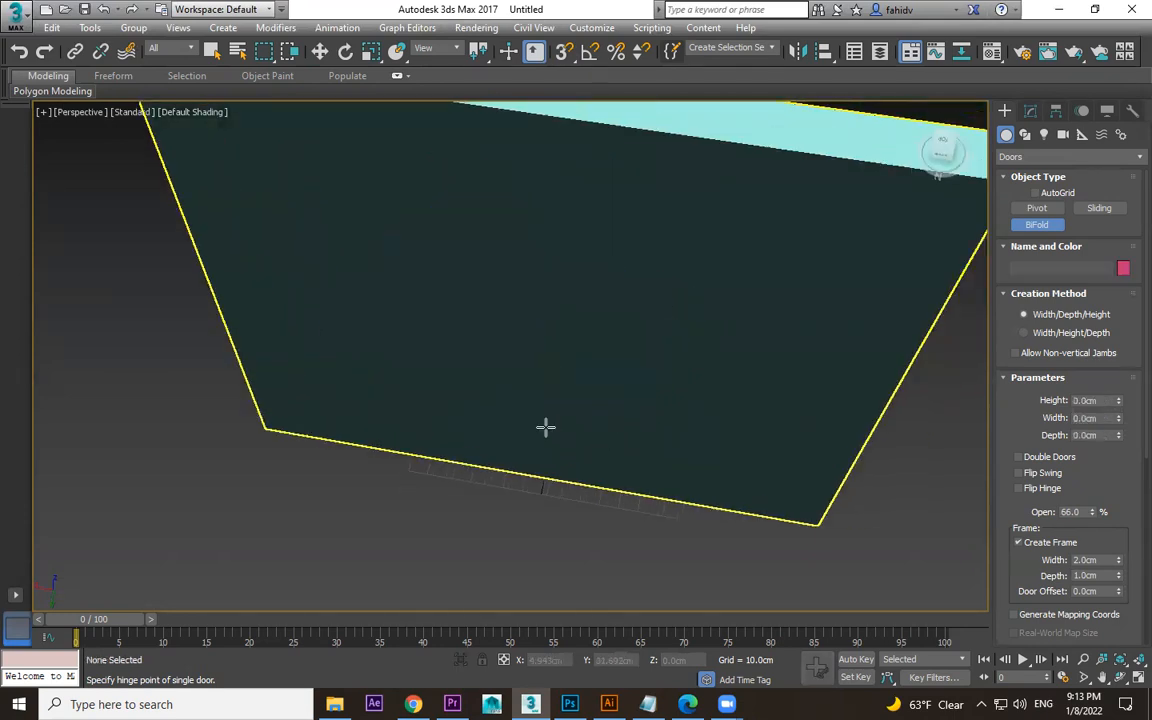
- Draw a grid-snapped pivot door in the wall in the wireframe top view, 110 cm wide, 20 cm deep and about 71.7 cm high
key(t)
key(F3)
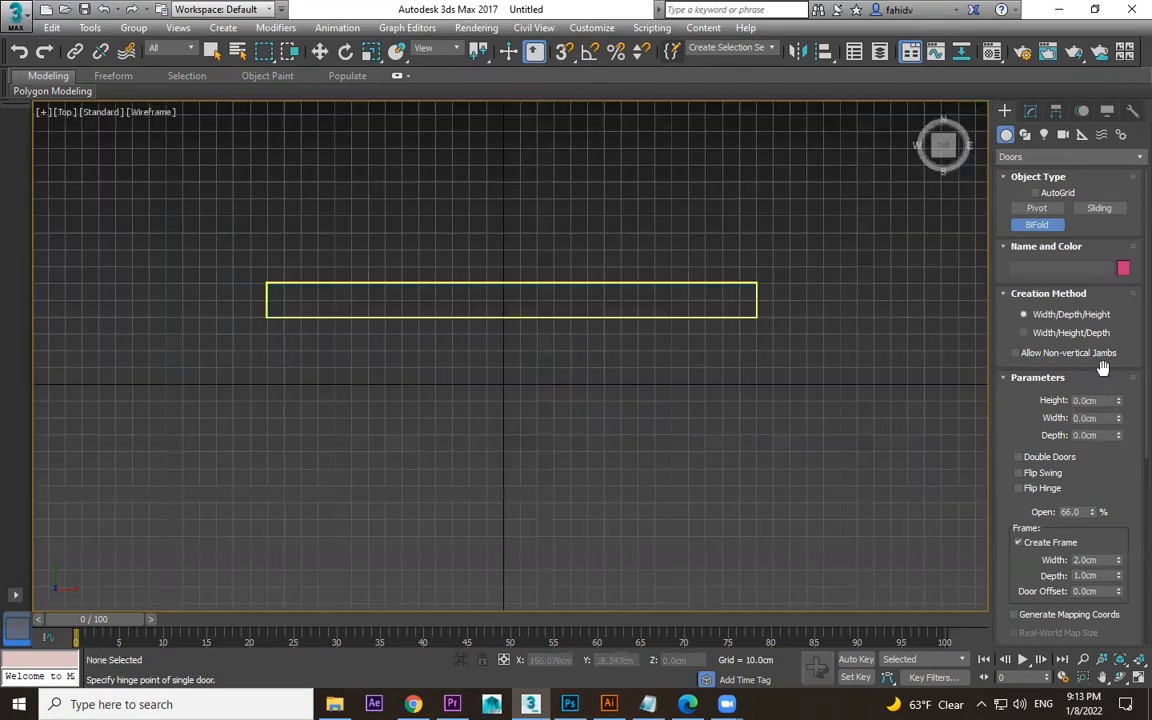
click(1037, 208)
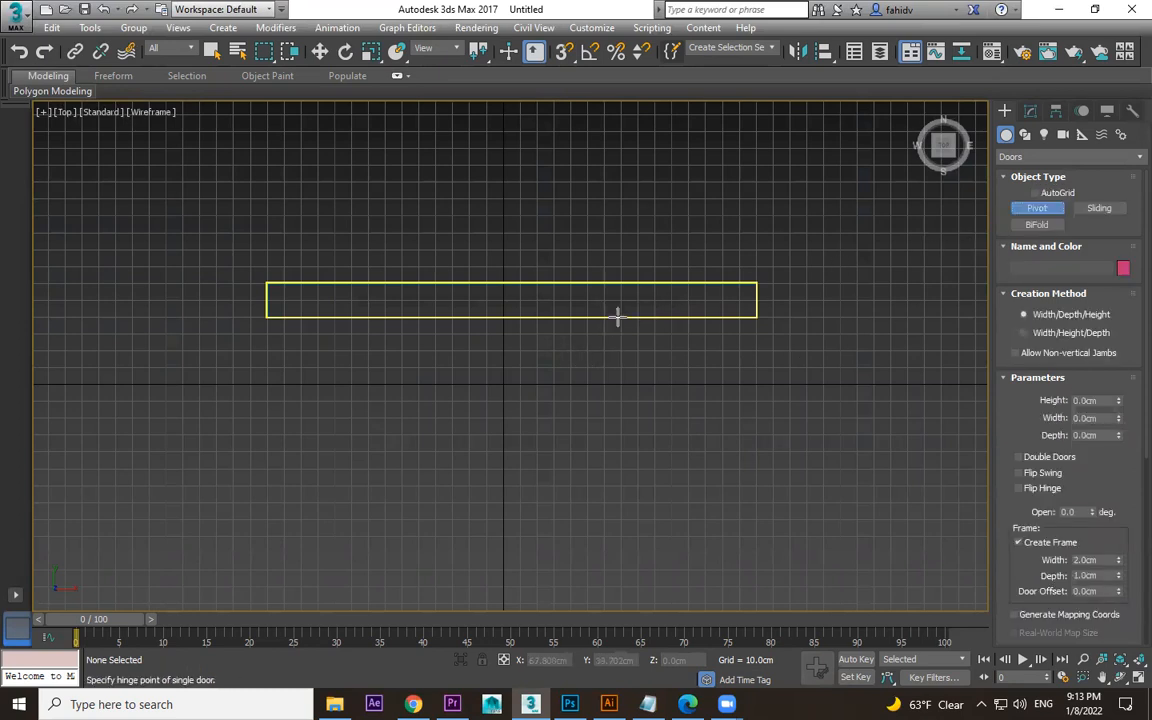
drag(620, 320, 440, 317)
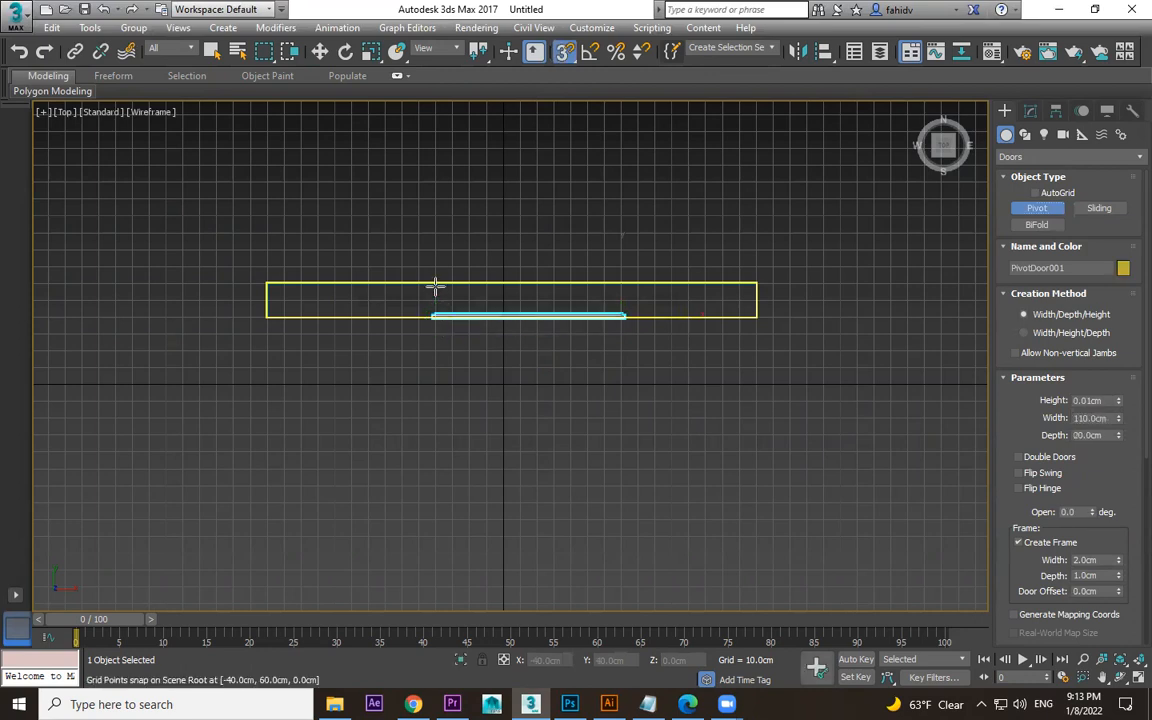
click(613, 189)
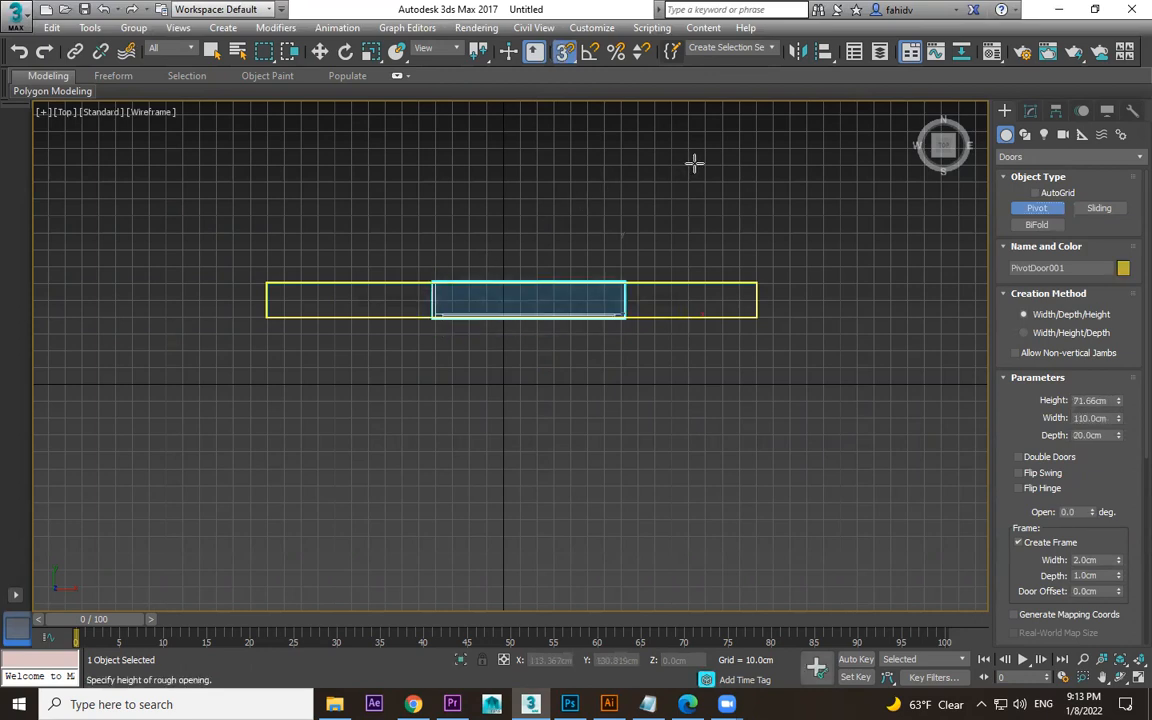
- Show the pivot door shaded in perspective, raise its height to about 177.7 cm and open it to 20 degrees
key(p)
key(F3)
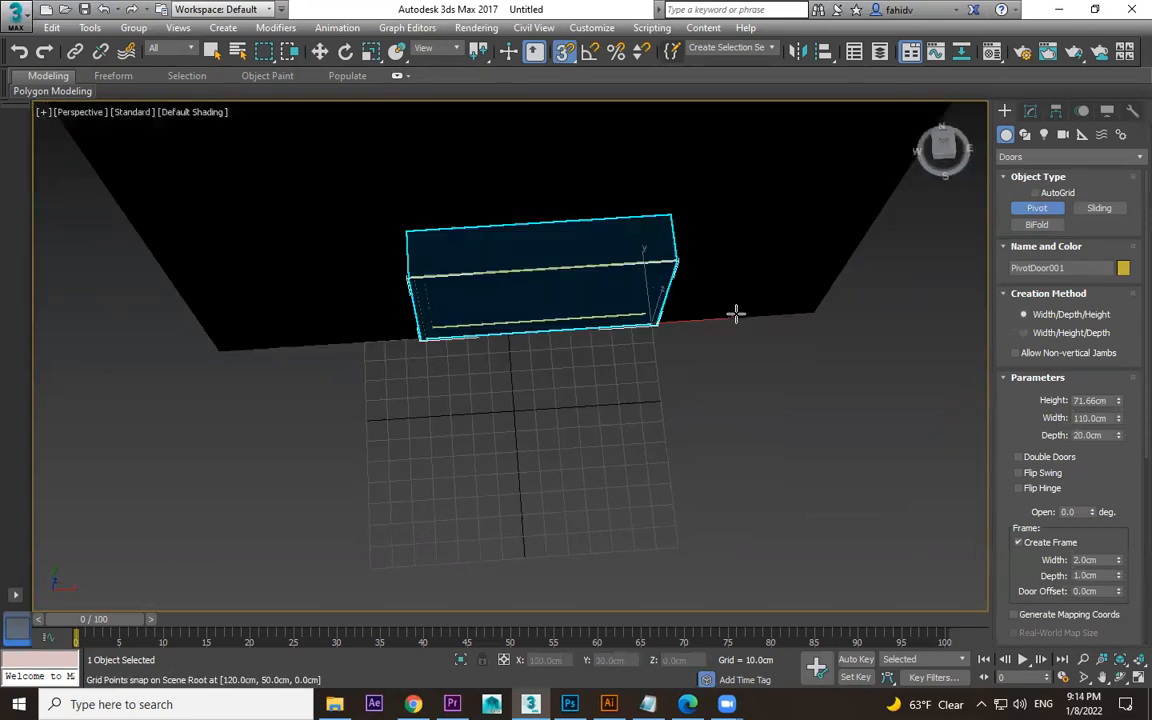
alt+middle_drag(723, 341, 723, 301)
scroll(731, 385, down, 3)
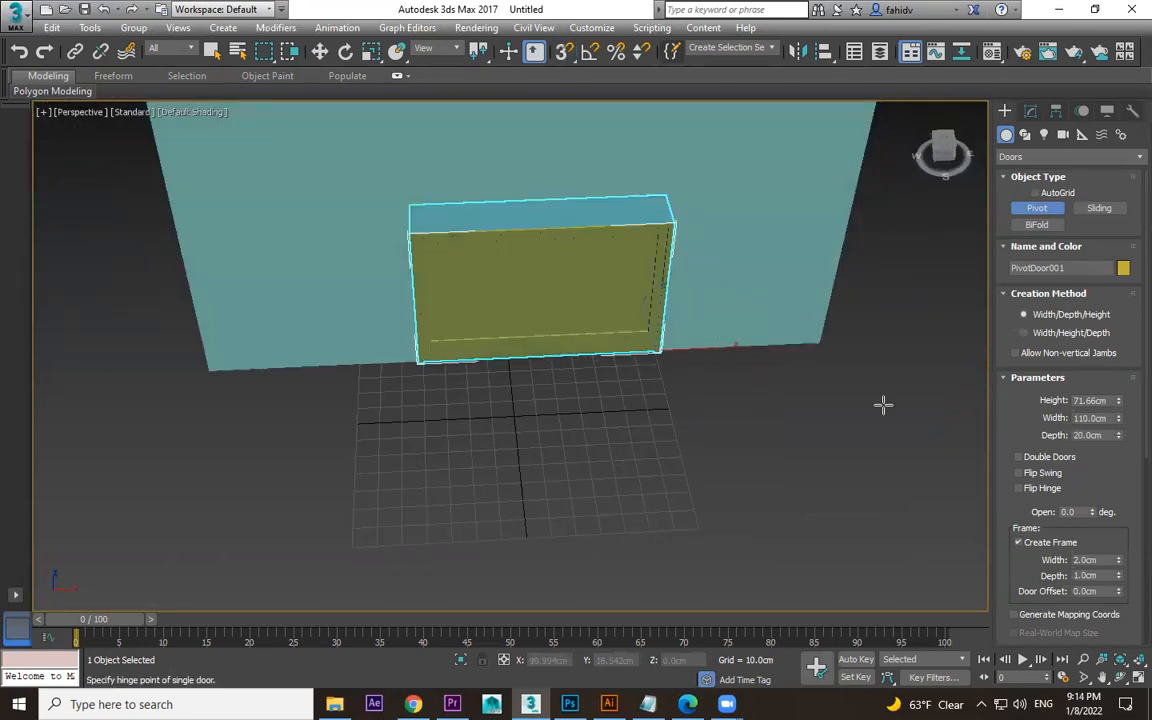
drag(1120, 401, 1124, 283)
drag(1092, 511, 1124, 468)
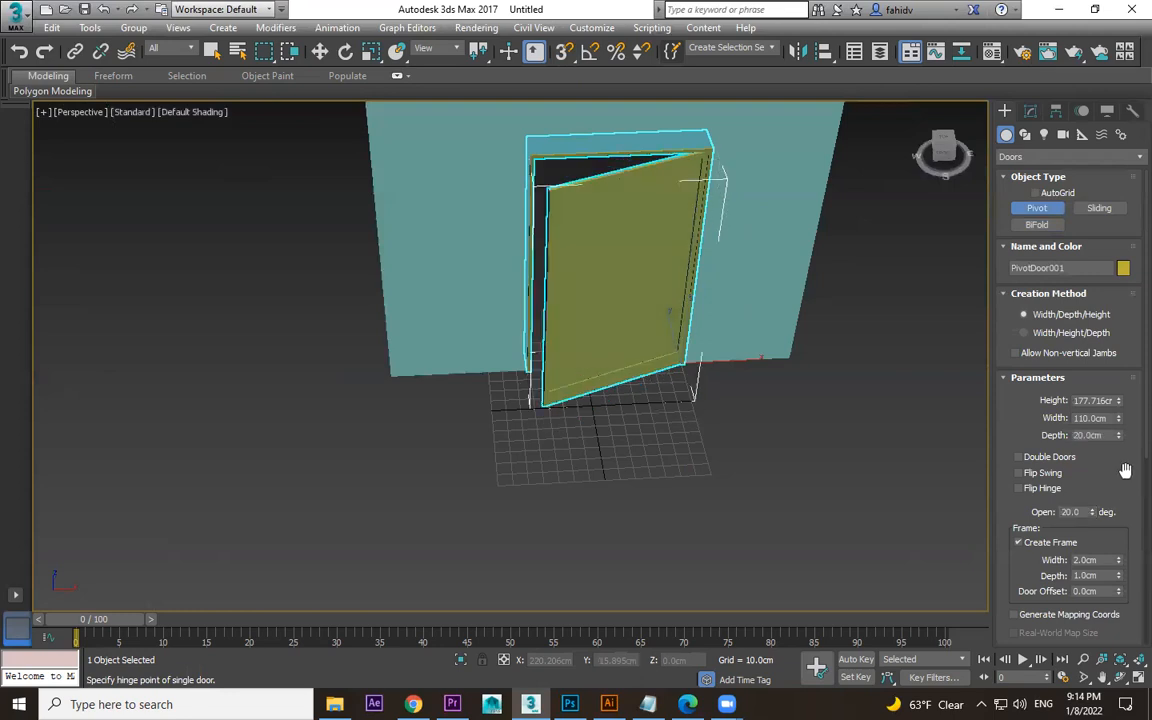